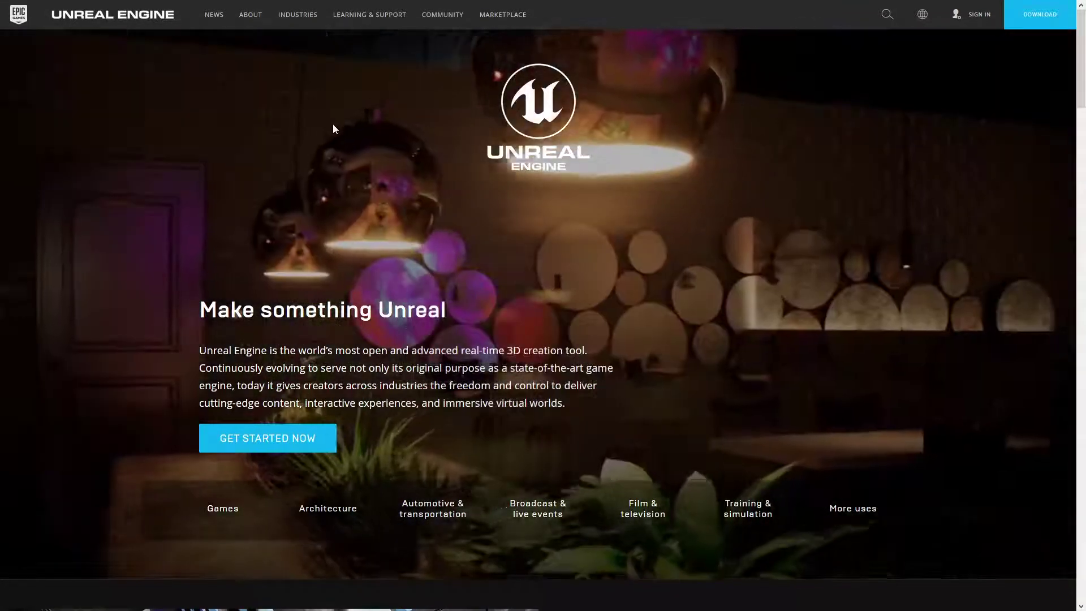
- Open the Unreal Engine download page and bring up its licensing options comparison
{"action": "mouse_move", "coordinate": [280, 9]}
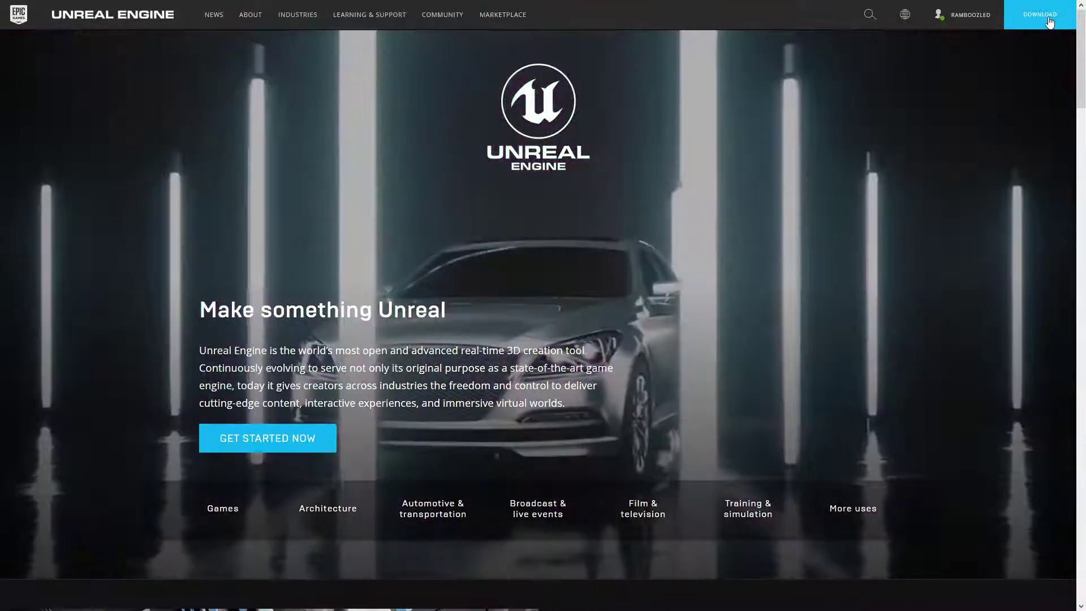
{"action": "left_click", "coordinate": [1049, 21]}
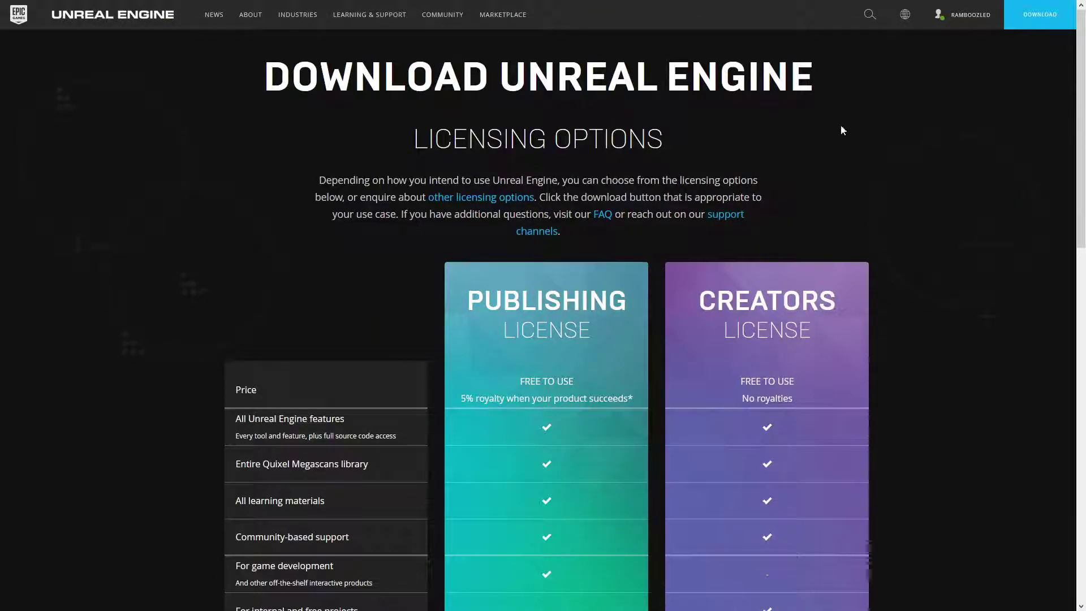
{"action": "scroll", "coordinate": [643, 246], "scroll_direction": "down", "scroll_amount": 1}
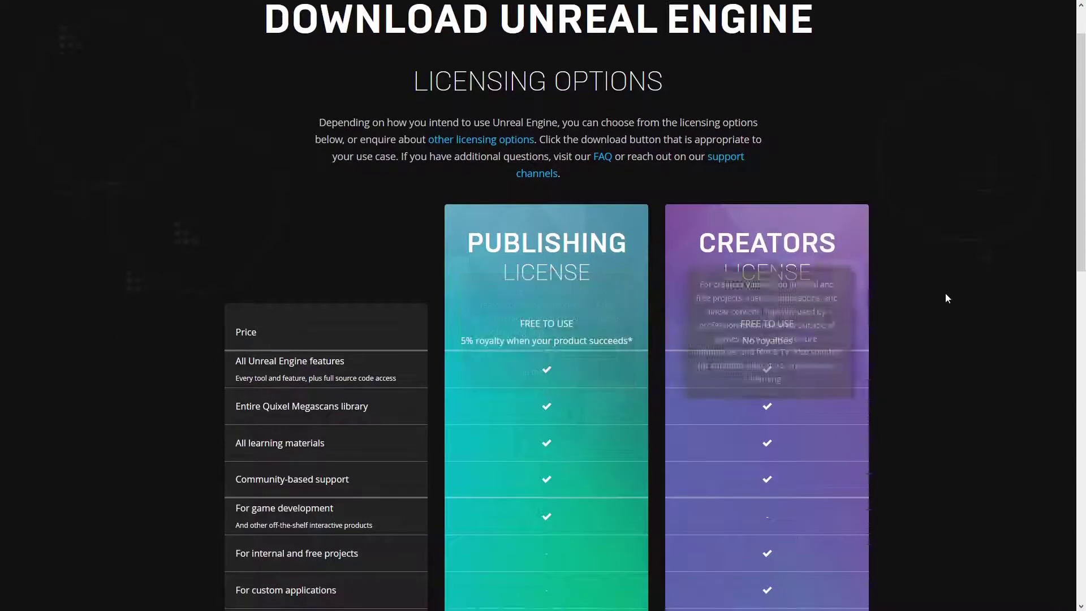
{"action": "scroll", "coordinate": [1005, 277], "scroll_direction": "down", "scroll_amount": 2}
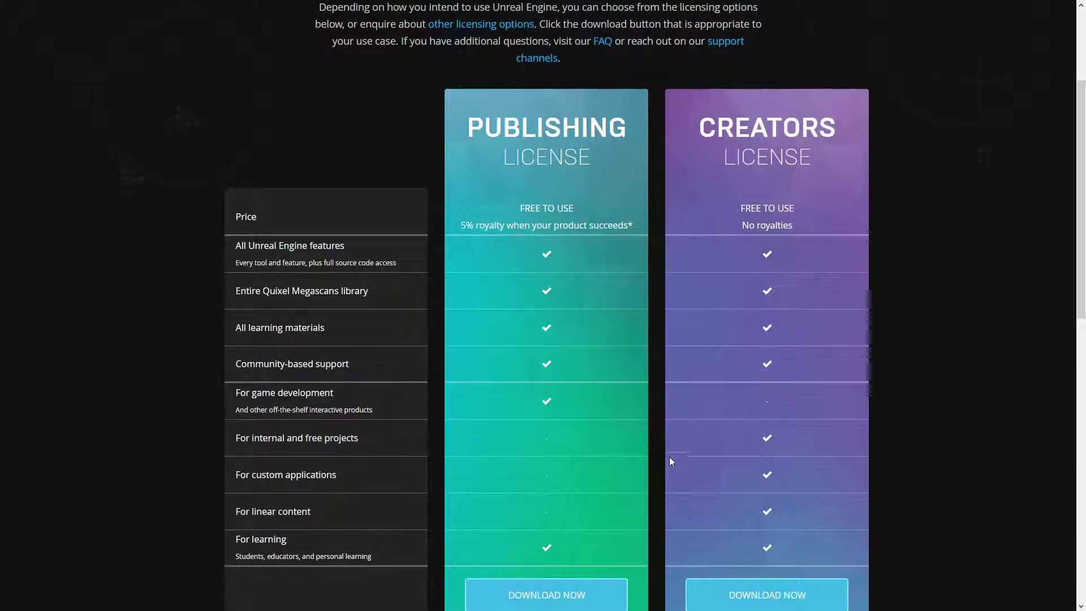
- Read the usage descriptions of the Publishing and Creators licenses and the Publishing royalty terms
{"action": "mouse_move", "coordinate": [458, 122]}
{"action": "mouse_move", "coordinate": [490, 230]}
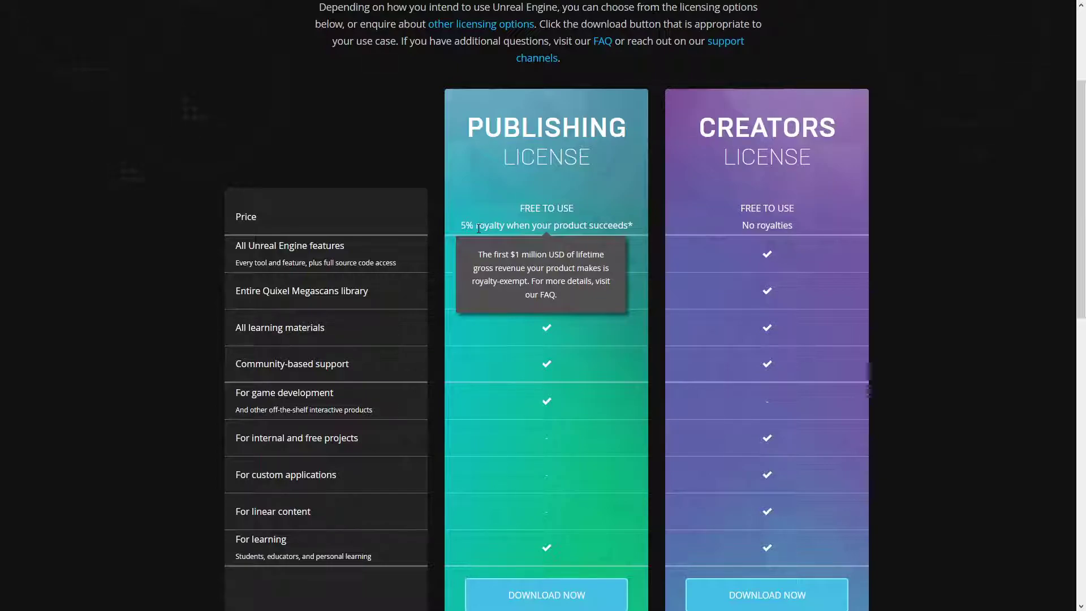
{"action": "mouse_move", "coordinate": [575, 154]}
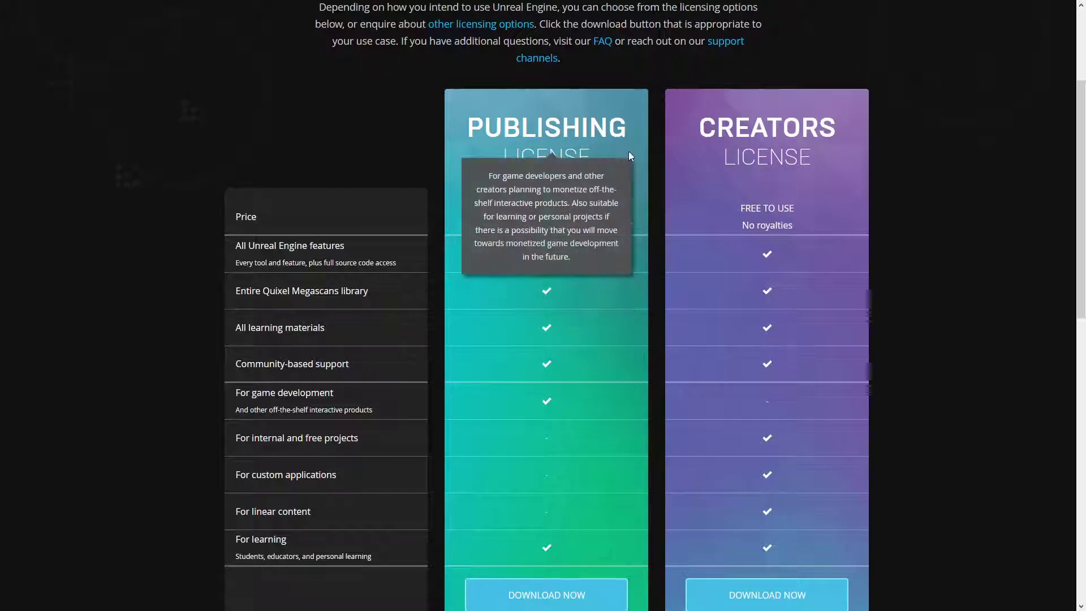
{"action": "mouse_move", "coordinate": [584, 171]}
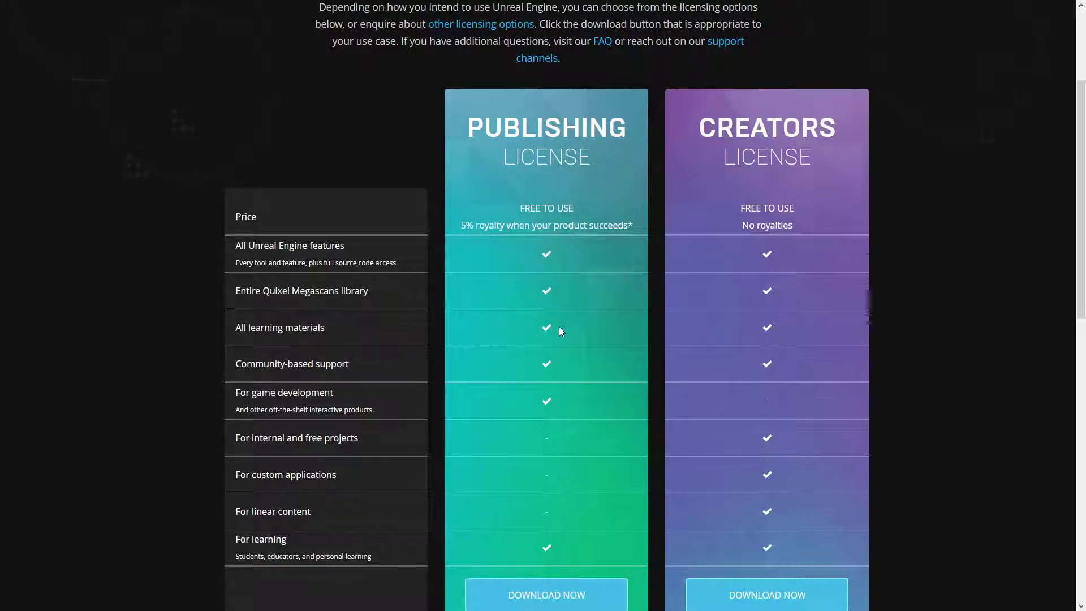
{"action": "mouse_move", "coordinate": [783, 125]}
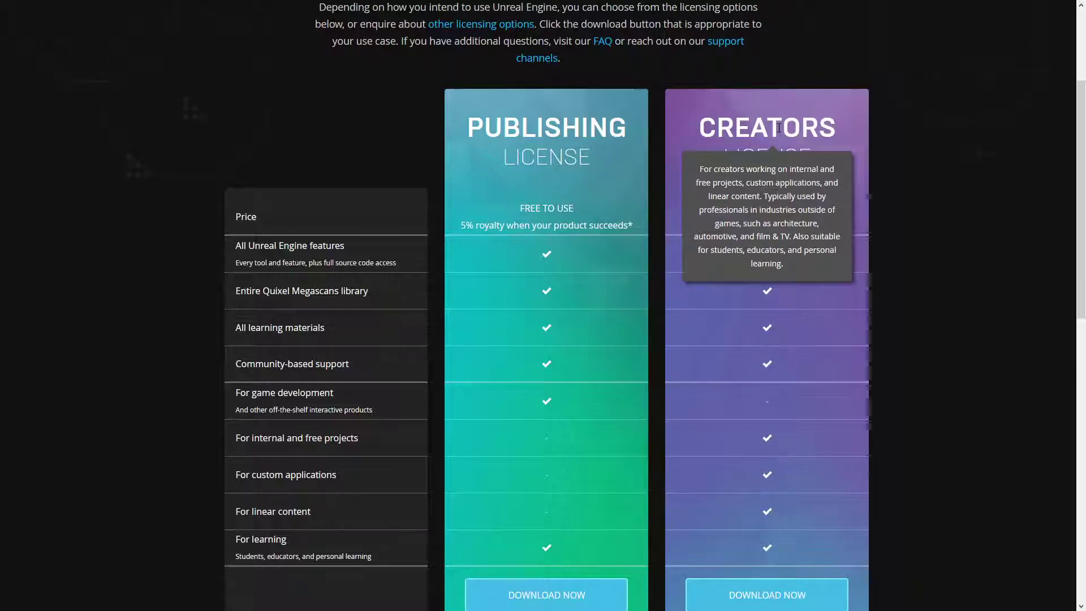
- Request the launcher download under the Publishing license, but cancel saving the installer file
{"action": "scroll", "coordinate": [901, 388], "scroll_direction": "down", "scroll_amount": 1}
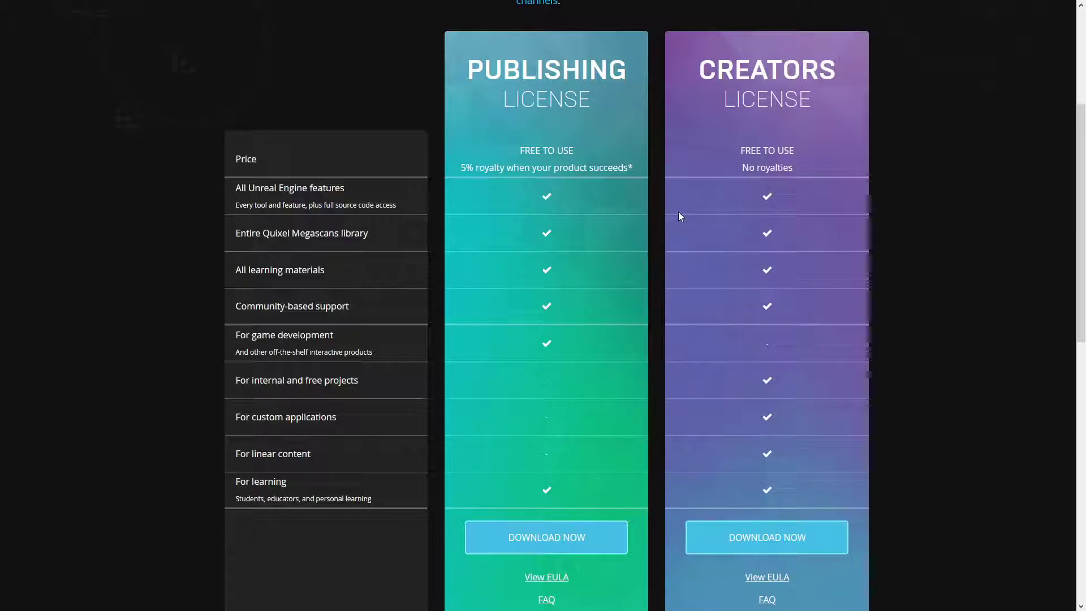
{"action": "scroll", "coordinate": [660, 237], "scroll_direction": "down", "scroll_amount": 1}
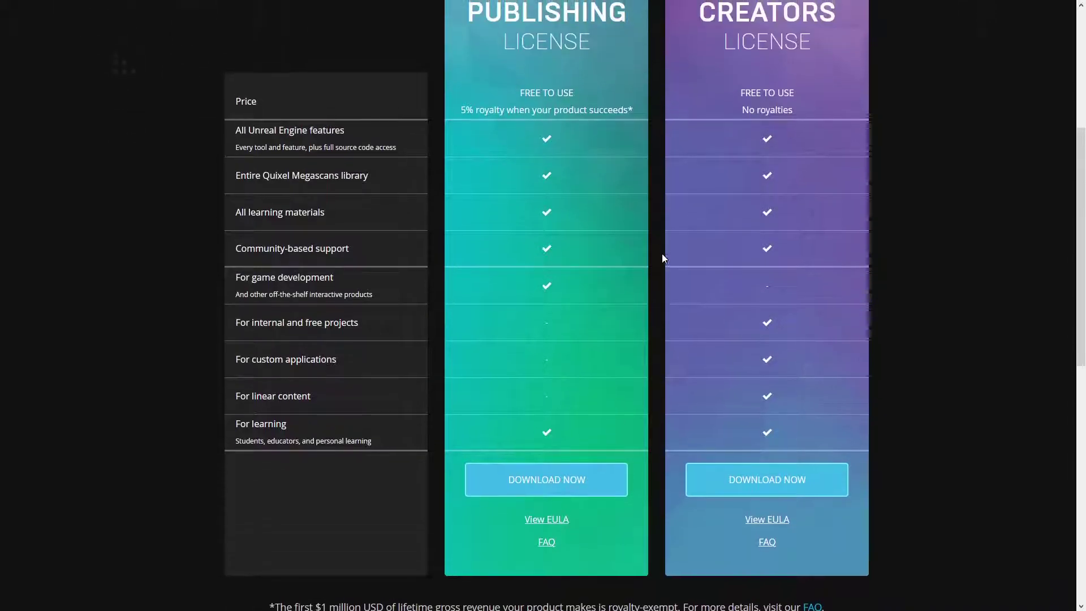
{"action": "left_click", "coordinate": [550, 481]}
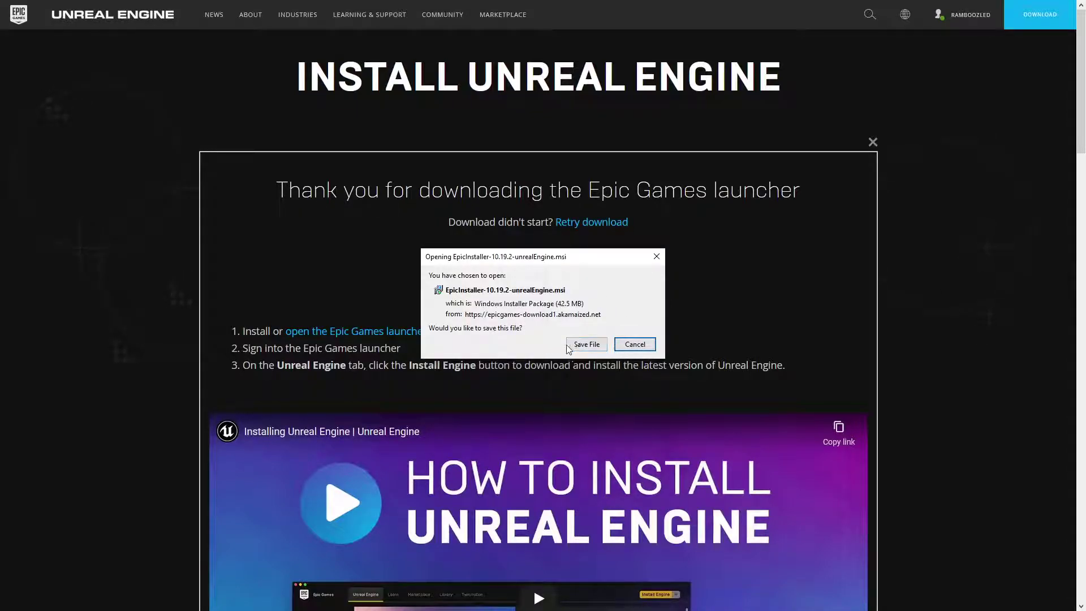
{"action": "left_click", "coordinate": [639, 346]}
- Switch to the File Explorer window showing the Epic Launcher folder with the previously downloaded installer
{"action": "mouse_move", "coordinate": [896, 3]}
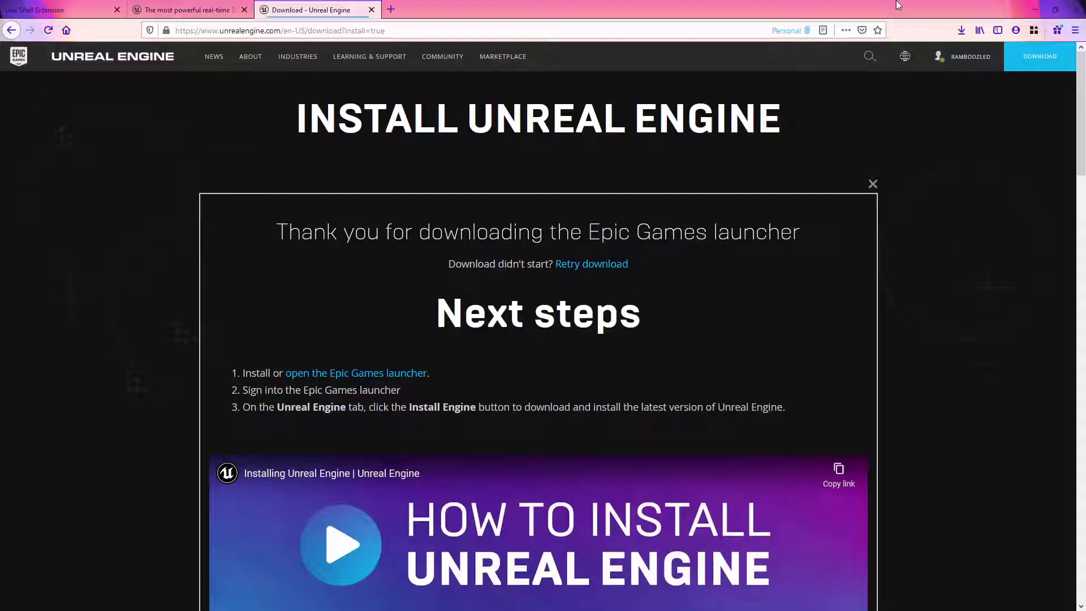
{"action": "left_click", "coordinate": [961, 30]}
{"action": "left_click", "coordinate": [948, 368]}
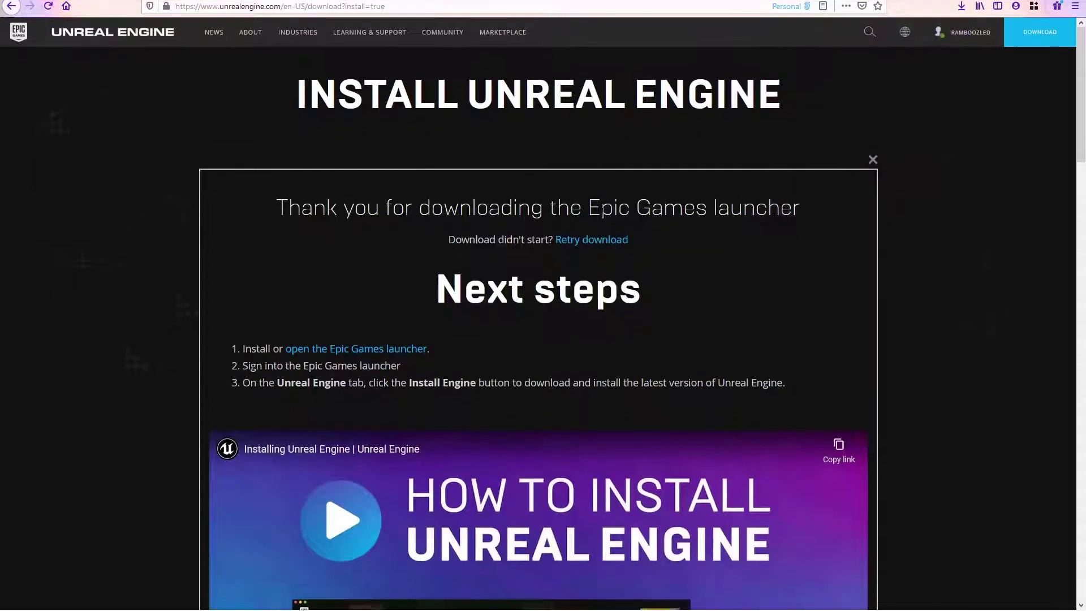
{"action": "key", "text": "alt+Tab"}
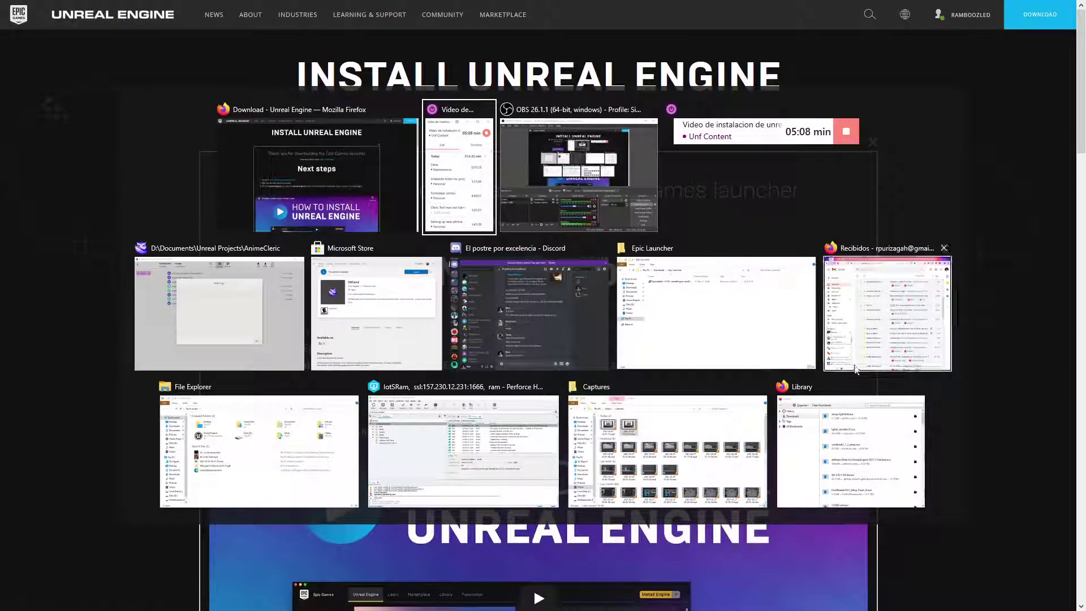
{"action": "left_click", "coordinate": [742, 335]}
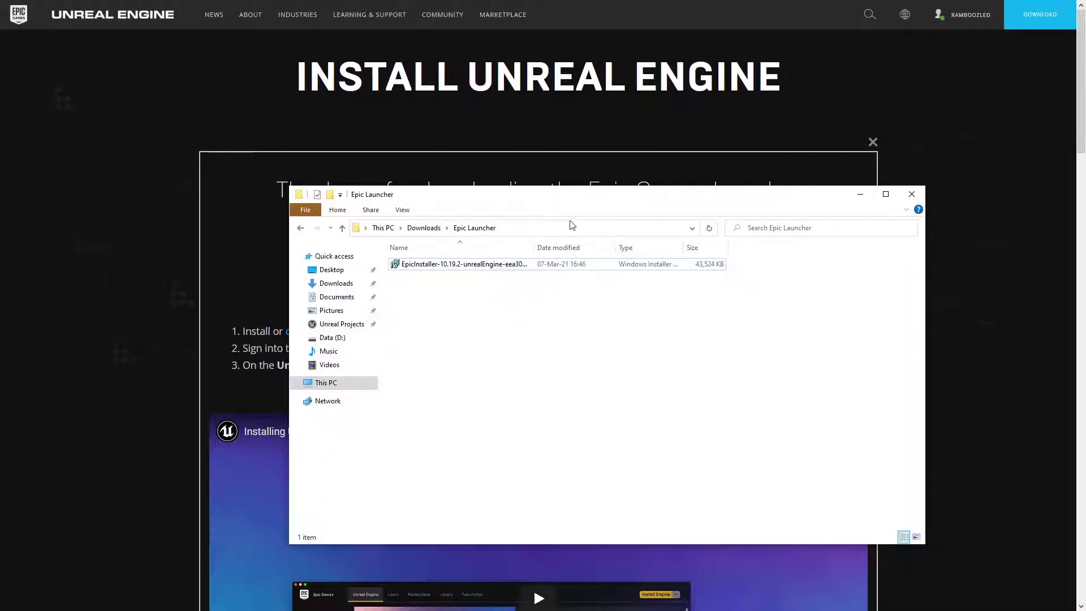
- Run the EpicInstaller-10.19.2 Unreal Engine installer and open the choice of a different destination folder
{"action": "left_click", "coordinate": [495, 264]}
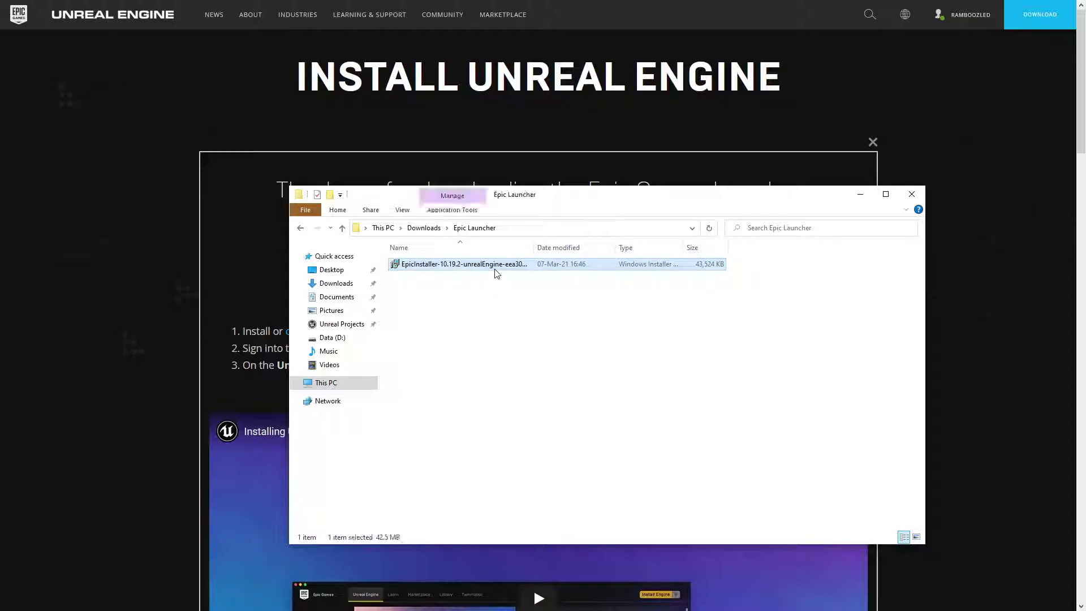
{"action": "double_click", "coordinate": [497, 266]}
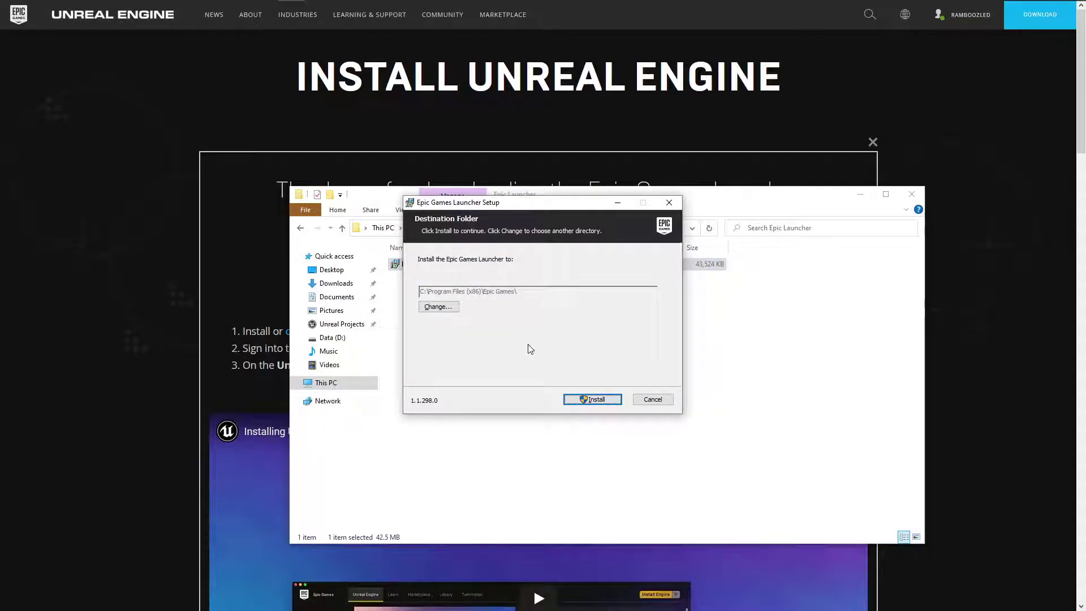
{"action": "left_click", "coordinate": [445, 310]}
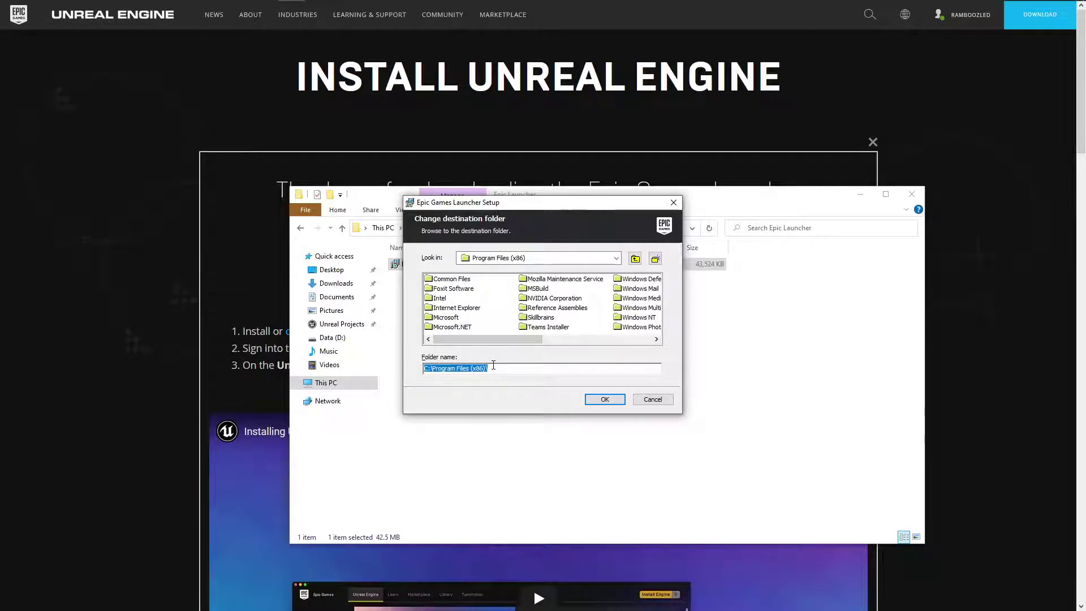
- Open This PC in a new File Explorer window and check the free space on drives C, D and E
{"action": "key", "text": "super+e"}
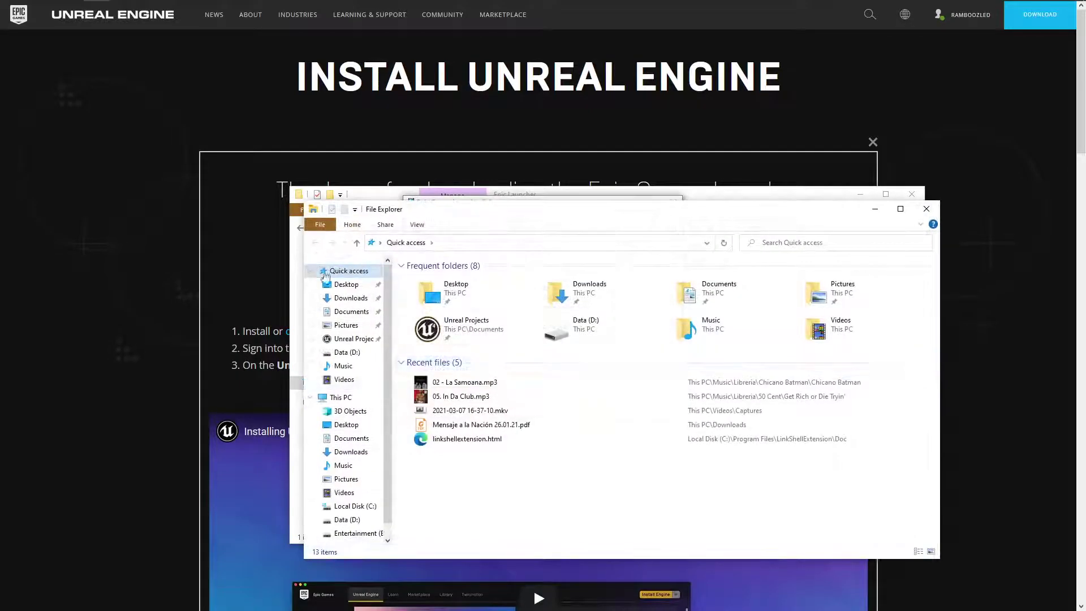
{"action": "left_click", "coordinate": [341, 397]}
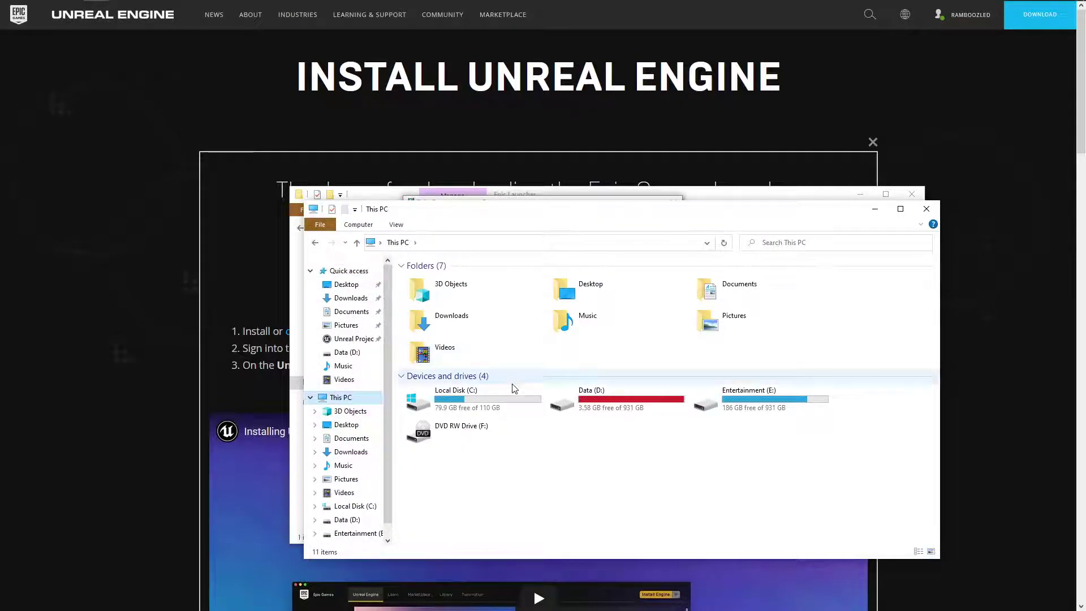
{"action": "left_click", "coordinate": [458, 401]}
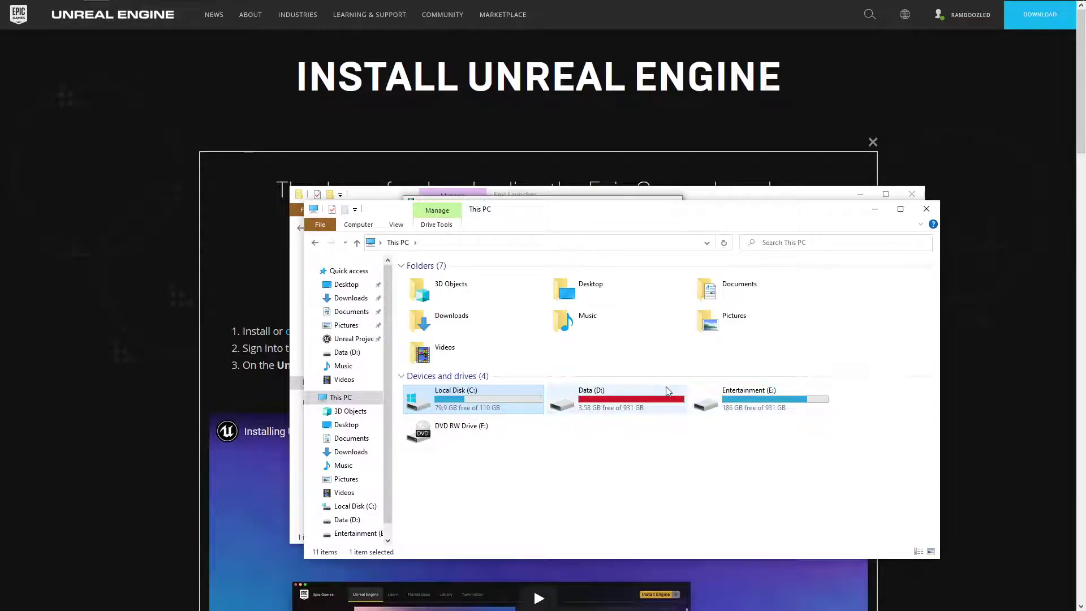
{"action": "left_click", "coordinate": [741, 398]}
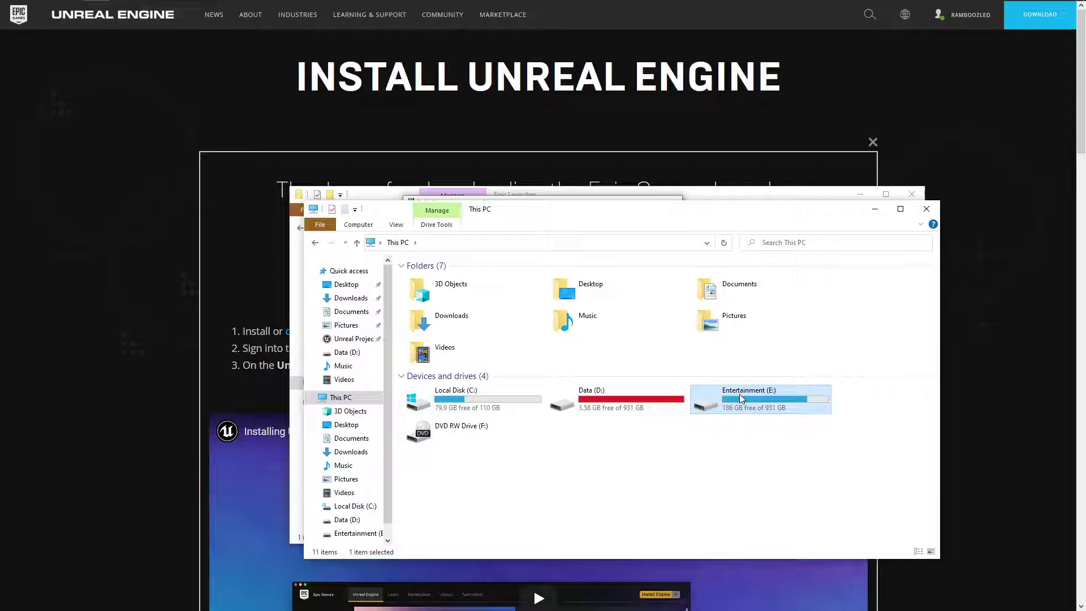
{"action": "left_click", "coordinate": [603, 410]}
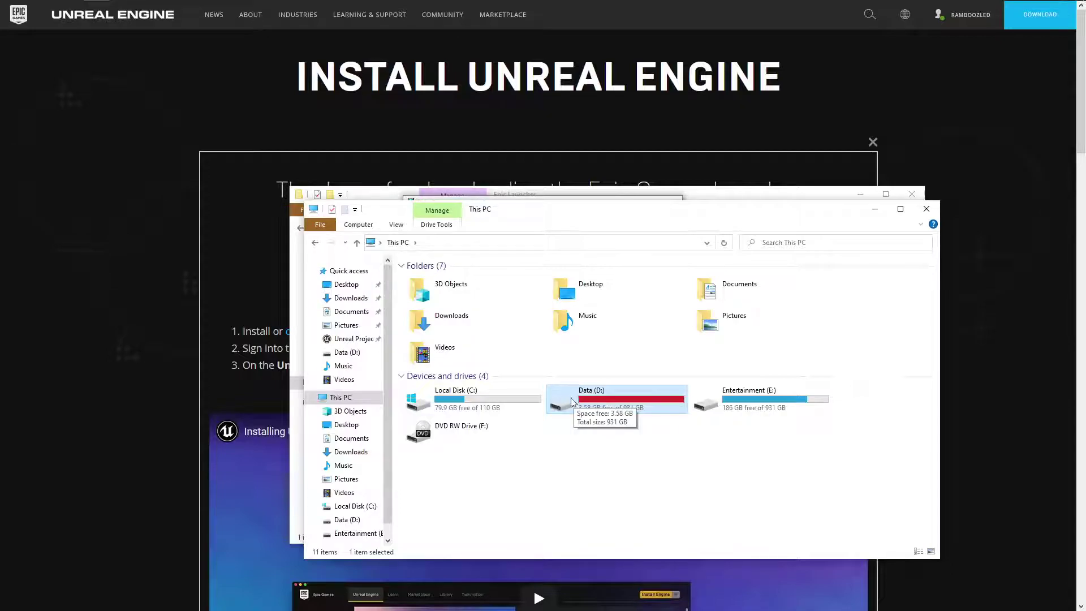
{"action": "left_click", "coordinate": [543, 402]}
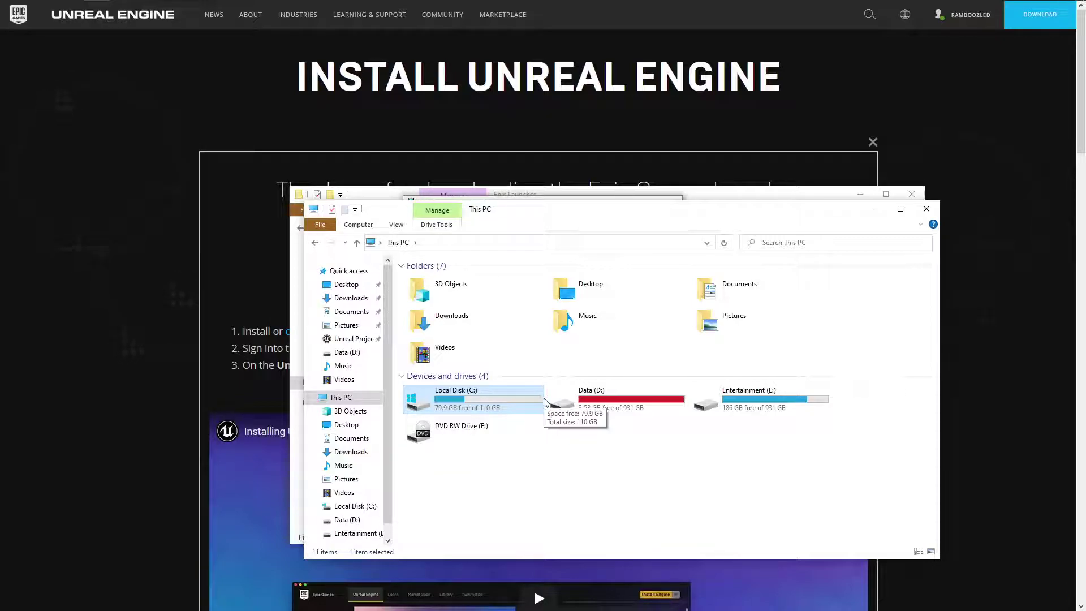
- Open Local Disk (C:) and examine the qProgram Files and qProgram Files (x86) linked folders
{"action": "double_click", "coordinate": [519, 395]}
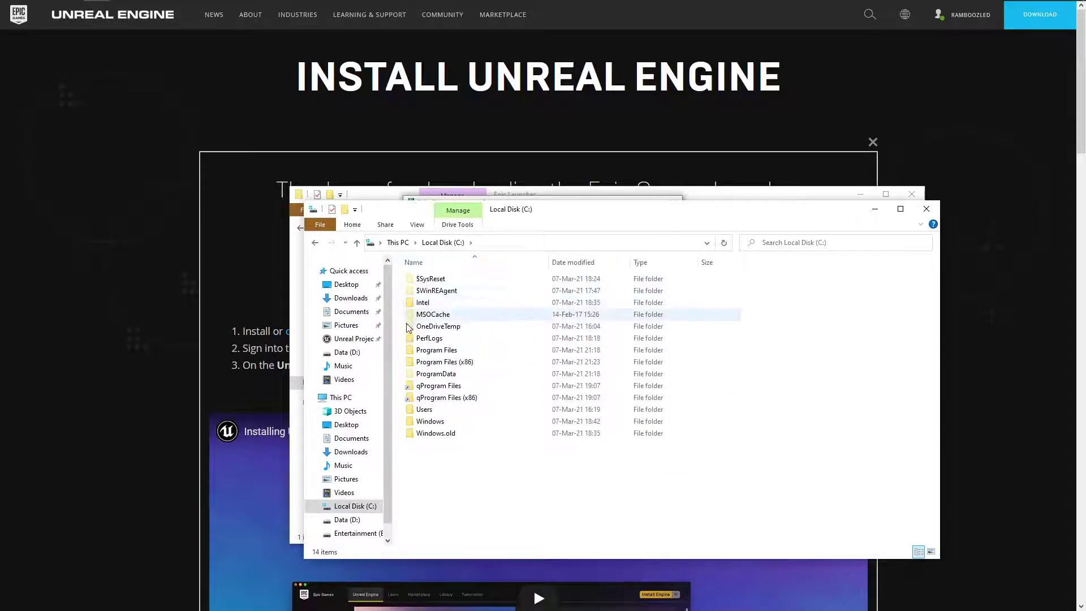
{"action": "left_click", "coordinate": [439, 386]}
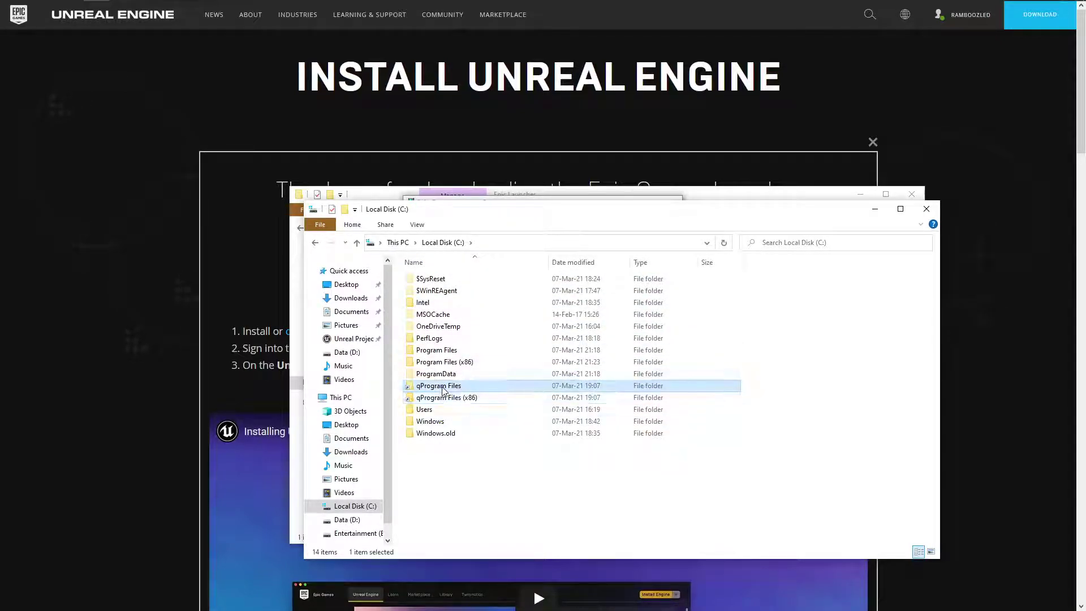
{"action": "left_click", "coordinate": [444, 398]}
{"action": "left_click", "coordinate": [442, 387]}
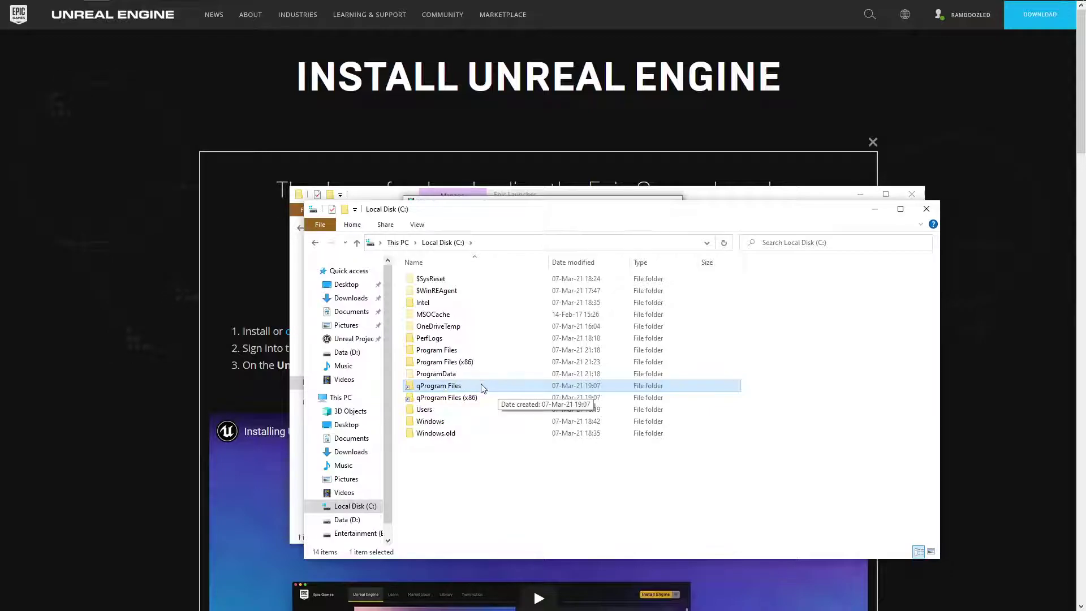
{"action": "key", "text": "Down"}
{"action": "left_click", "coordinate": [436, 389]}
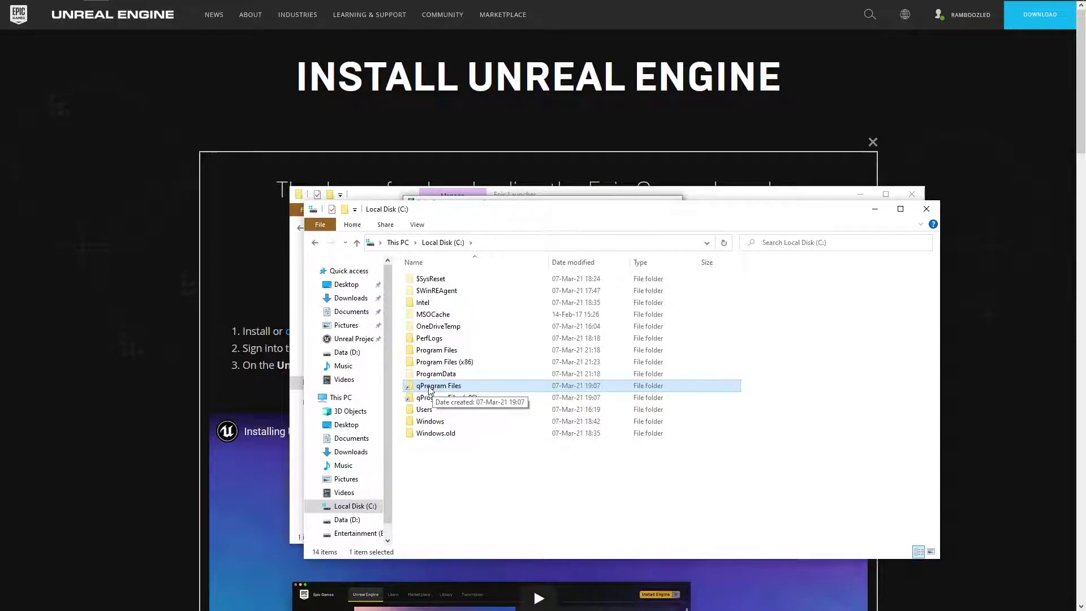
- Look inside the qProgram Files folder on drive C and display its full path
{"action": "double_click", "coordinate": [430, 389]}
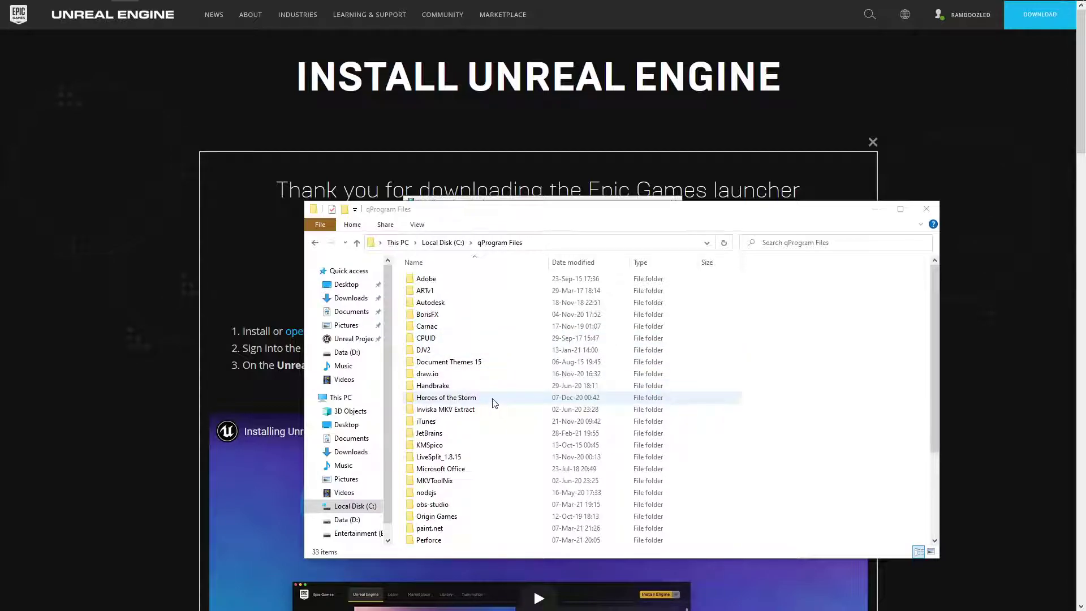
{"action": "left_click", "coordinate": [443, 242]}
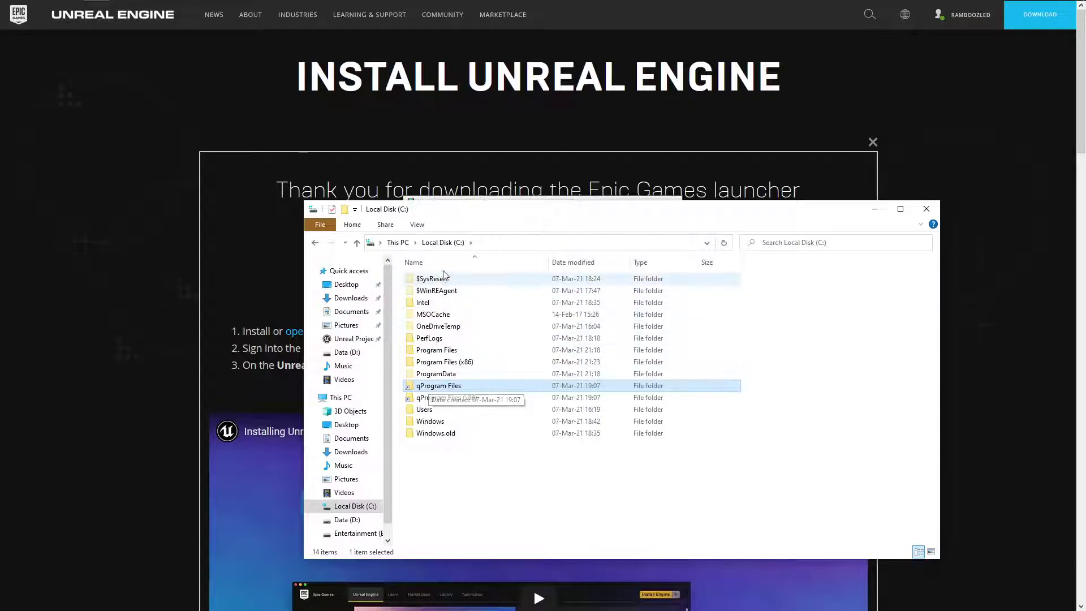
{"action": "double_click", "coordinate": [461, 387]}
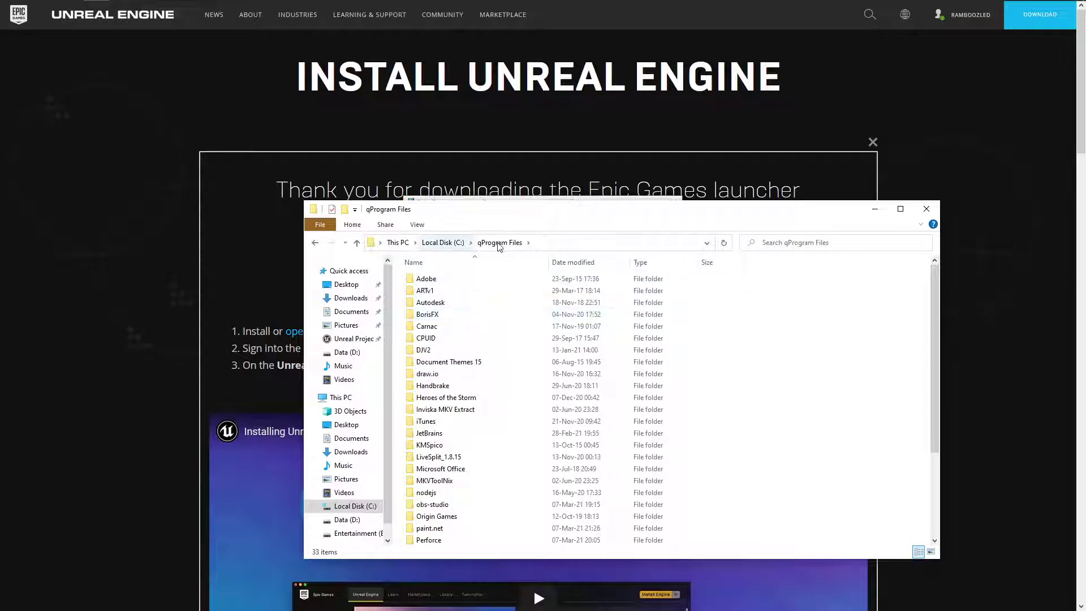
{"action": "left_click", "coordinate": [552, 243]}
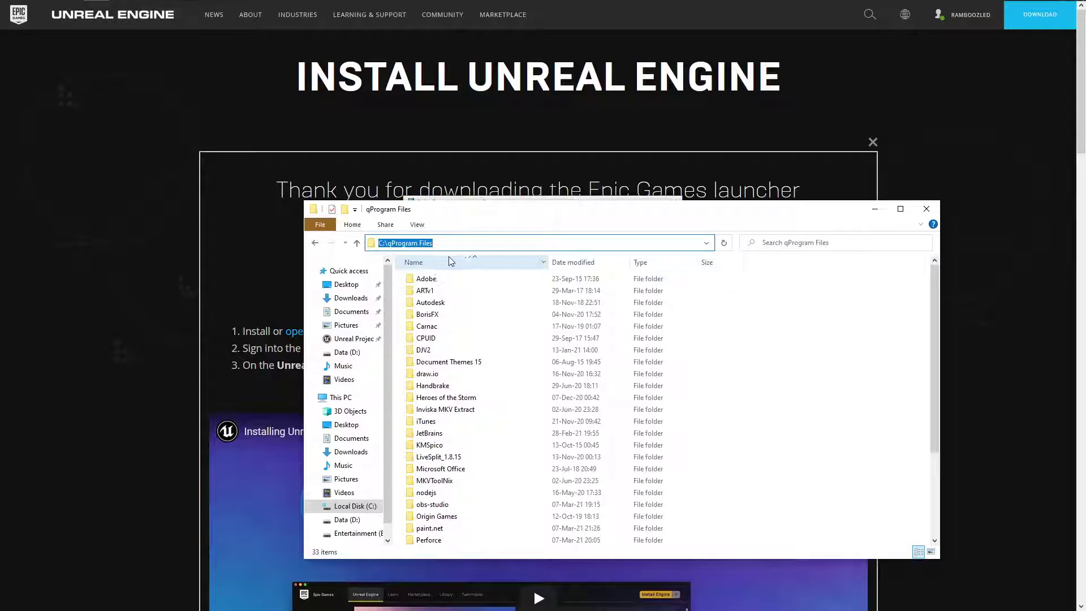
- Open the properties of the Handbrake folder inside qProgram Files to check its location
{"action": "left_click", "coordinate": [450, 389]}
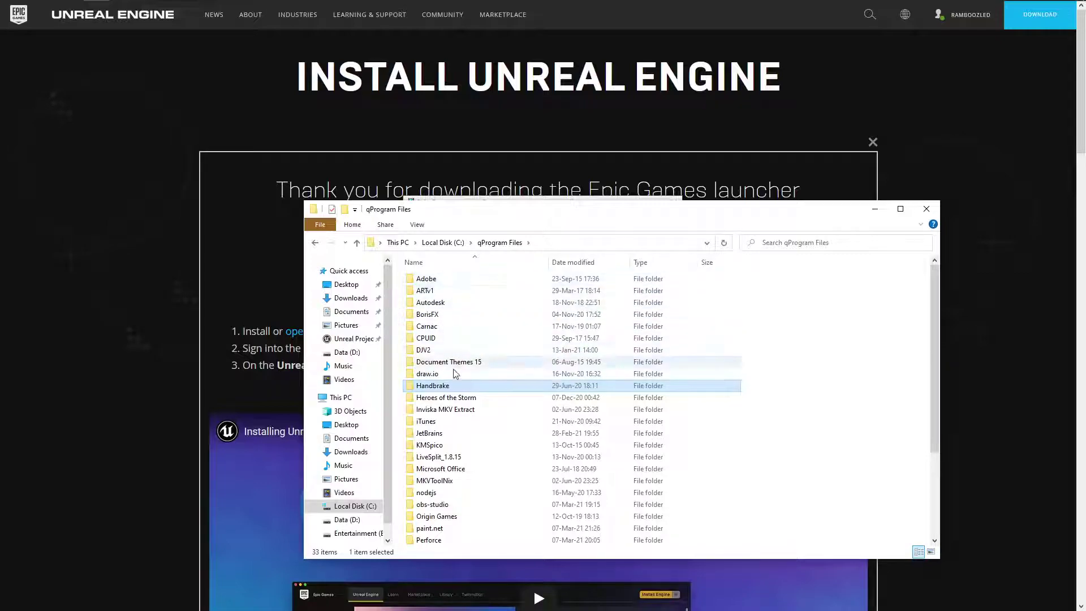
{"action": "right_click", "coordinate": [451, 386]}
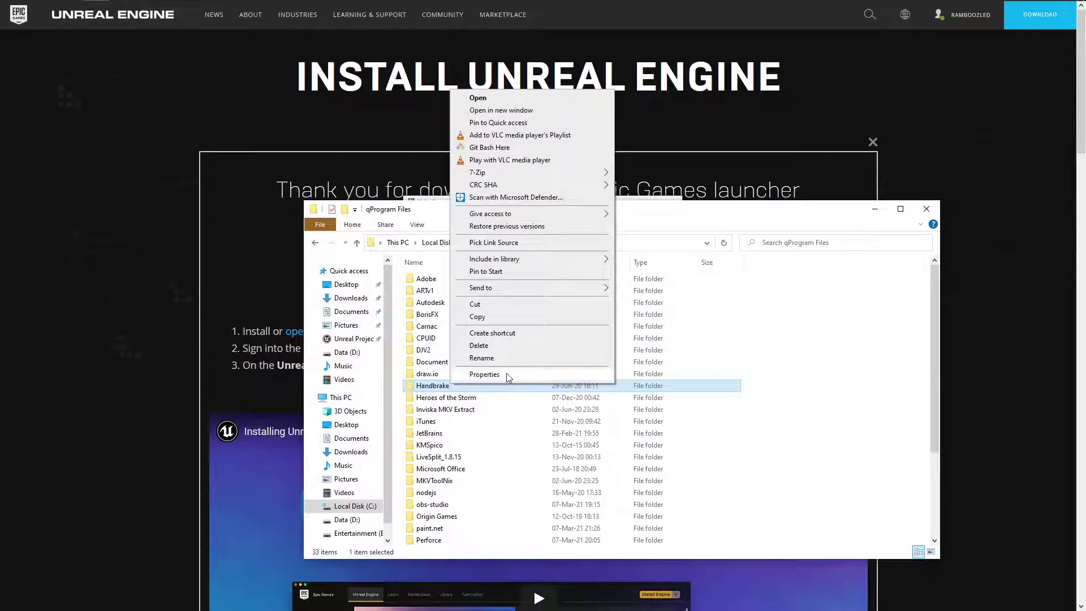
{"action": "left_click", "coordinate": [485, 374]}
{"action": "left_click_drag", "start_coordinate": [554, 347], "coordinate": [531, 273]}
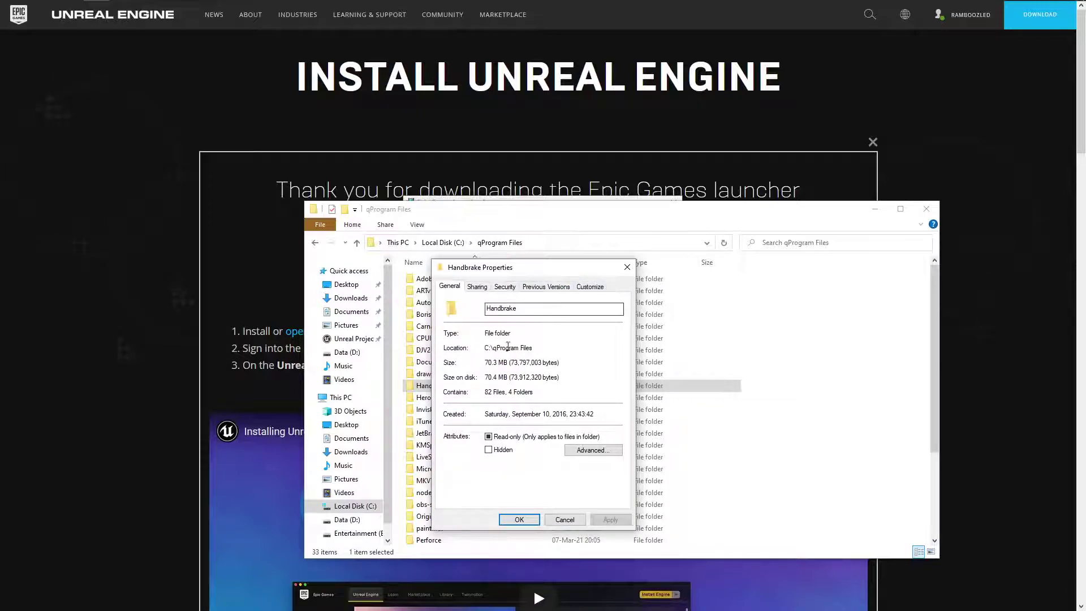
- Look through the Handbrake folder's sharing, security, previous versions and customization properties, and close the properties
{"action": "left_click", "coordinate": [484, 287]}
{"action": "left_click", "coordinate": [506, 287]}
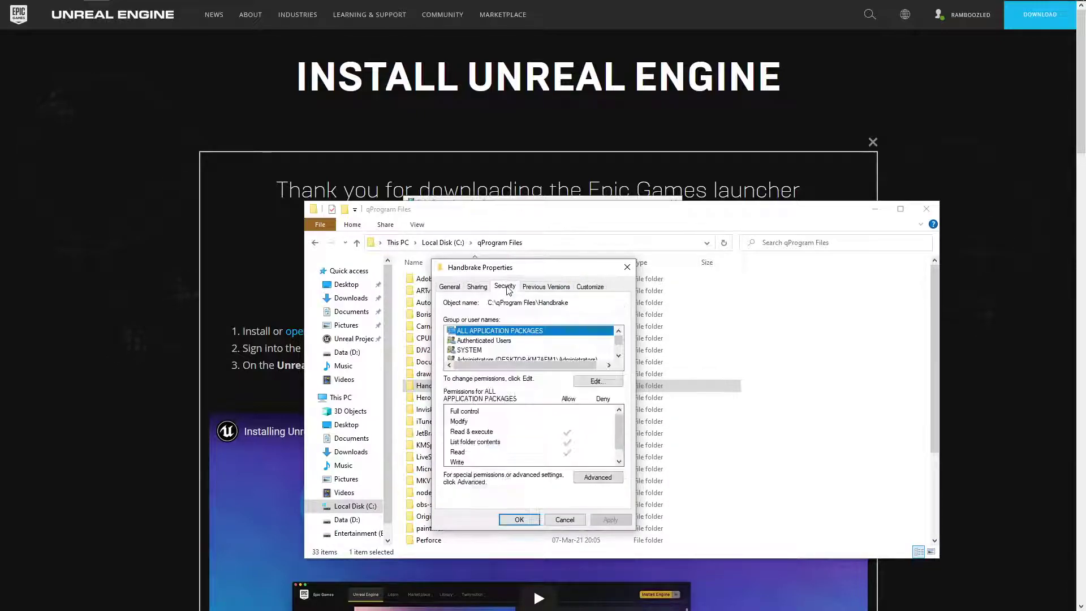
{"action": "left_click", "coordinate": [540, 288]}
{"action": "left_click", "coordinate": [583, 287]}
{"action": "left_click", "coordinate": [506, 287]}
{"action": "left_click", "coordinate": [481, 288]}
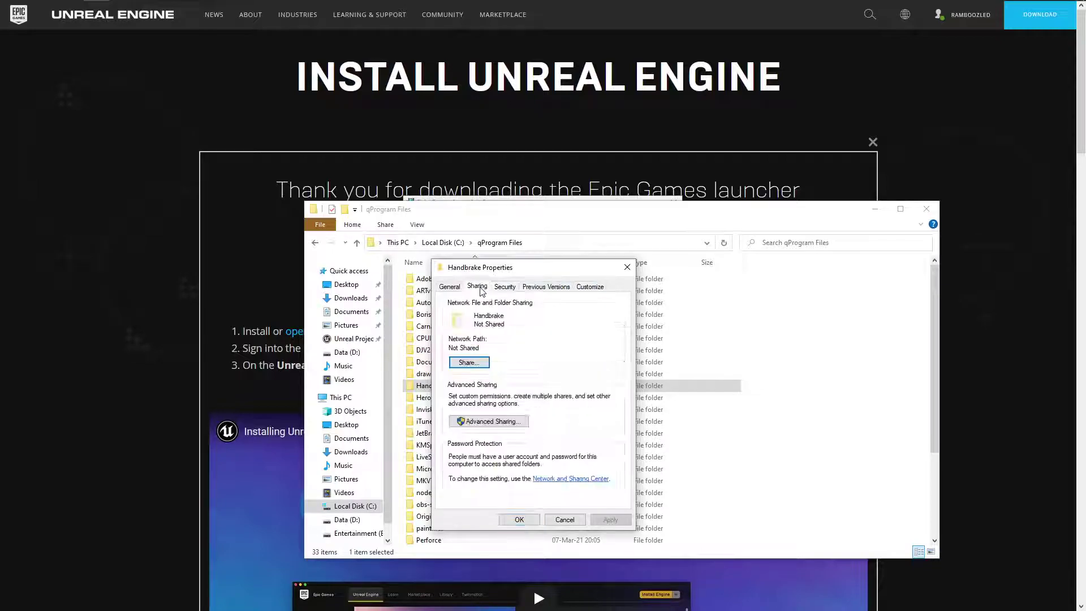
{"action": "left_click", "coordinate": [626, 267]}
- Open the Handbrake folder in qProgram Files on drive C, display its full path, and return to qProgram Files
{"action": "double_click", "coordinate": [466, 387]}
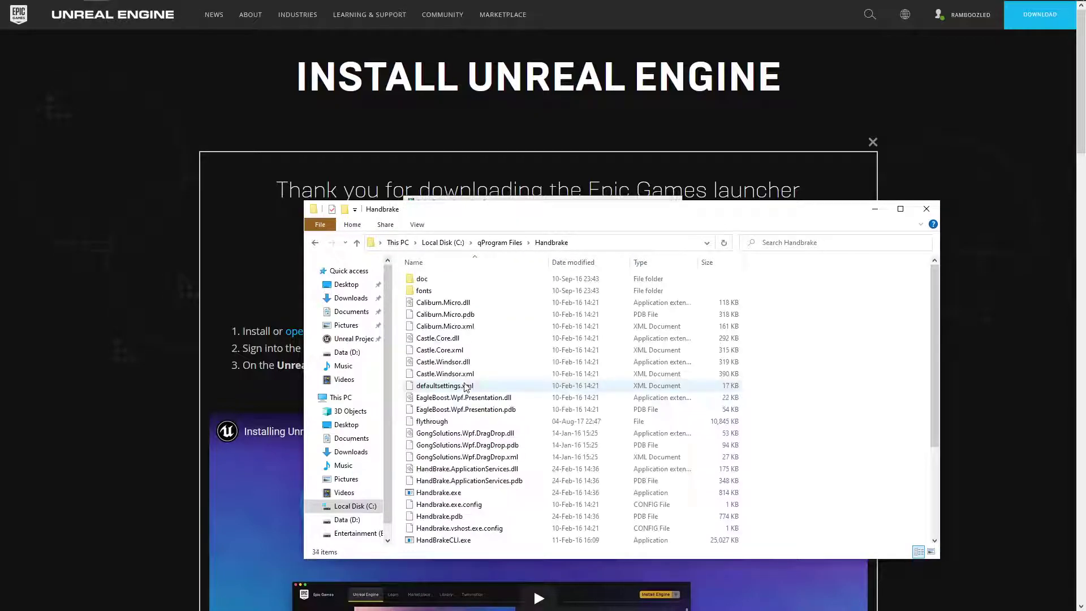
{"action": "left_click", "coordinate": [597, 242]}
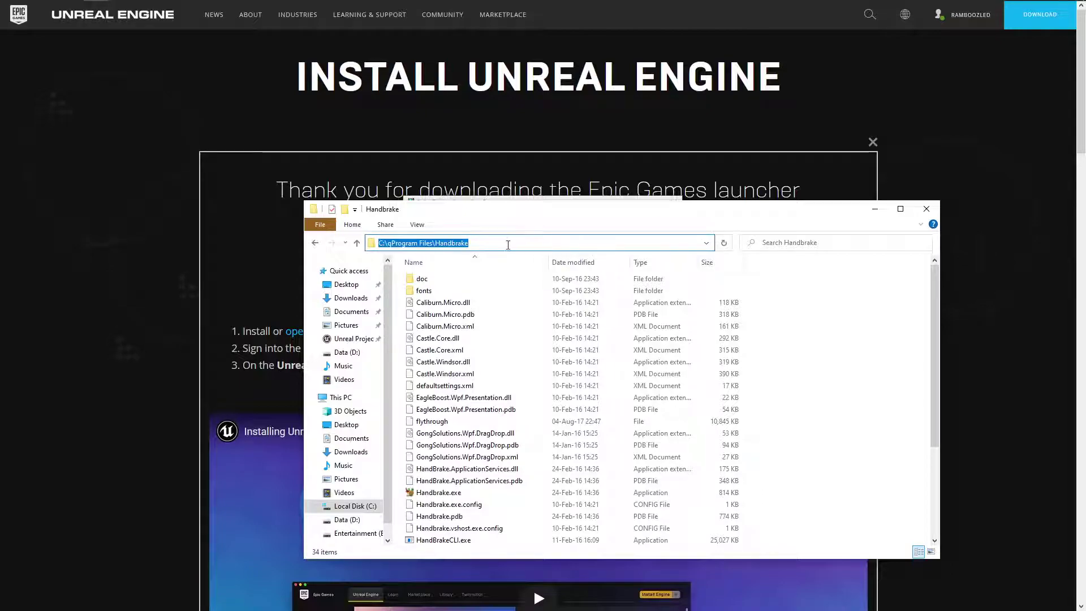
{"action": "key", "text": "alt+Up"}
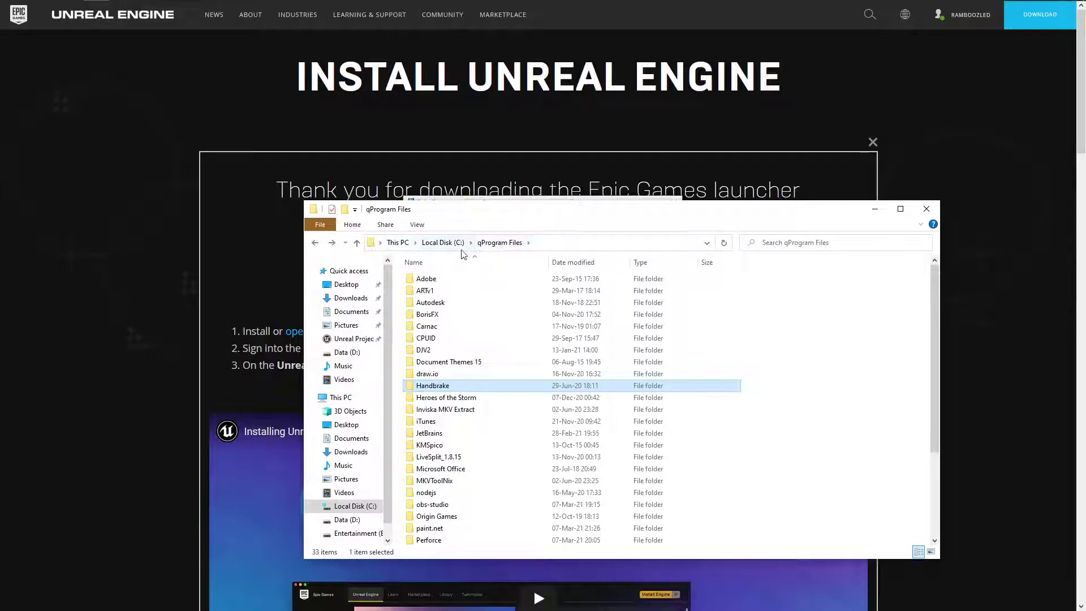
- Open the Handbrake folder inside qProgram Files on Data (D:) to compare its contents with the linked copy
{"action": "left_click", "coordinate": [361, 520]}
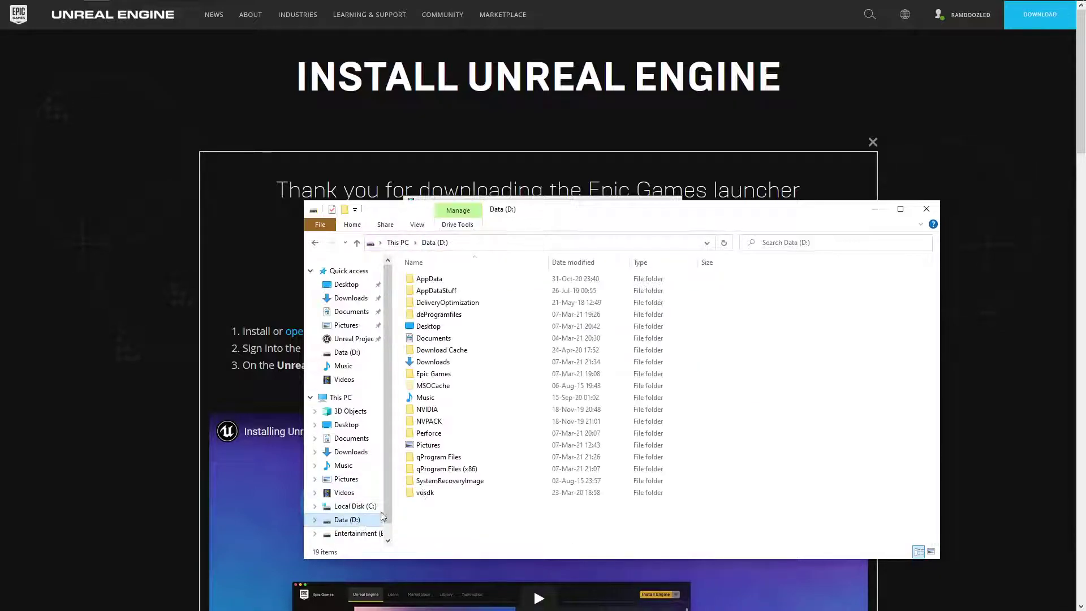
{"action": "double_click", "coordinate": [444, 457]}
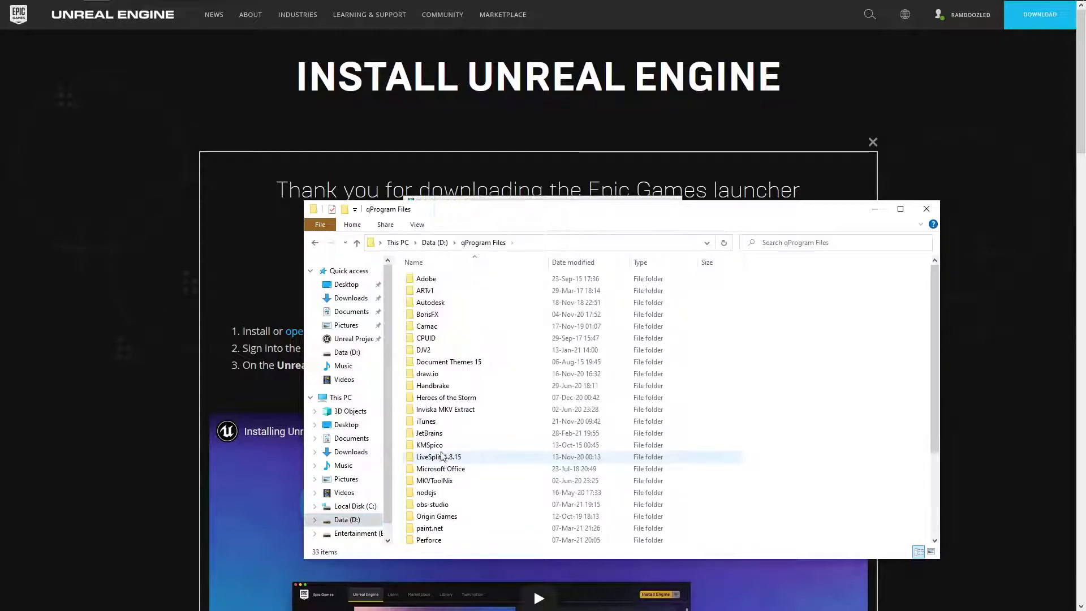
{"action": "left_click", "coordinate": [444, 386]}
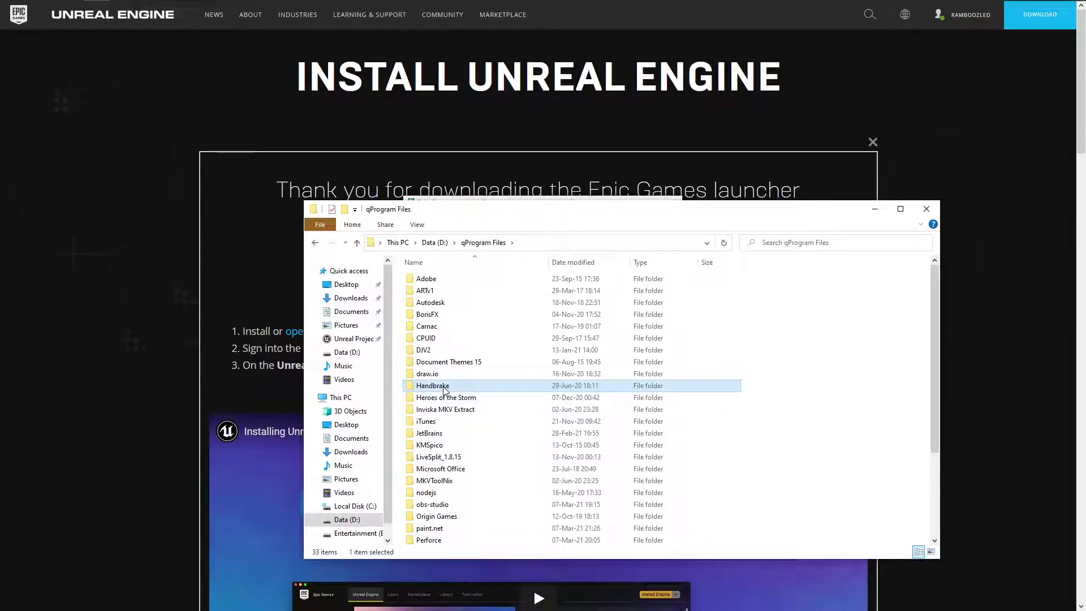
{"action": "double_click", "coordinate": [444, 389]}
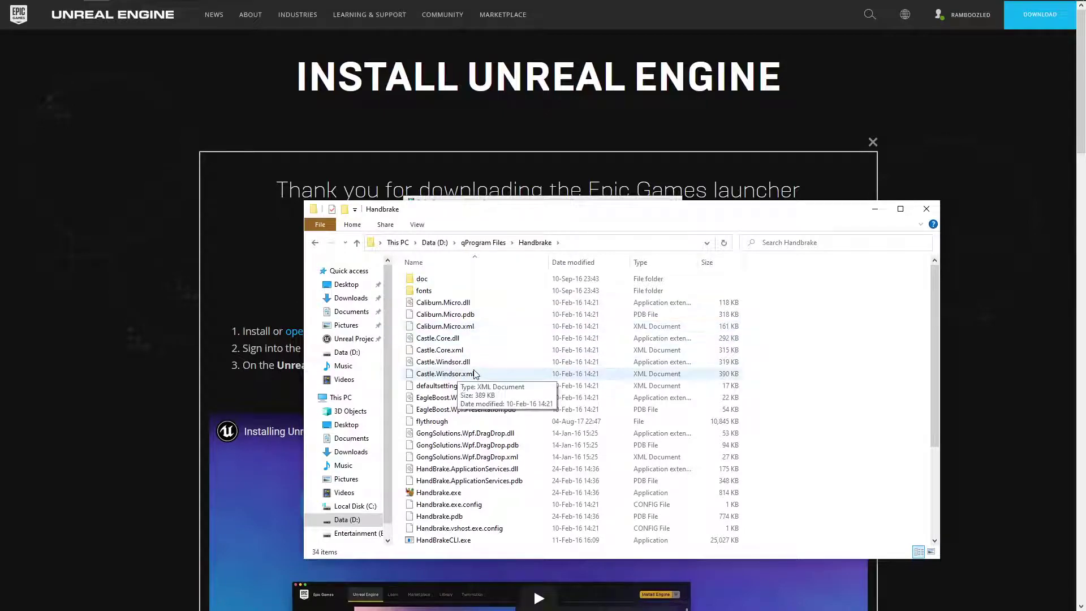
- Check drive C's free space in This PC and return to the contents of Local Disk (C:)
{"action": "left_click", "coordinate": [355, 505]}
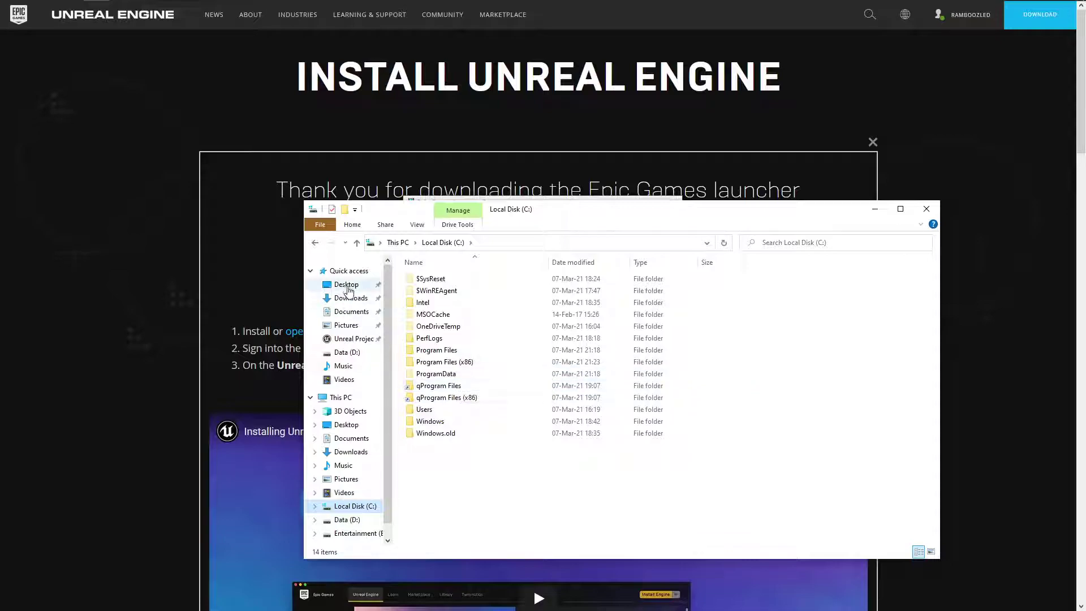
{"action": "left_click", "coordinate": [341, 397]}
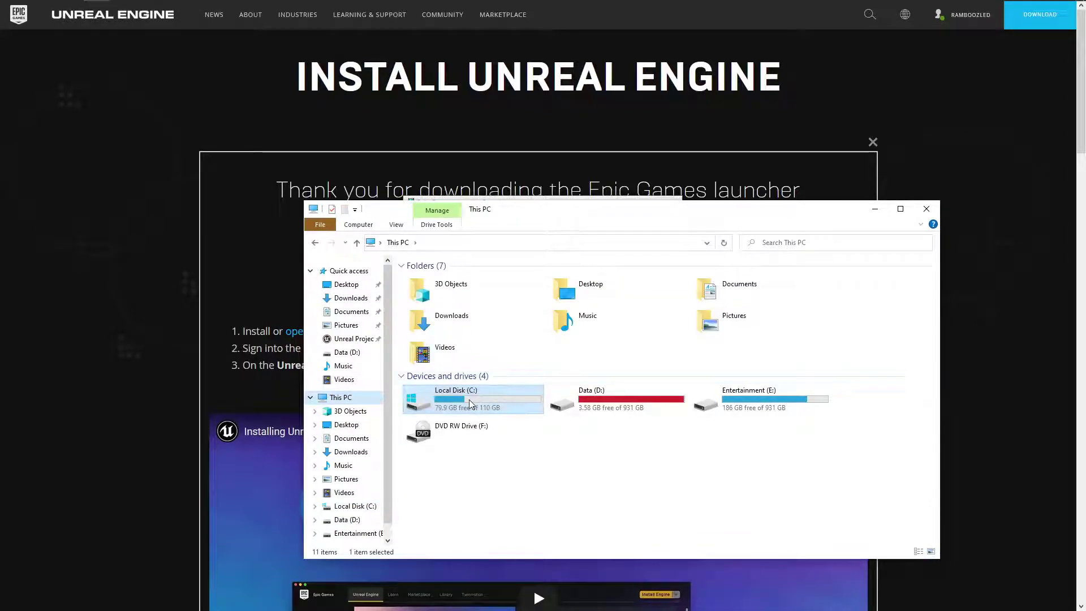
{"action": "left_click", "coordinate": [355, 506]}
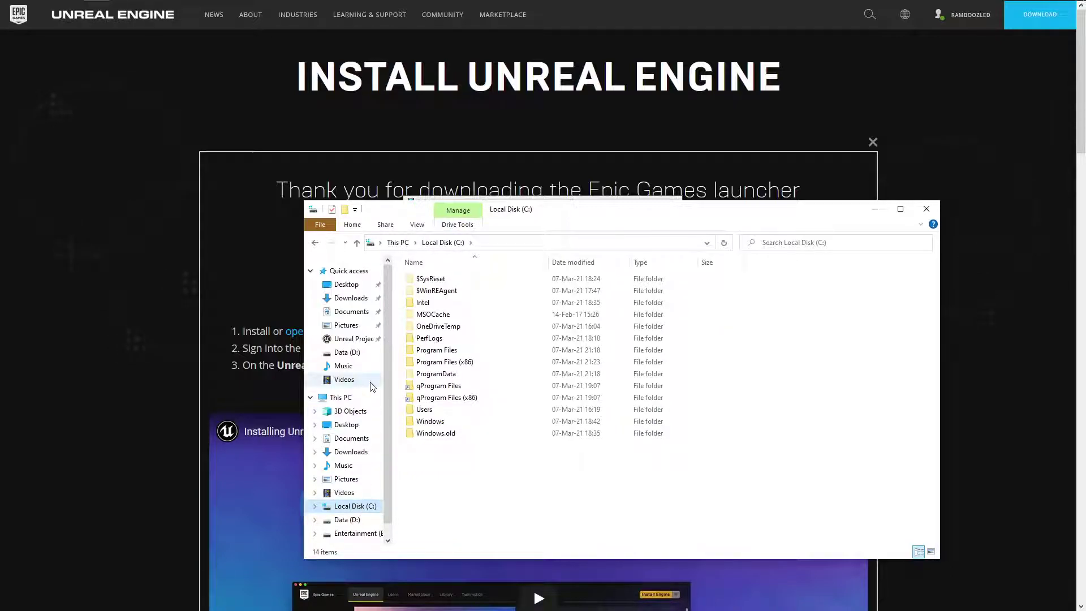
- Switch to Firefox and show the beginning of the Link Shell Extension page with its download and installation information
{"action": "left_click", "coordinate": [270, 99]}
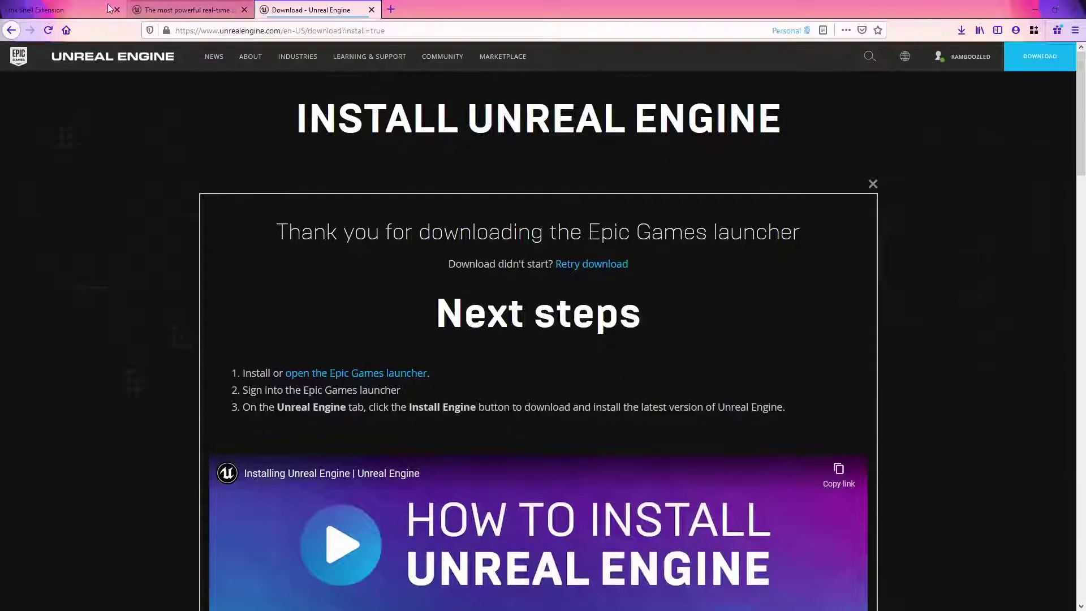
{"action": "left_click", "coordinate": [79, 7]}
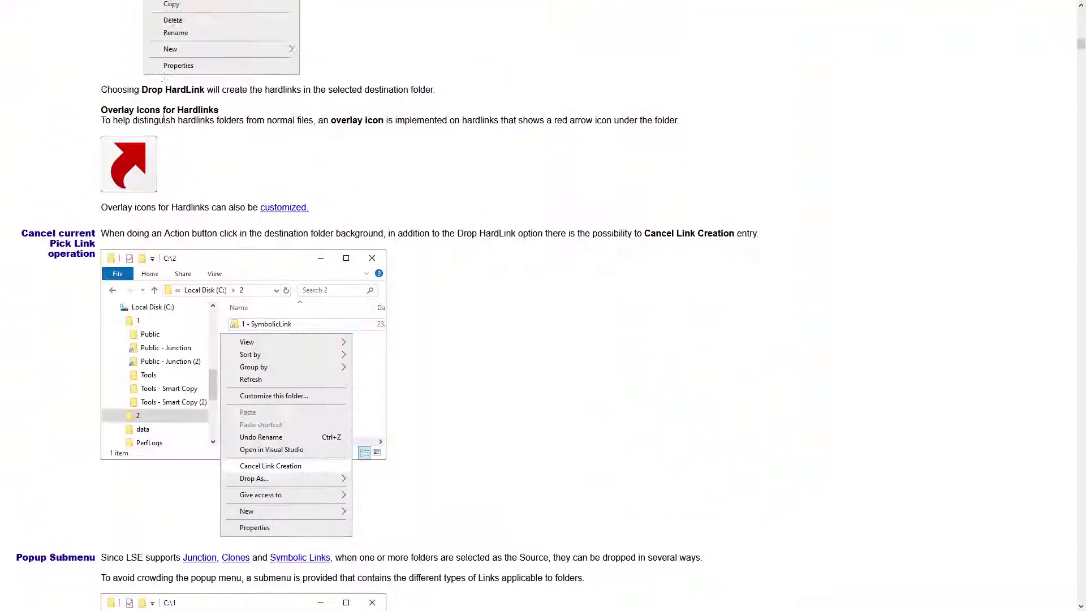
{"action": "scroll", "coordinate": [163, 116], "scroll_direction": "up", "scroll_amount": 20}
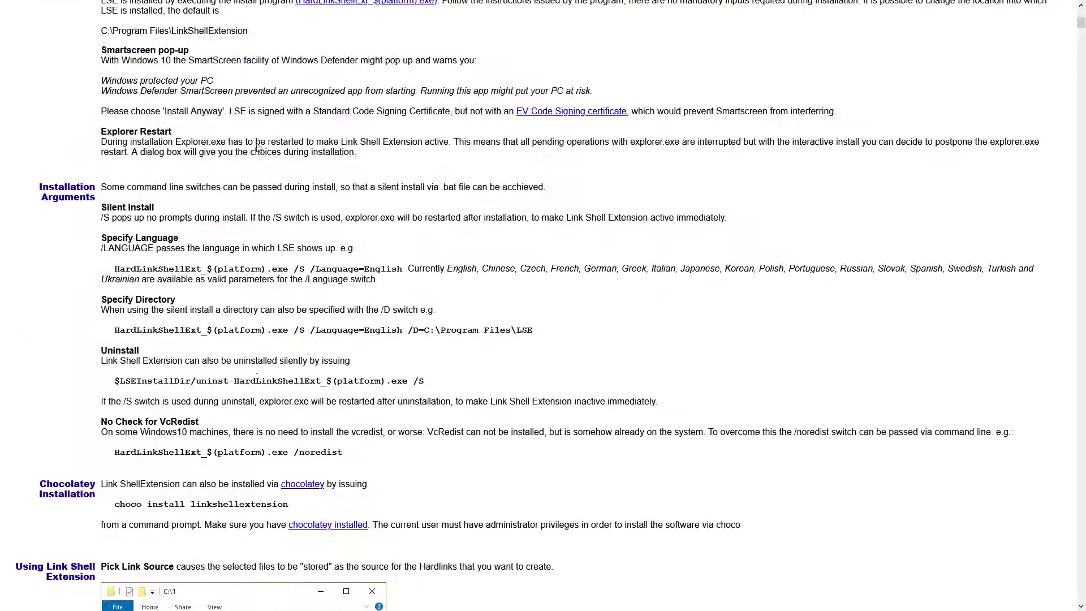
{"action": "scroll", "coordinate": [258, 146], "scroll_direction": "up", "scroll_amount": 7}
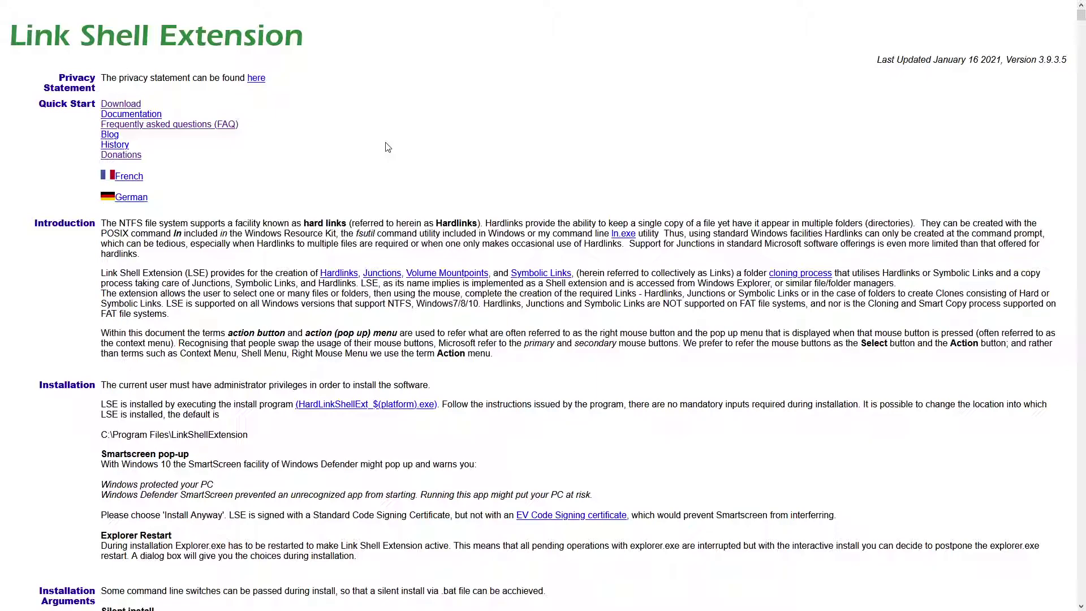
- Switch back to File Explorer and pick the Games folder on Entertainment (E:) as the link source
{"action": "key", "text": "alt+Tab"}
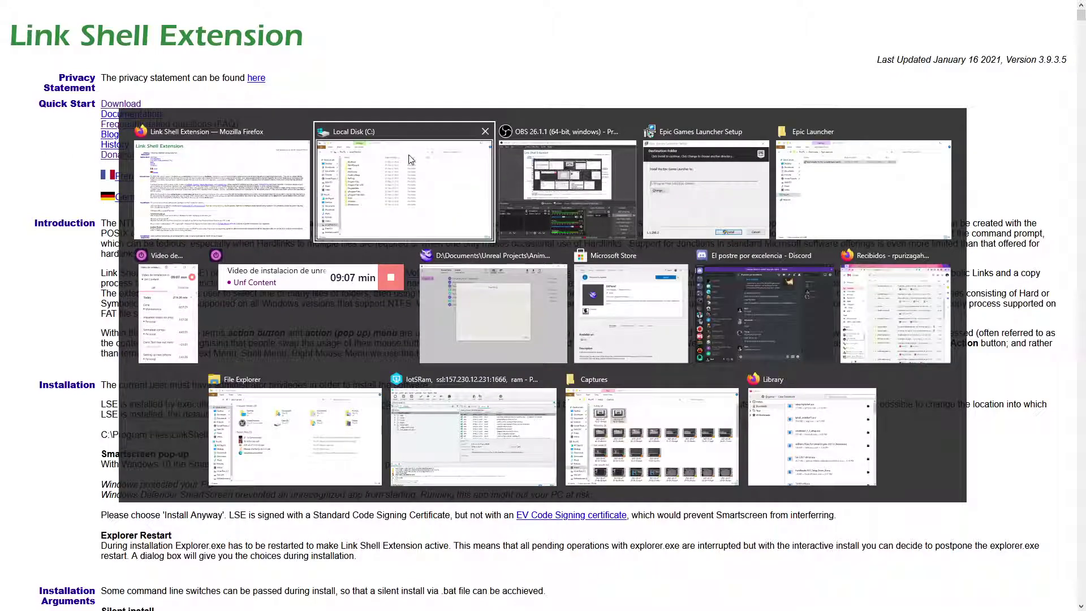
{"action": "left_click", "coordinate": [446, 193]}
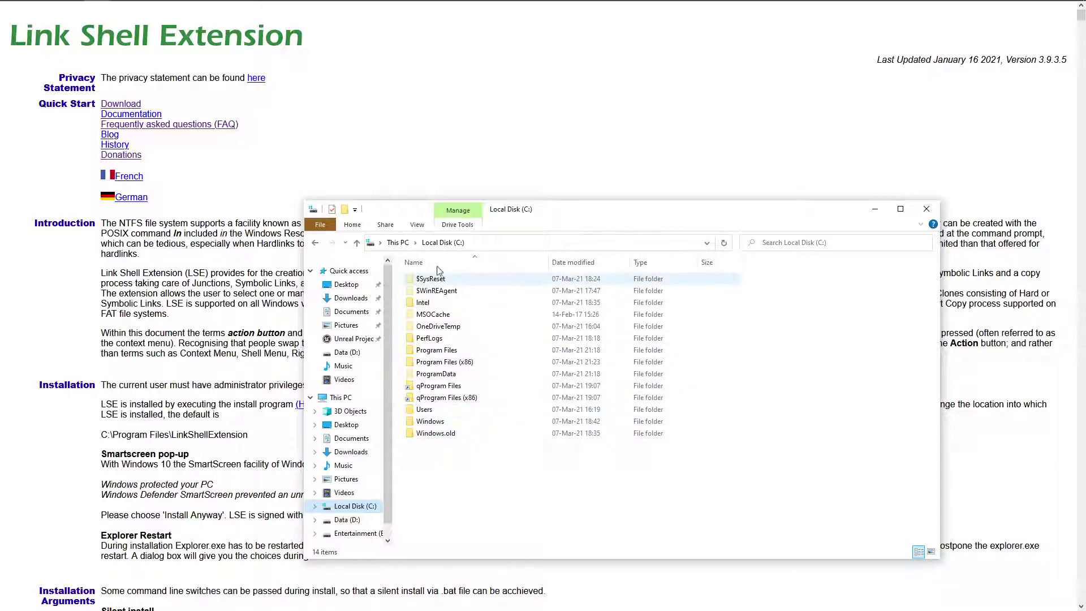
{"action": "left_click", "coordinate": [346, 352]}
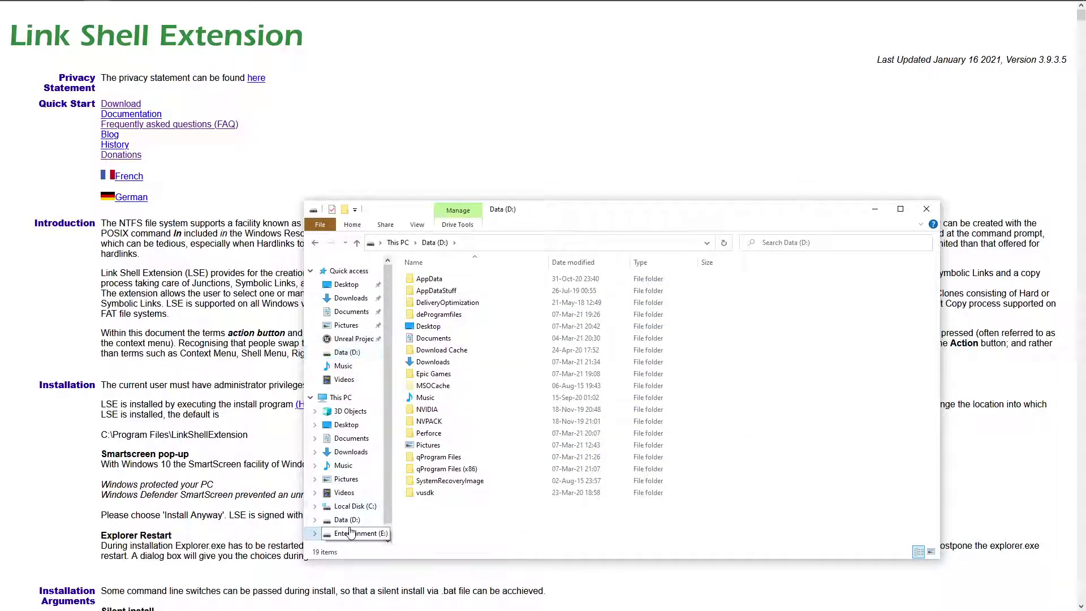
{"action": "left_click", "coordinate": [355, 534]}
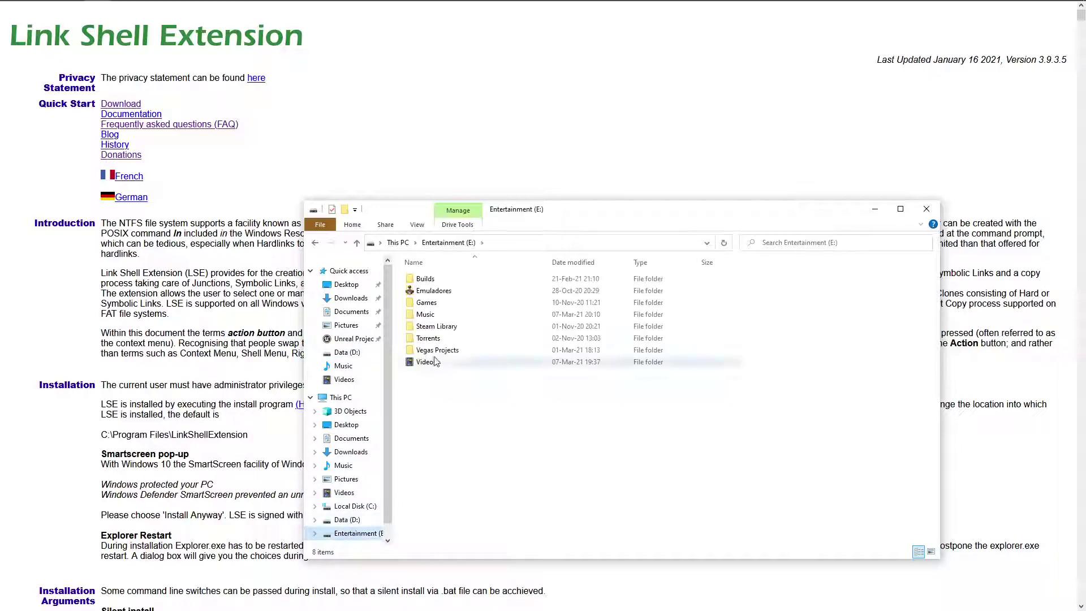
{"action": "right_click", "coordinate": [438, 306]}
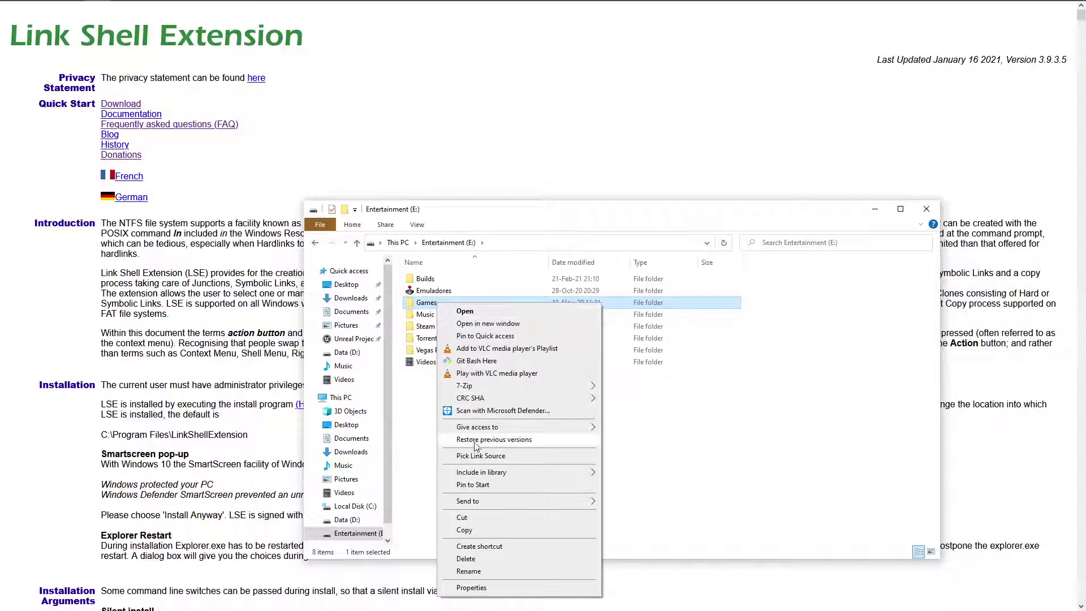
{"action": "left_click", "coordinate": [505, 457]}
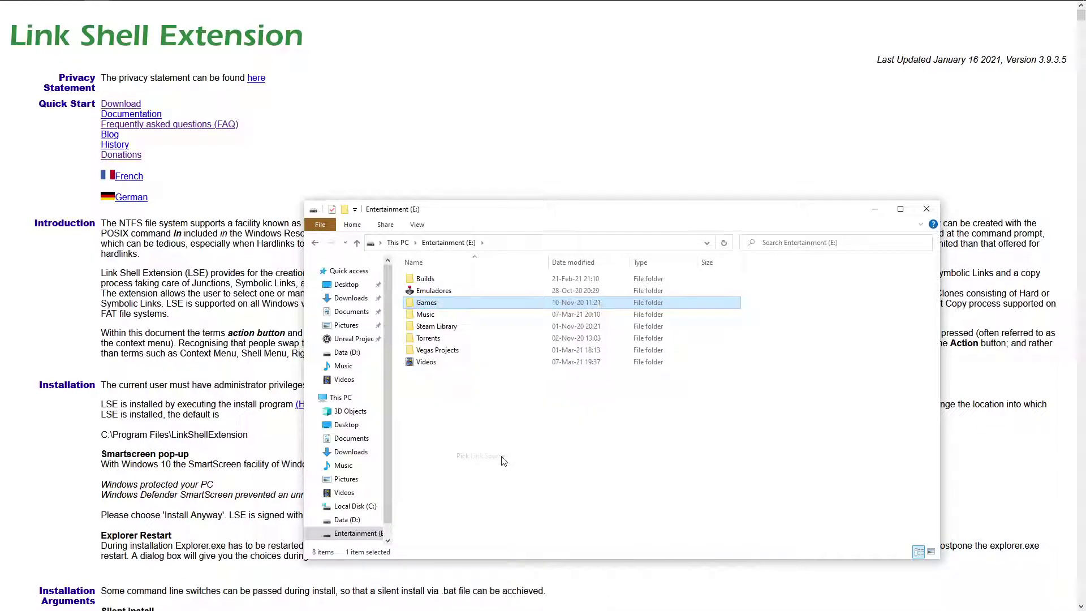
- Drop the picked Games folder as a link in the root of Local Disk (C:)
{"action": "left_click", "coordinate": [342, 399]}
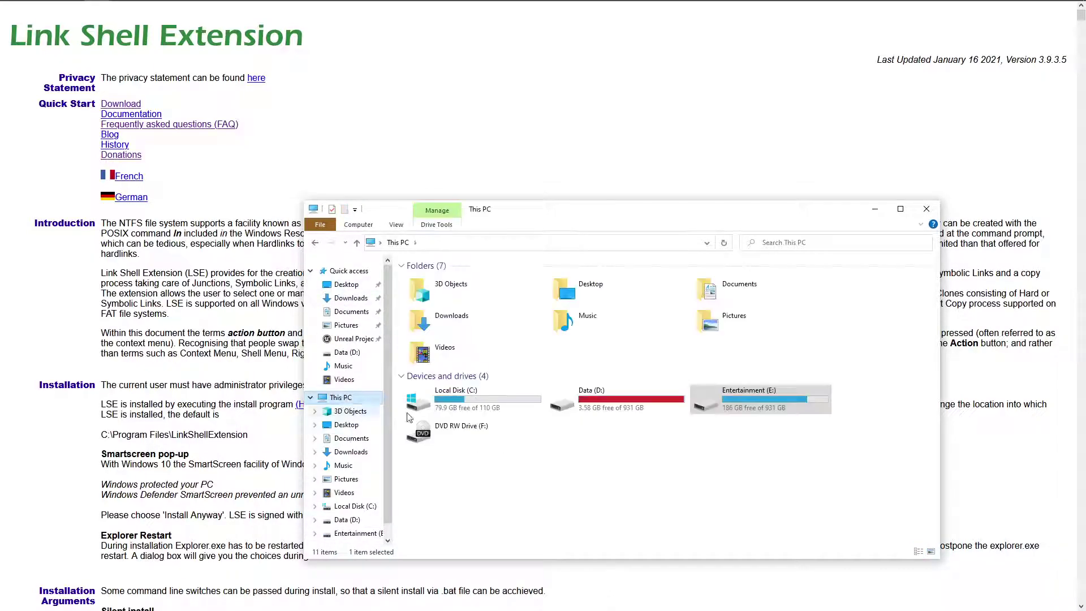
{"action": "double_click", "coordinate": [447, 396]}
{"action": "right_click", "coordinate": [461, 482]}
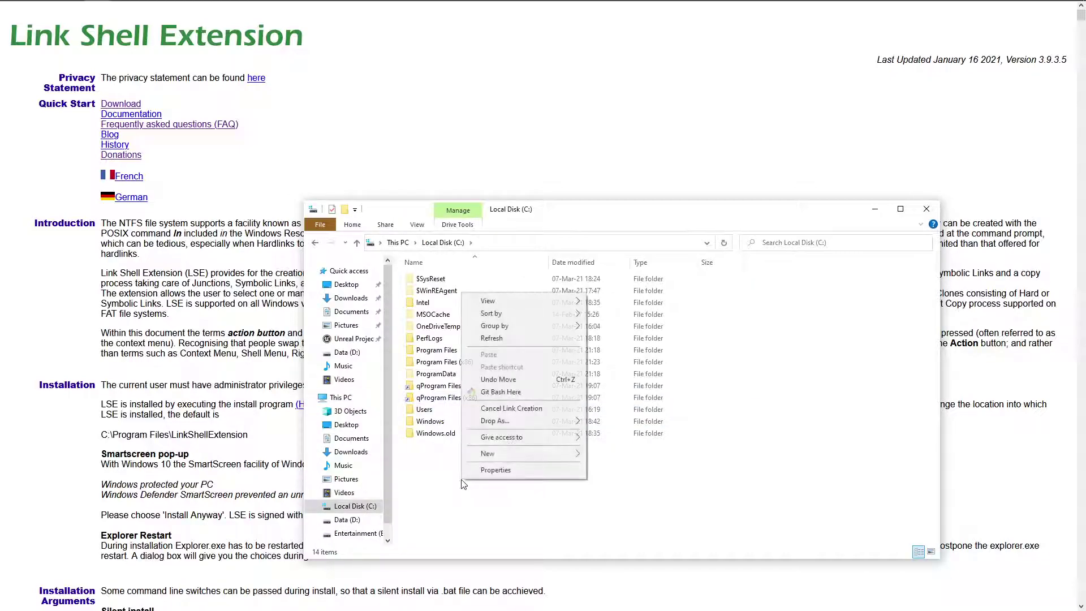
{"action": "mouse_move", "coordinate": [509, 421]}
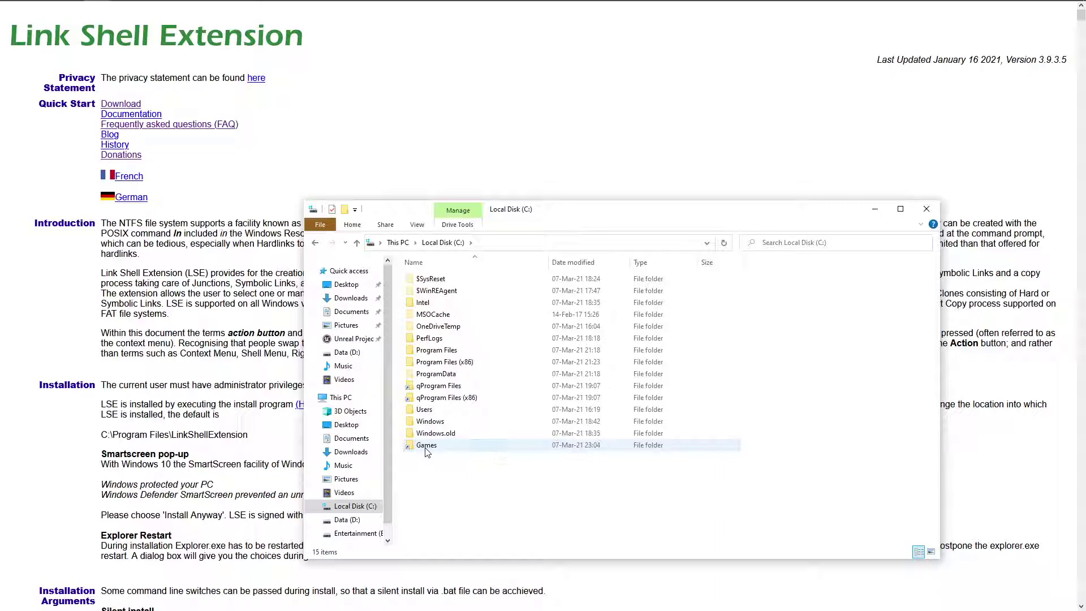
{"action": "left_click", "coordinate": [426, 447]}
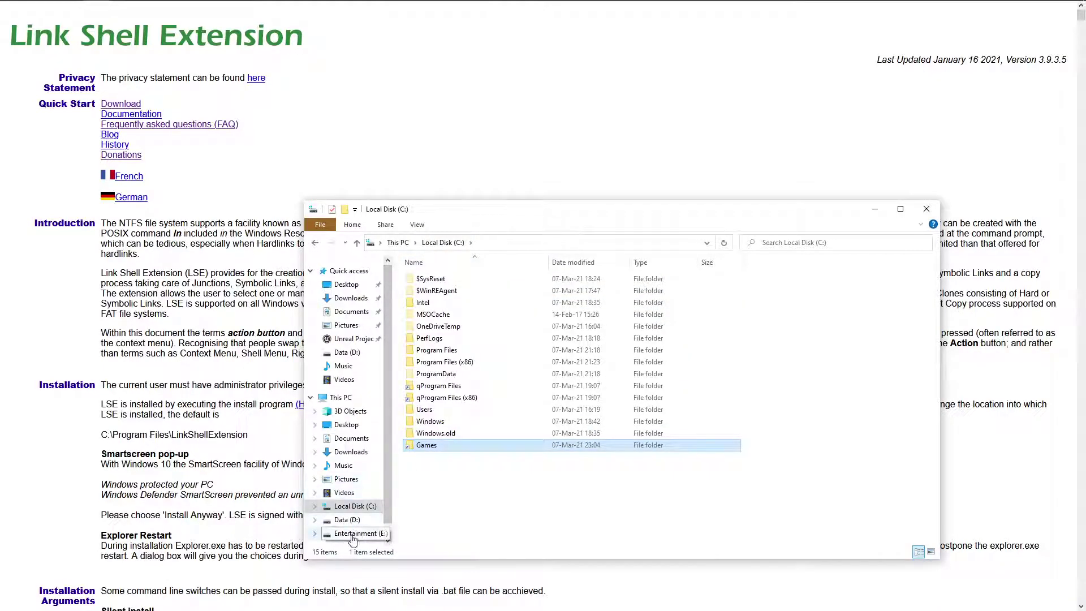
{"action": "key", "text": "F2"}
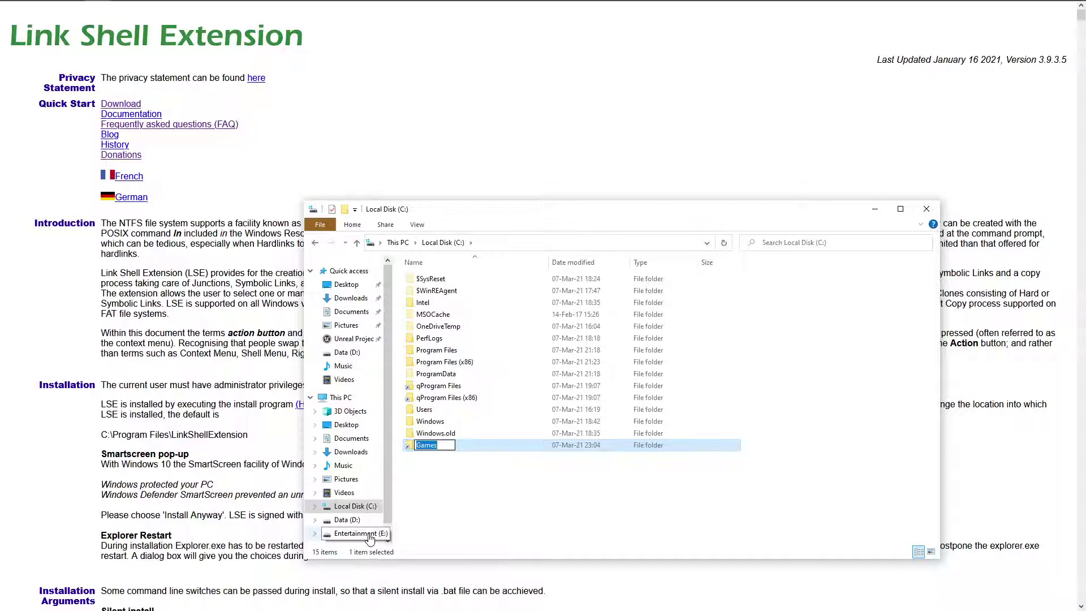
{"action": "left_click", "coordinate": [417, 465]}
- Open Ghost Recon Breakpoint through the Games link on drive C, and view the original Games folder on Entertainment (E:)
{"action": "key", "text": "Return"}
{"action": "double_click", "coordinate": [459, 283]}
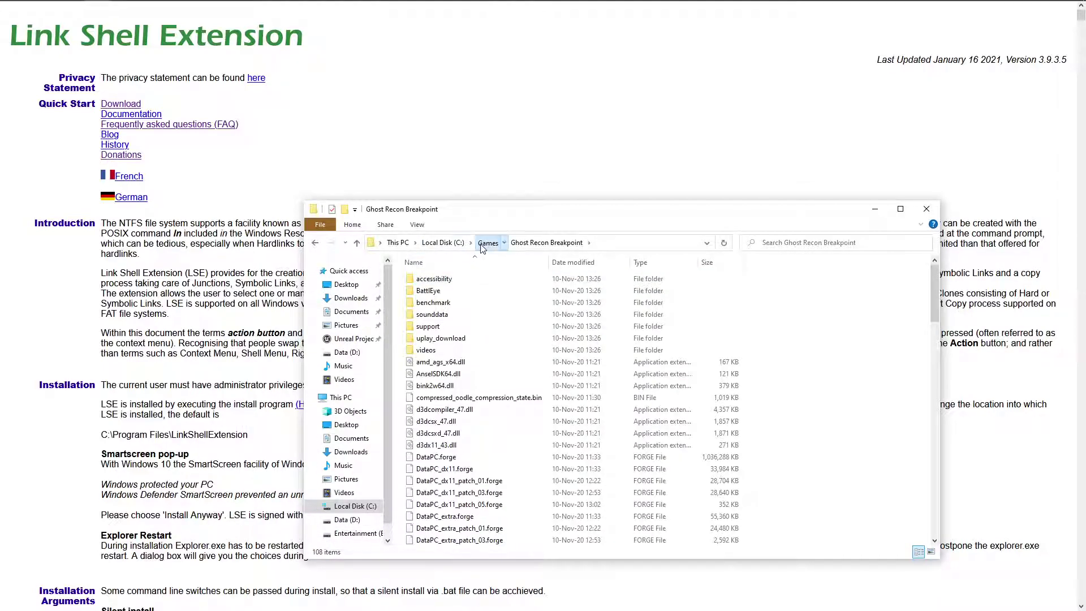
{"action": "left_click", "coordinate": [498, 242]}
{"action": "left_click", "coordinate": [452, 245]}
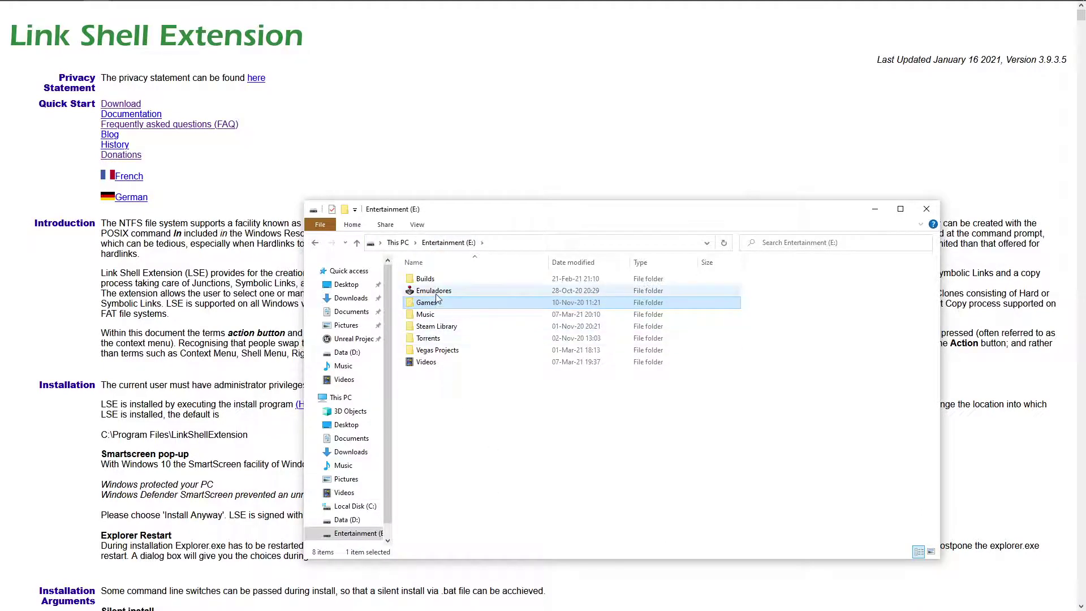
- Check the drives' free space in This PC and compare the root folders of Local Disk (C:) and Entertainment (E:)
{"action": "left_click", "coordinate": [355, 505]}
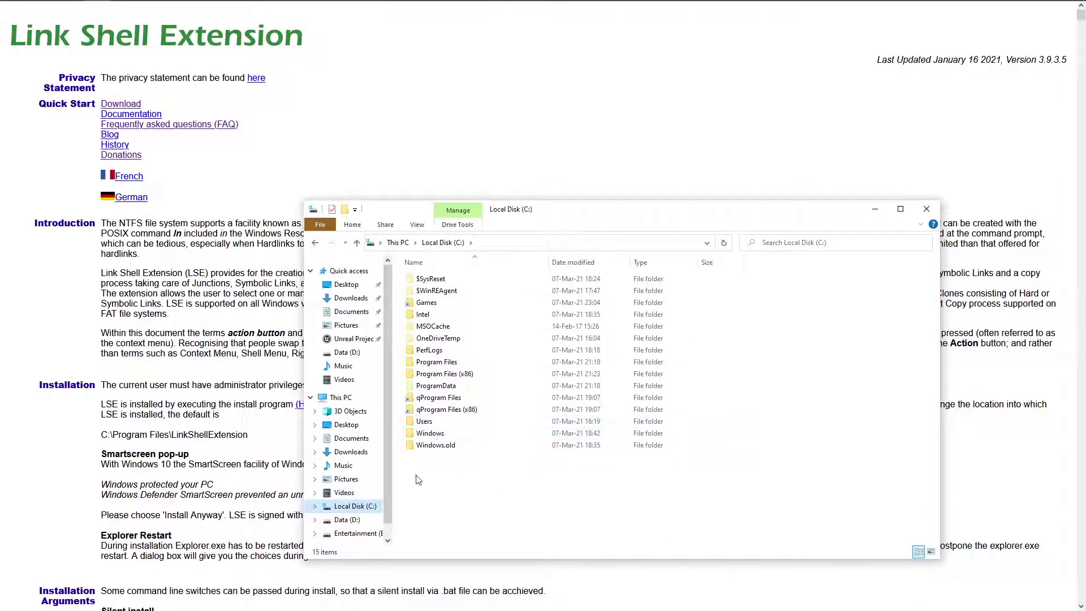
{"action": "left_click", "coordinate": [341, 397]}
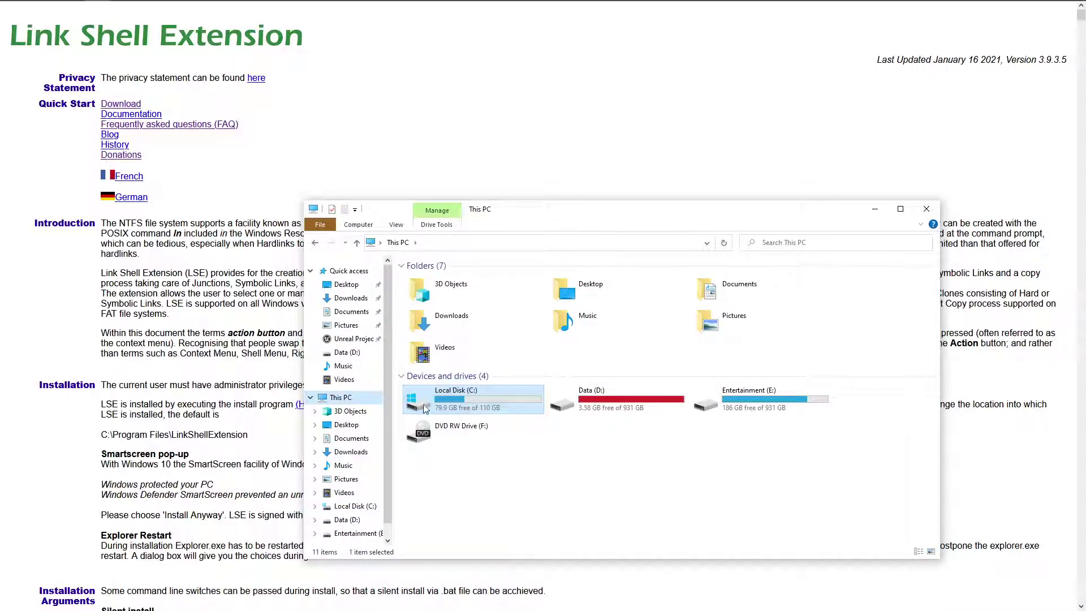
{"action": "left_click", "coordinate": [351, 401]}
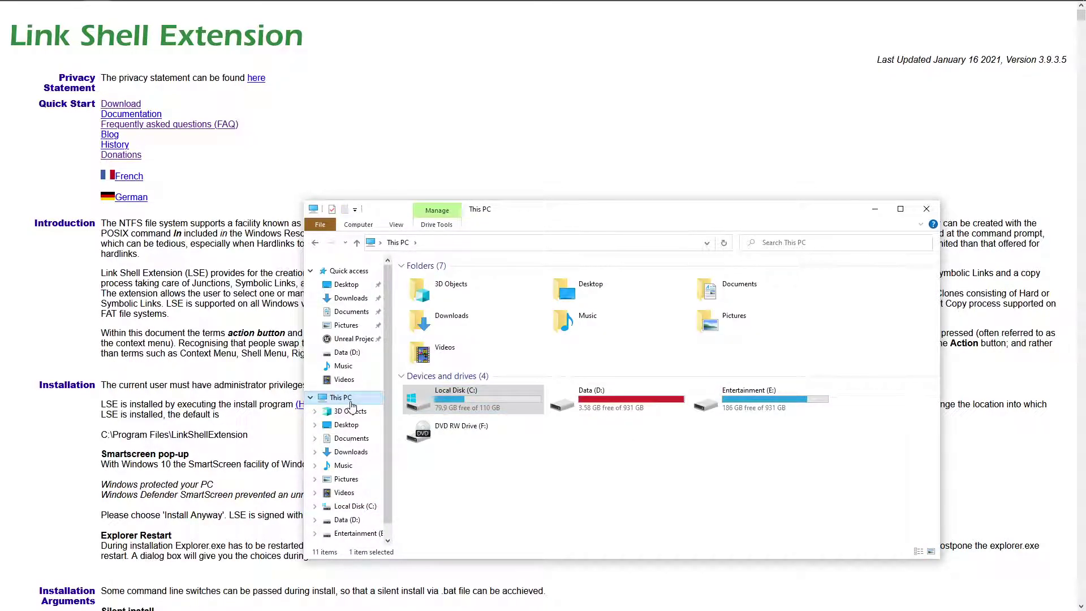
{"action": "left_click", "coordinate": [355, 506]}
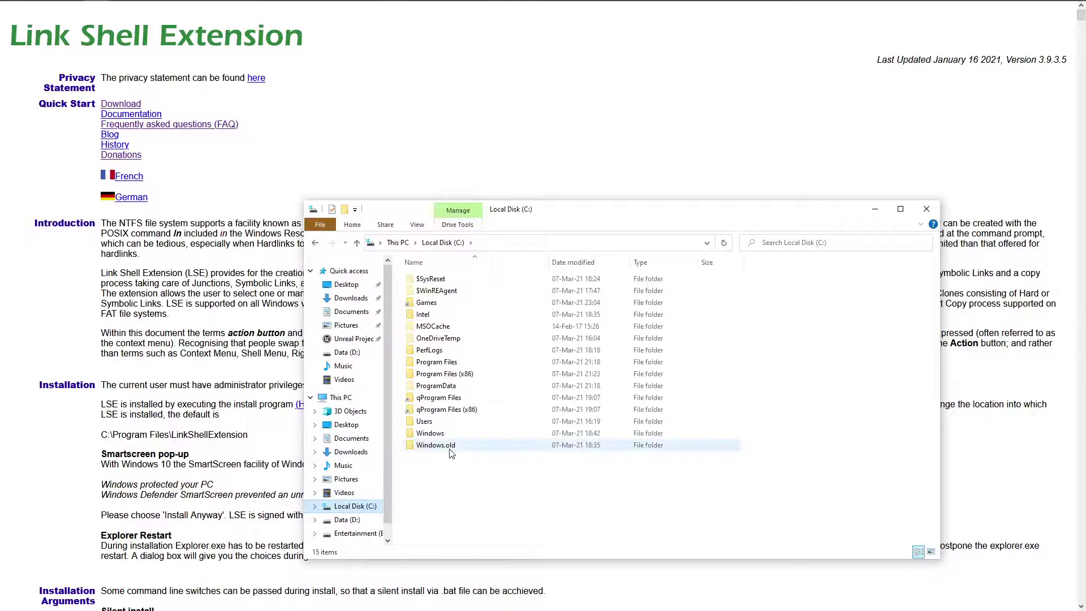
{"action": "left_click", "coordinate": [346, 519]}
{"action": "left_click", "coordinate": [355, 532]}
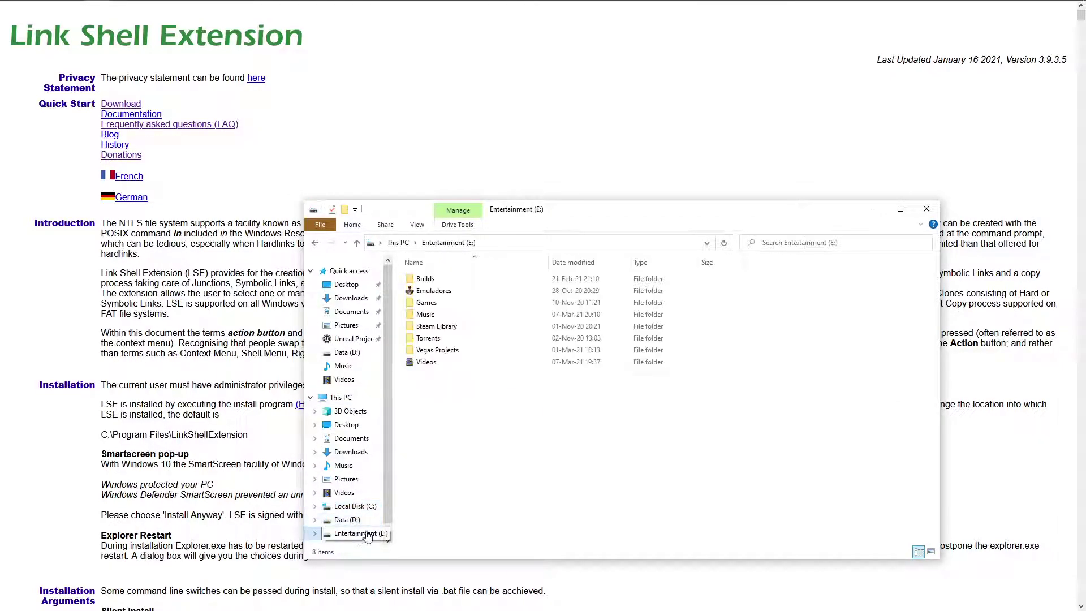
{"action": "left_click", "coordinate": [354, 506]}
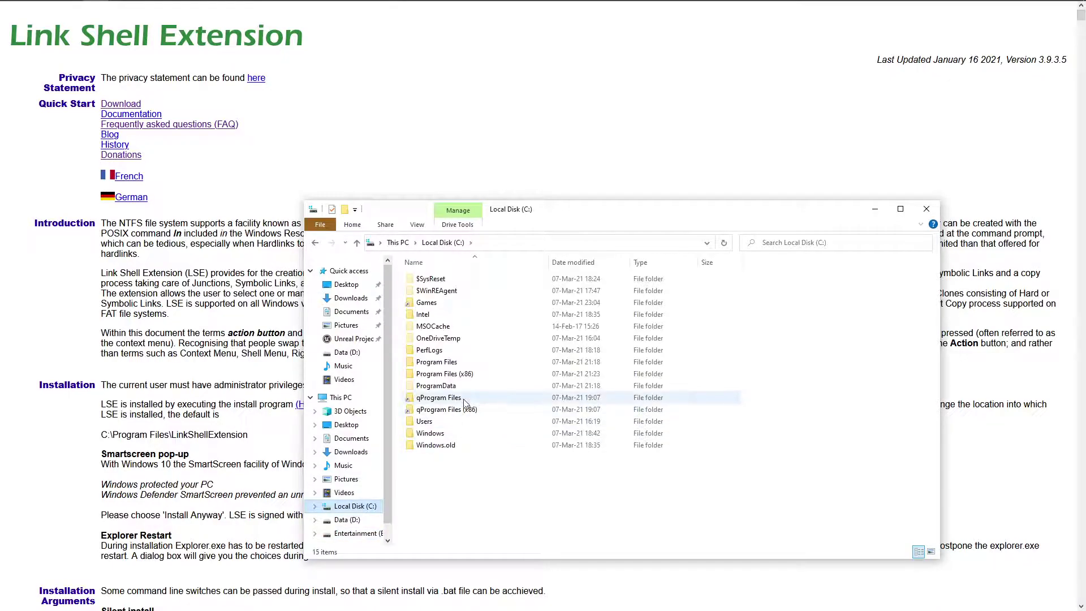
- Delete the Games link from the root of Local Disk (C:) and minimize File Explorer
{"action": "left_click", "coordinate": [448, 306]}
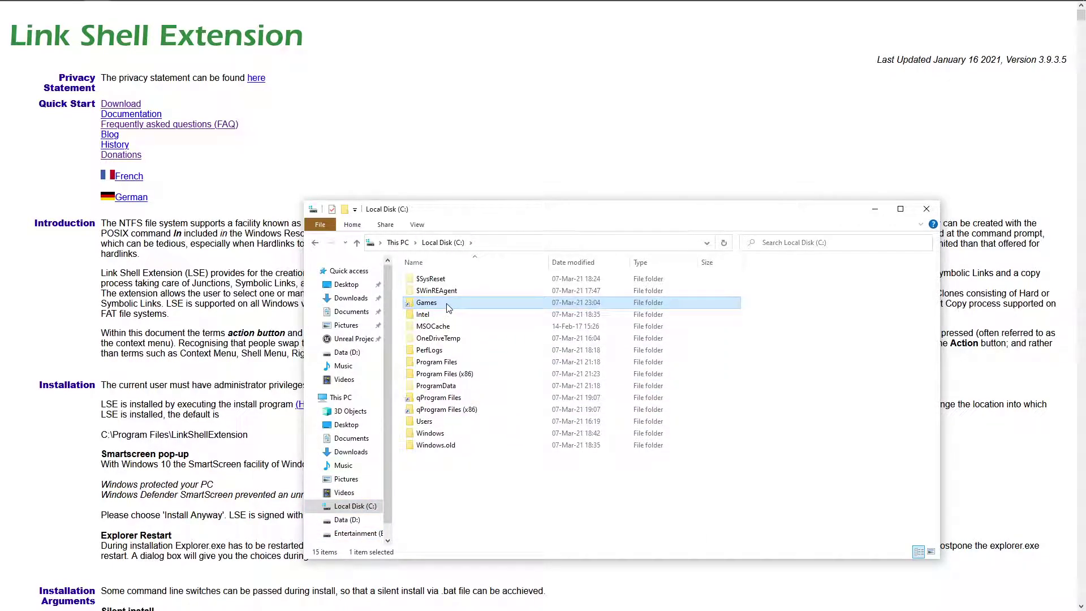
{"action": "key", "text": "Delete"}
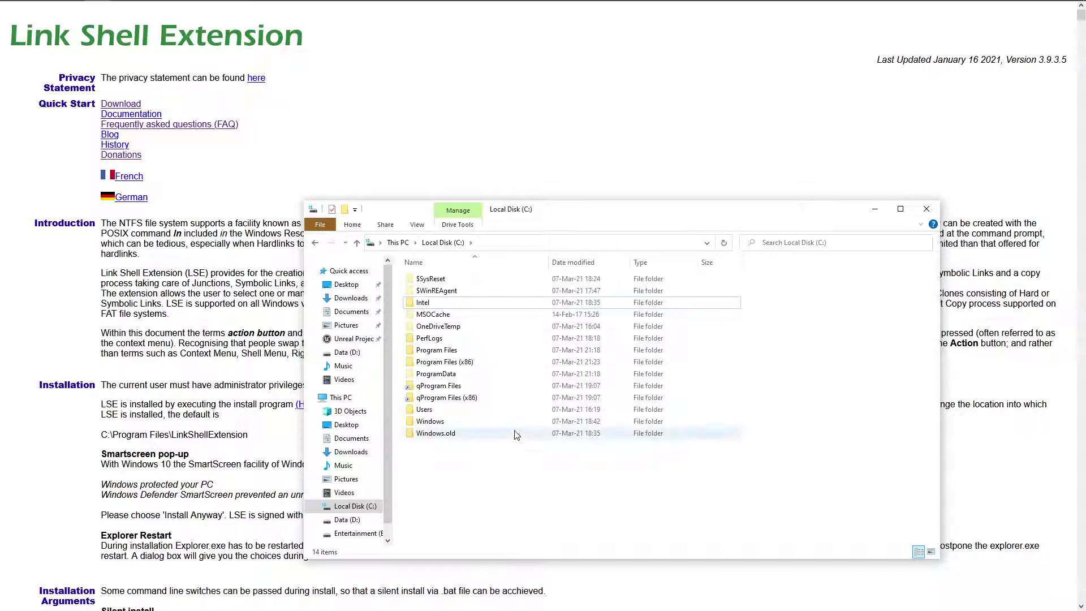
{"action": "left_click", "coordinate": [873, 211]}
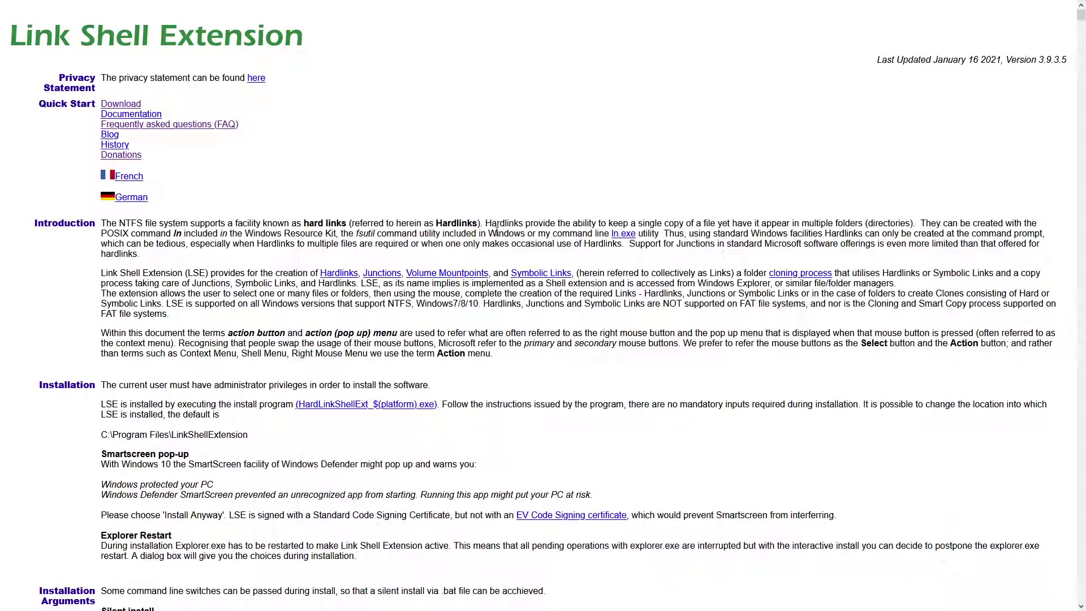
- Switch to the Epic Games Launcher setup, set its destination folder to C:\qProgram Files (x86)\ and accept it
{"action": "left_click", "coordinate": [312, 5]}
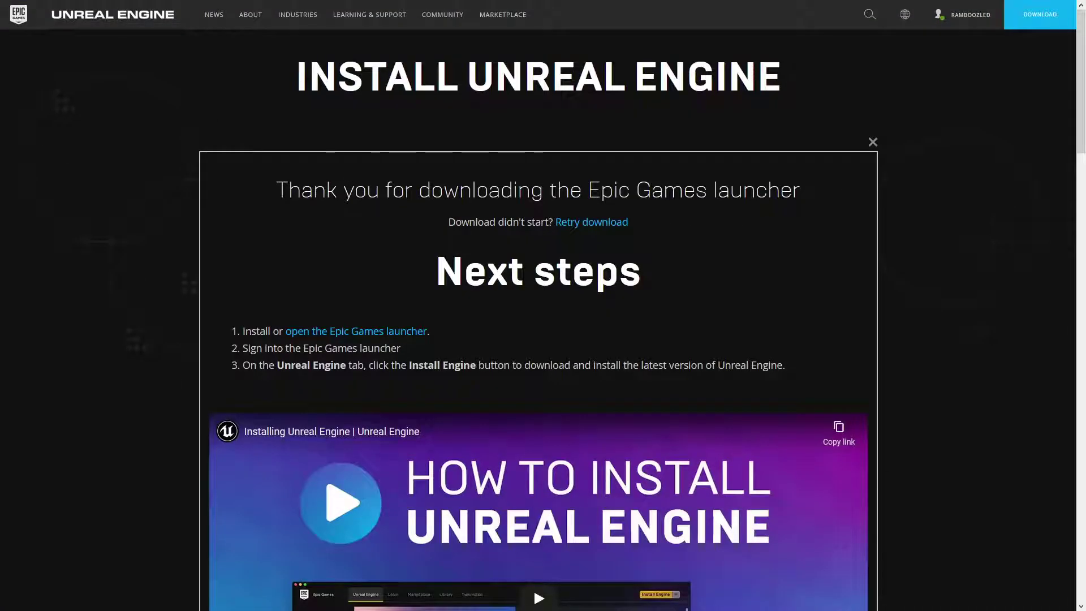
{"action": "key", "text": "alt+Tab"}
{"action": "left_click", "coordinate": [765, 209]}
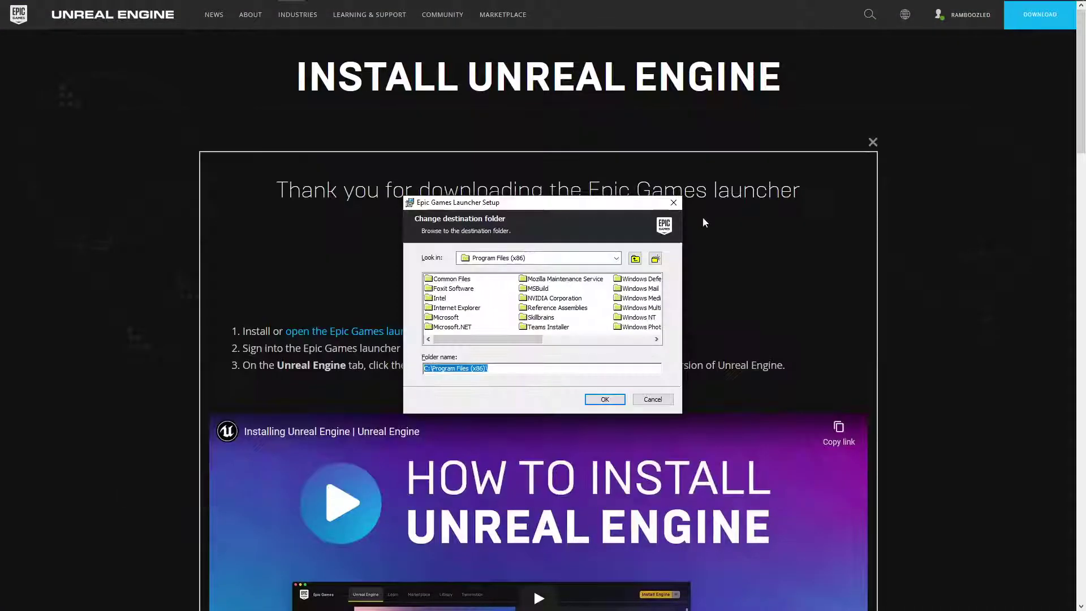
{"action": "left_click", "coordinate": [434, 369]}
{"action": "type", "text": "q"}
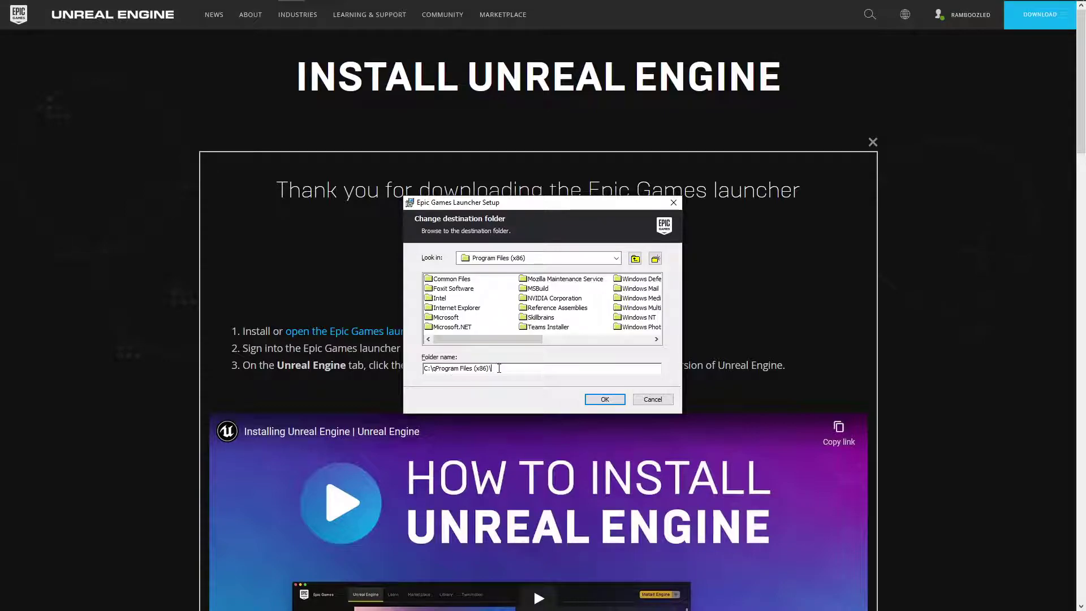
{"action": "left_click_drag", "start_coordinate": [433, 369], "coordinate": [489, 369]}
{"action": "left_click", "coordinate": [592, 402]}
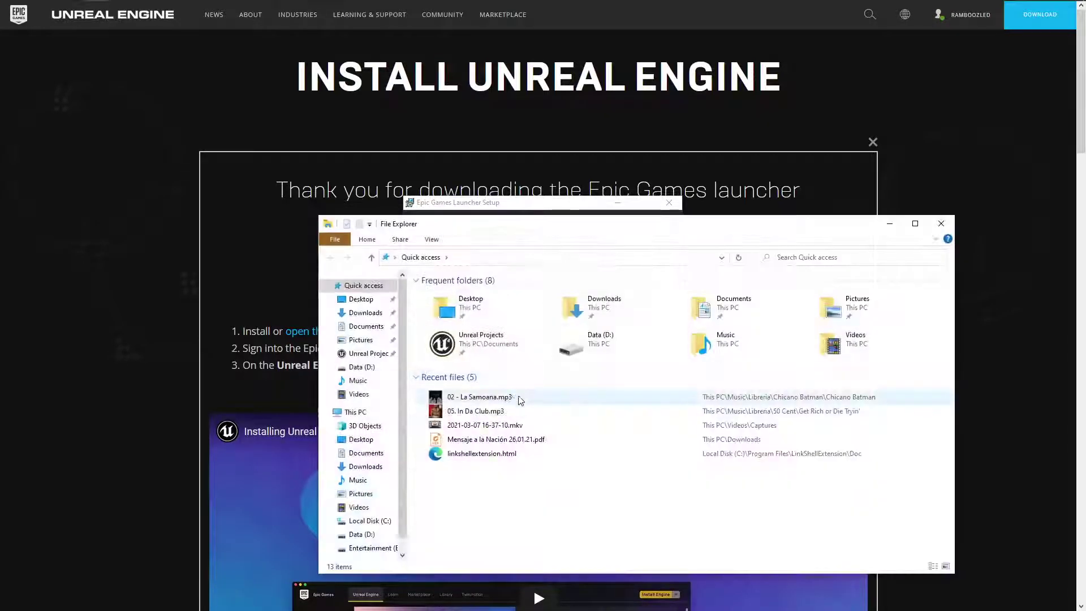
- Check the drives' free space in This PC, and bring the launcher setup's progress window back into view
{"action": "left_click", "coordinate": [355, 411]}
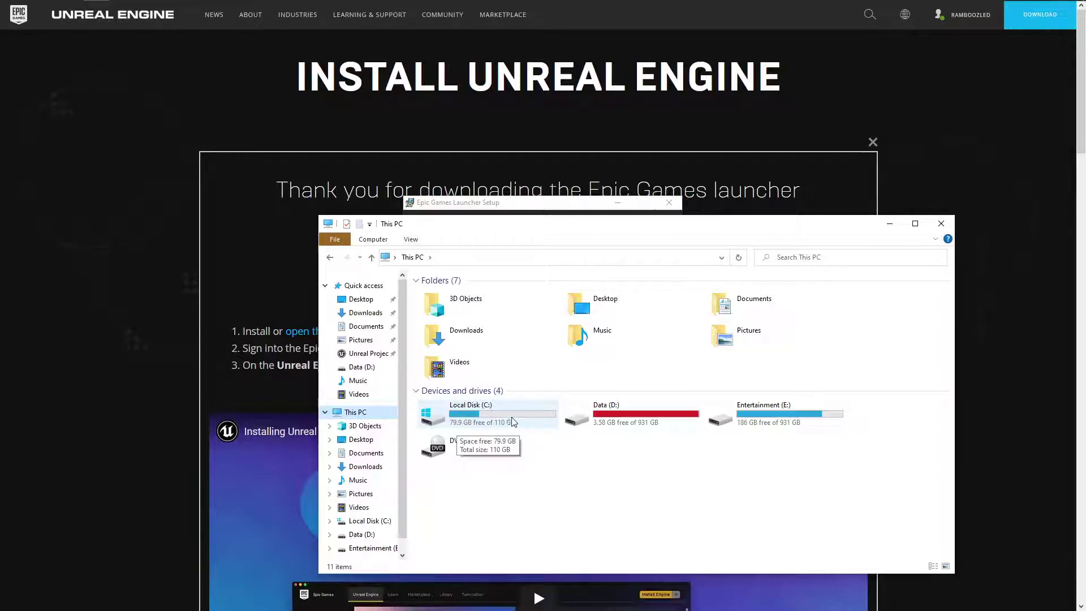
{"action": "left_click", "coordinate": [609, 427]}
{"action": "left_click_drag", "start_coordinate": [552, 231], "coordinate": [518, 281]}
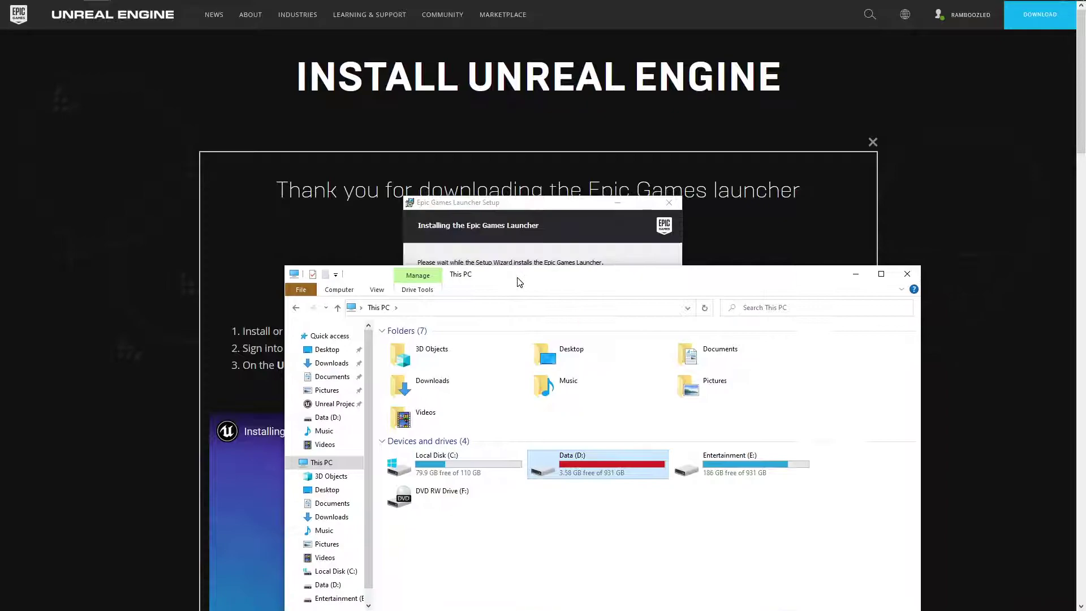
{"action": "left_click", "coordinate": [563, 228]}
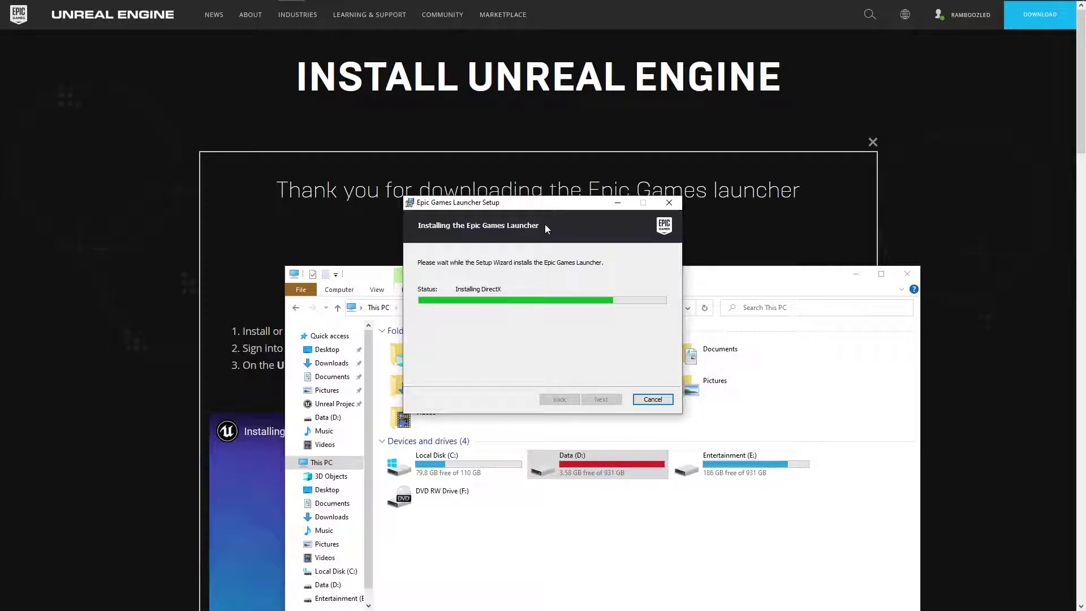
{"action": "left_click_drag", "start_coordinate": [532, 205], "coordinate": [532, 161]}
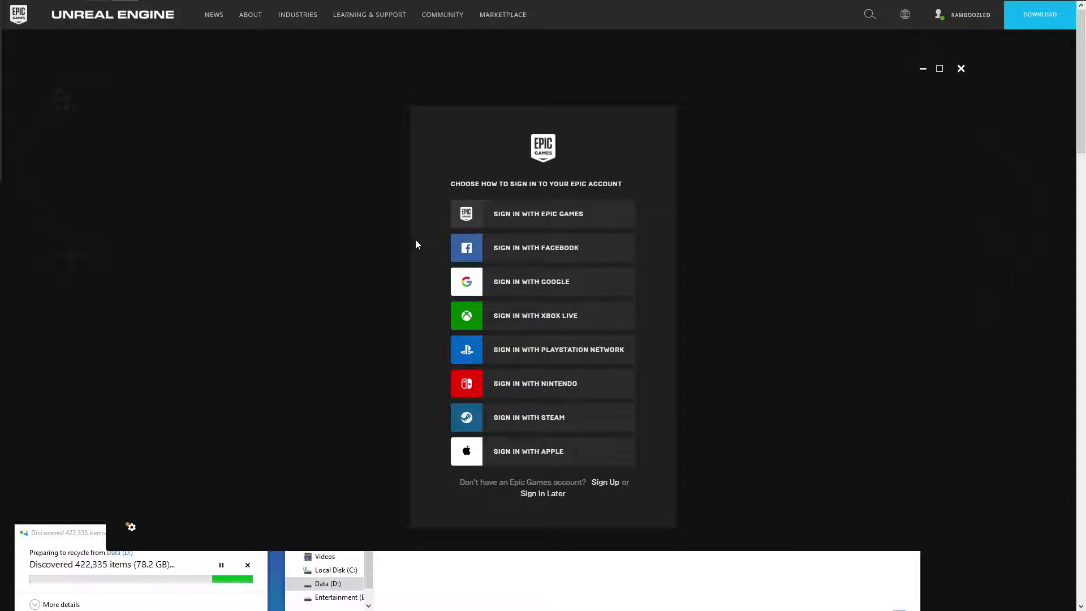
- Choose to sign in with Epic Games and complete the security check for images containing a bicycle
{"action": "left_click", "coordinate": [553, 218]}
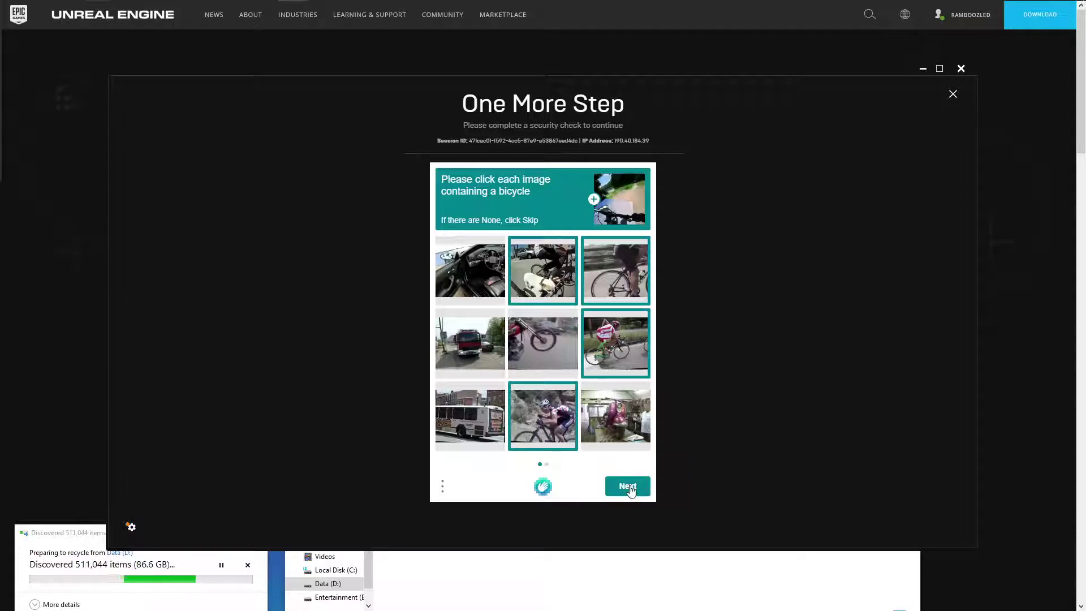
{"action": "left_click", "coordinate": [630, 487]}
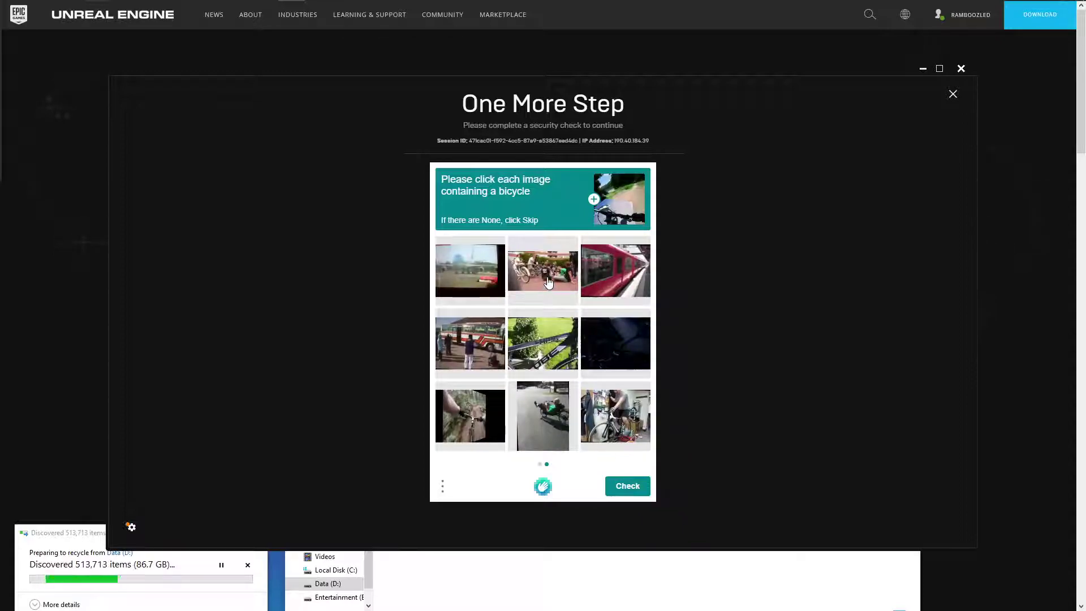
{"action": "left_click", "coordinate": [636, 410]}
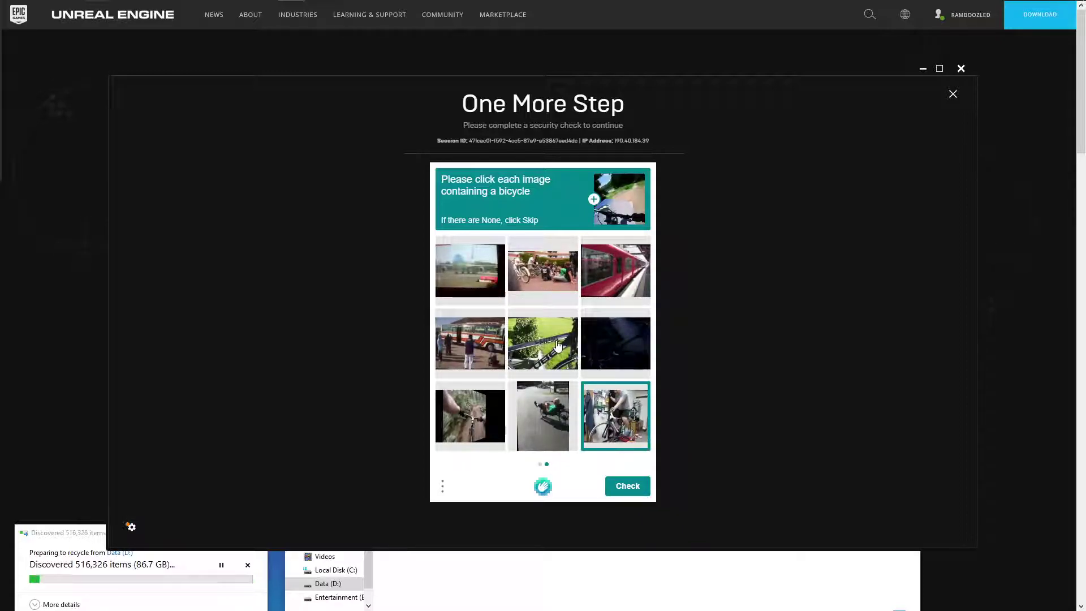
{"action": "left_click", "coordinate": [470, 415]}
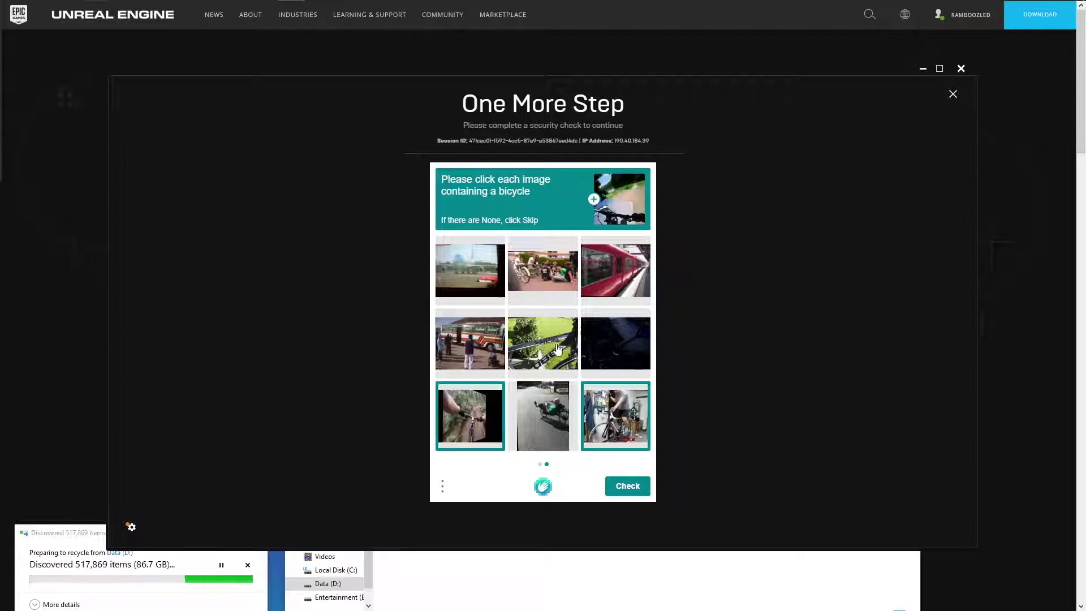
{"action": "left_click", "coordinate": [553, 347]}
{"action": "left_click", "coordinate": [544, 294]}
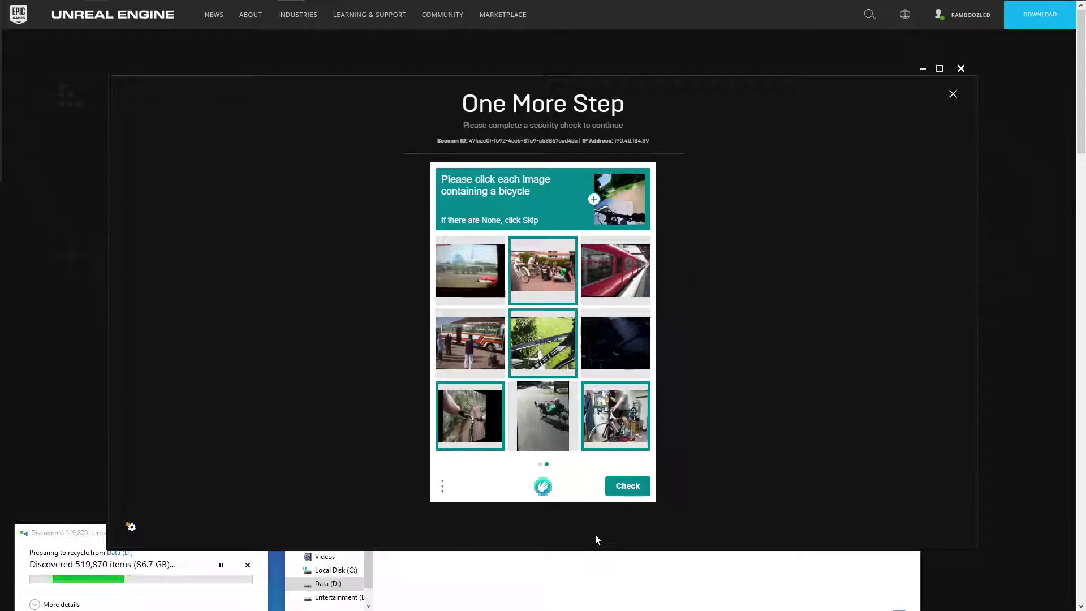
{"action": "left_click", "coordinate": [628, 489]}
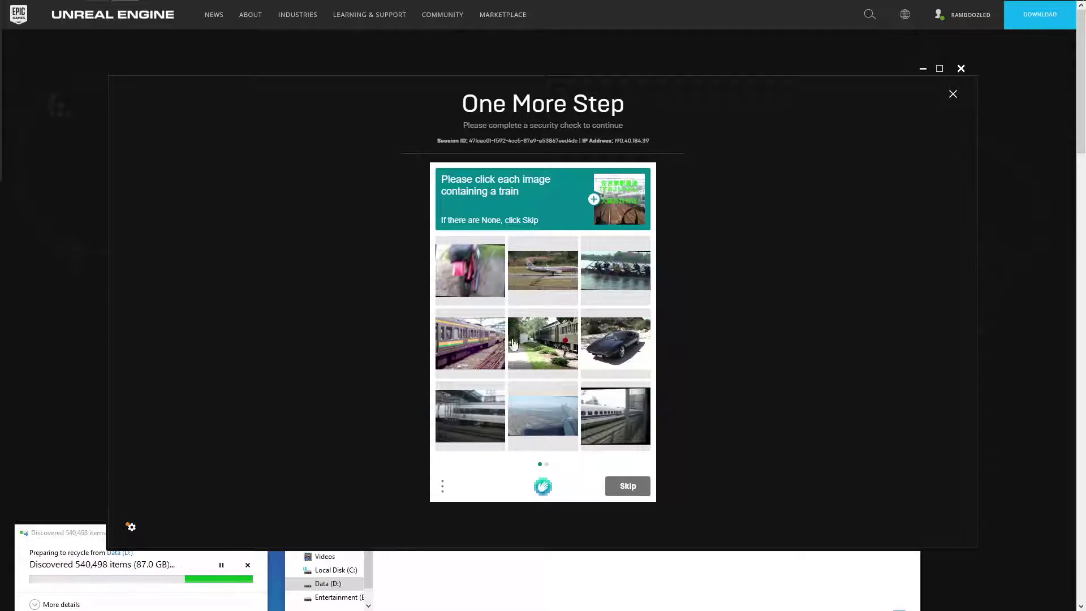
- Select the images containing a train in both rounds of the security check and submit them
{"action": "left_click", "coordinate": [484, 346]}
{"action": "left_click", "coordinate": [529, 348]}
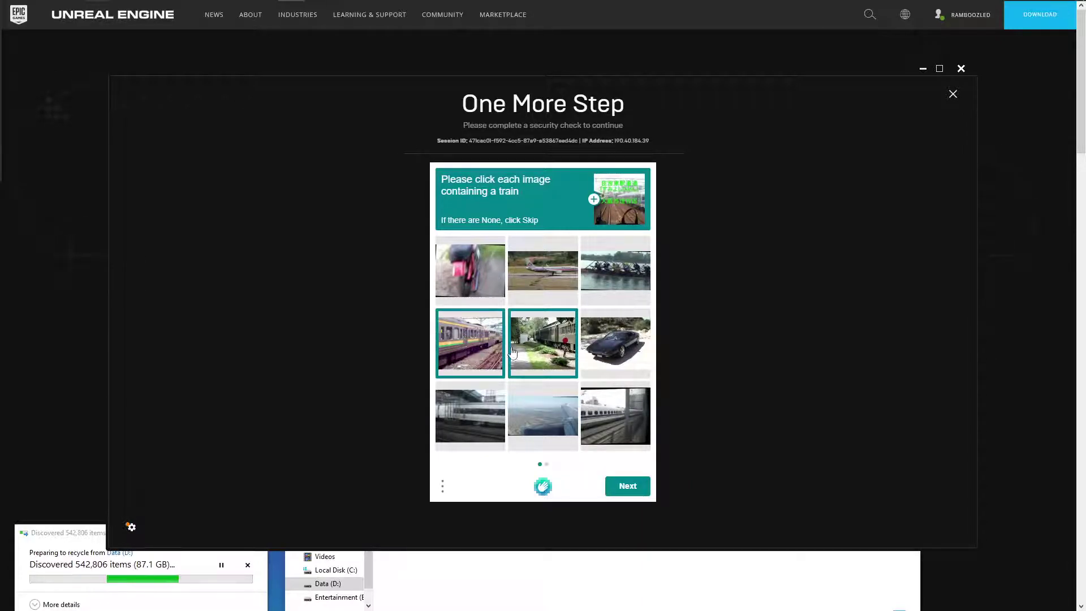
{"action": "left_click", "coordinate": [611, 433]}
{"action": "left_click", "coordinate": [498, 431]}
{"action": "left_click", "coordinate": [631, 487]}
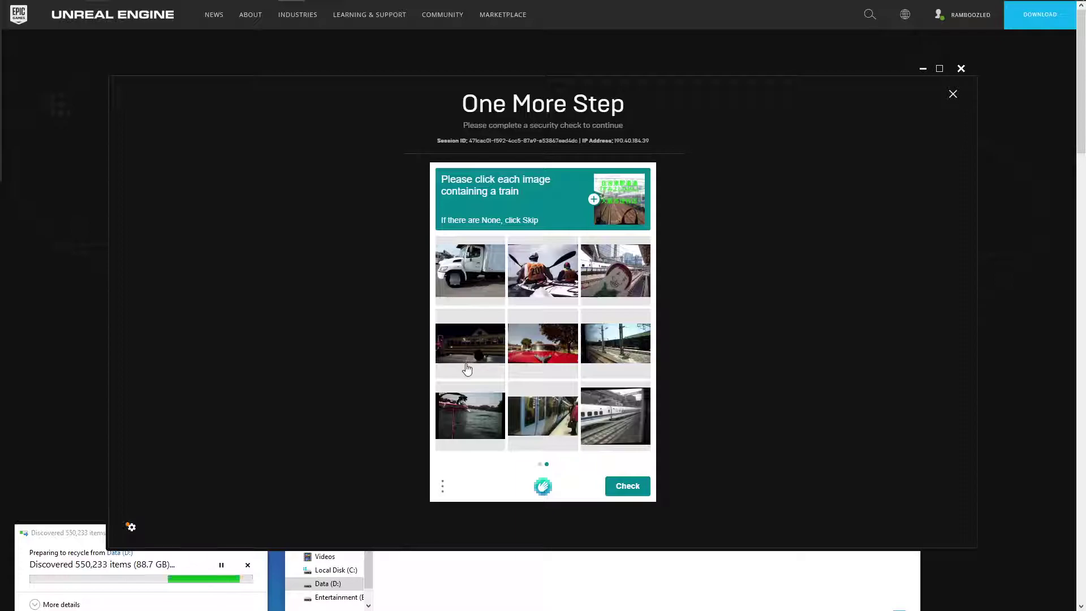
{"action": "left_click", "coordinate": [613, 418]}
{"action": "left_click", "coordinate": [542, 431]}
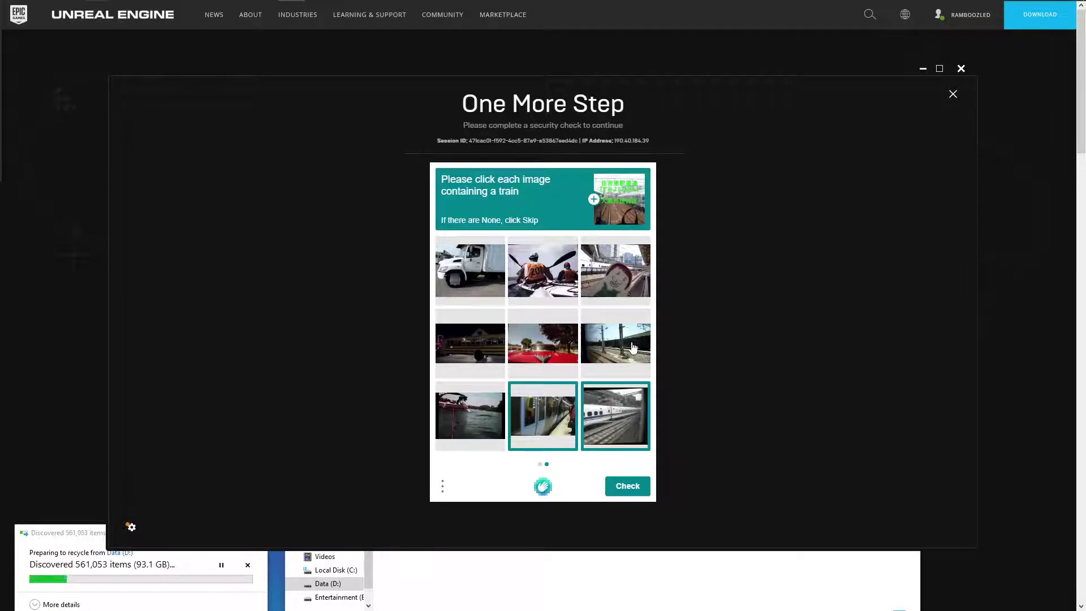
{"action": "left_click", "coordinate": [614, 351]}
{"action": "left_click", "coordinate": [622, 277]}
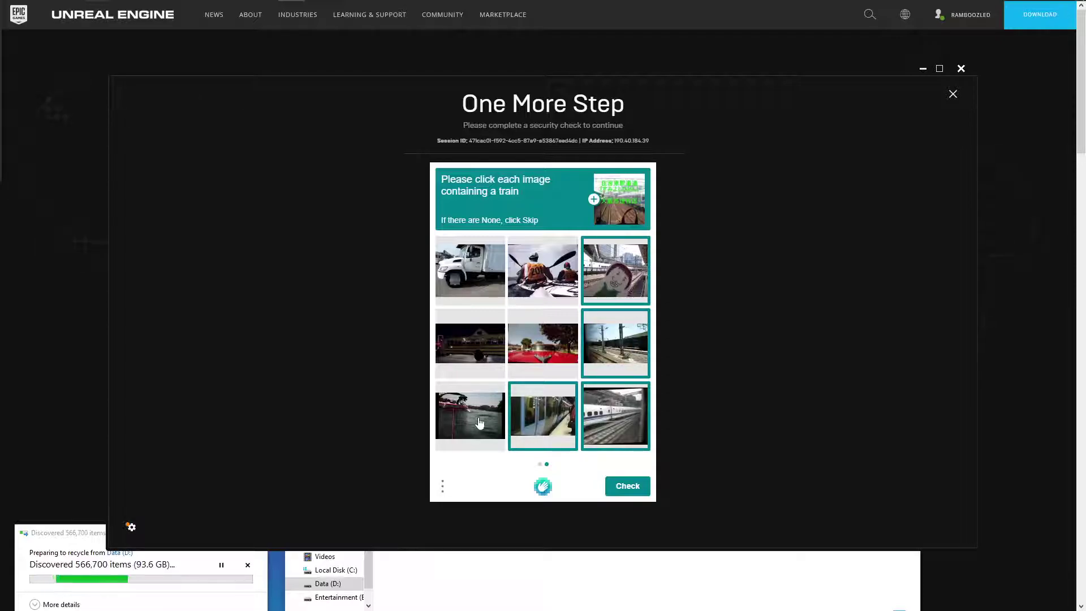
{"action": "left_click", "coordinate": [641, 489]}
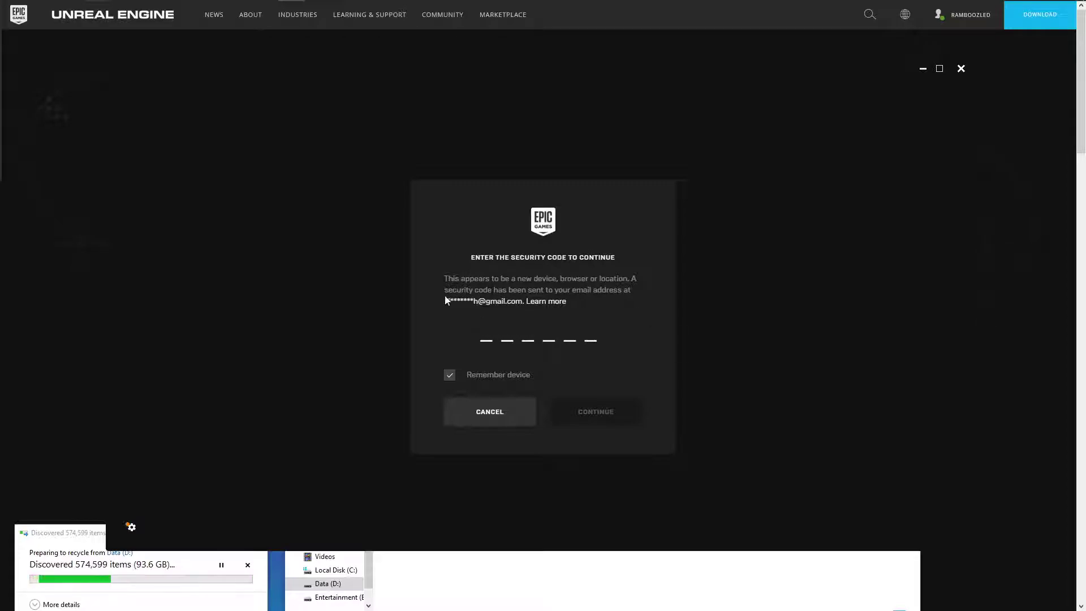
- Paste the emailed security code to finish signing in, and dismiss the Wargame: Red Dragon and Fortnite notifications
{"action": "key", "text": "ctrl+v"}
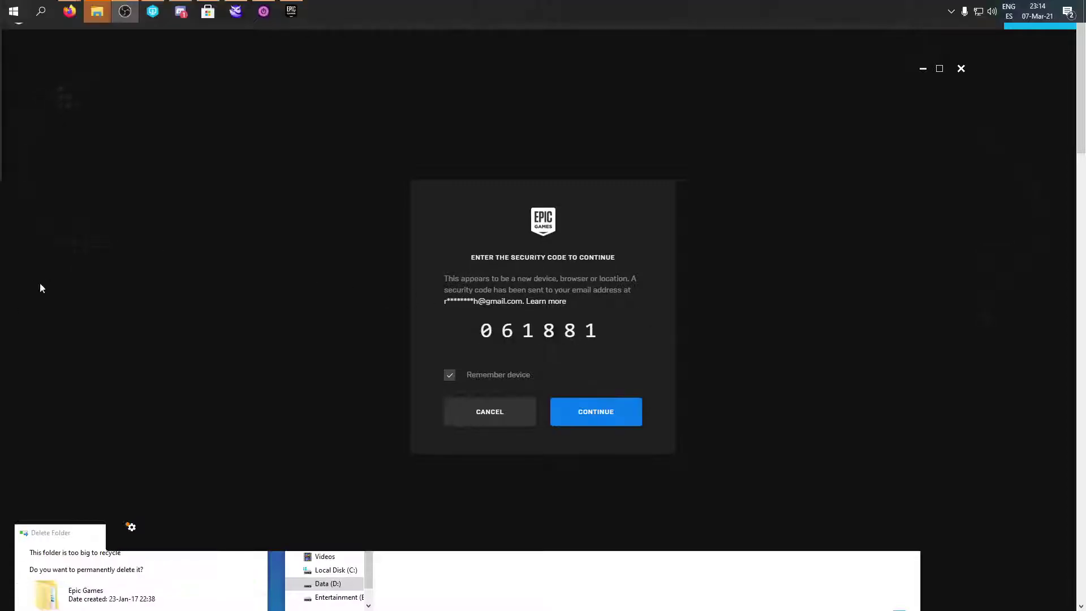
{"action": "left_click", "coordinate": [608, 413]}
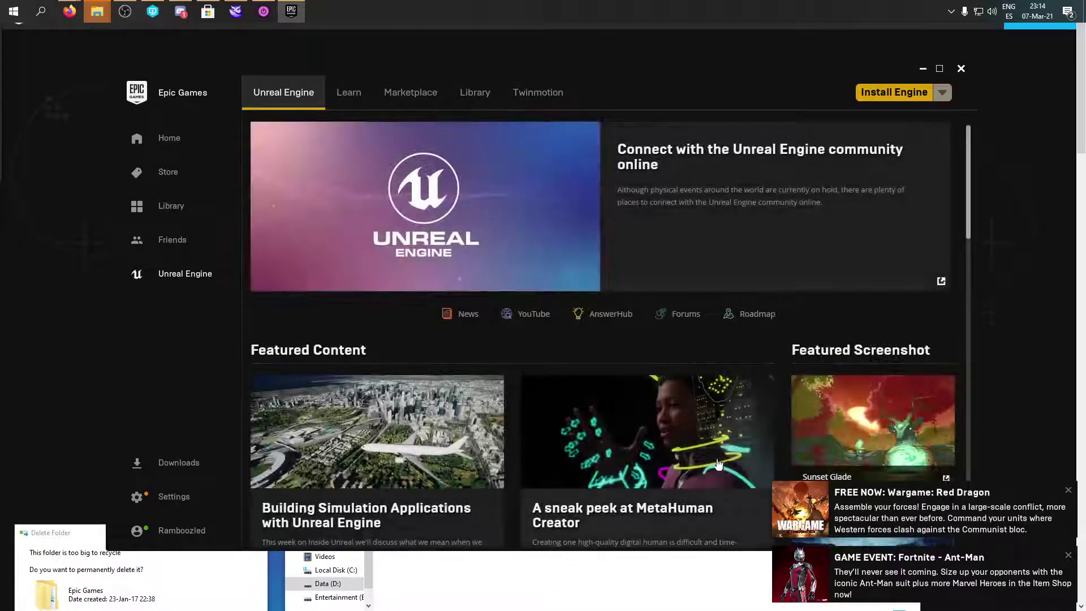
{"action": "left_click", "coordinate": [1068, 491]}
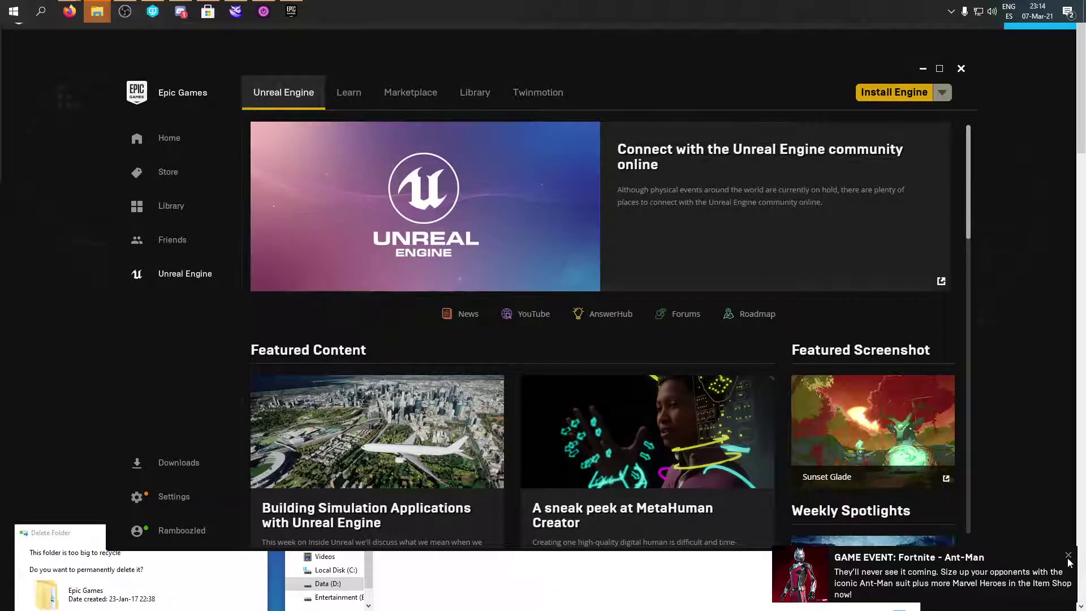
{"action": "left_click", "coordinate": [1068, 556]}
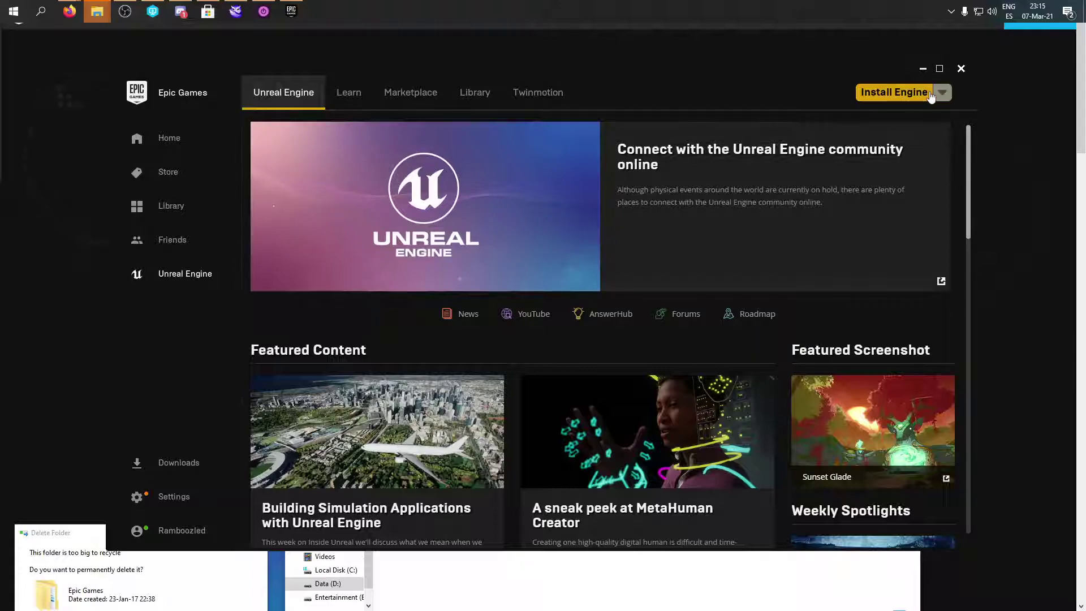
- Add an engine version slot in the Unreal Engine library and set it to 4.25.4
{"action": "left_click", "coordinate": [478, 95]}
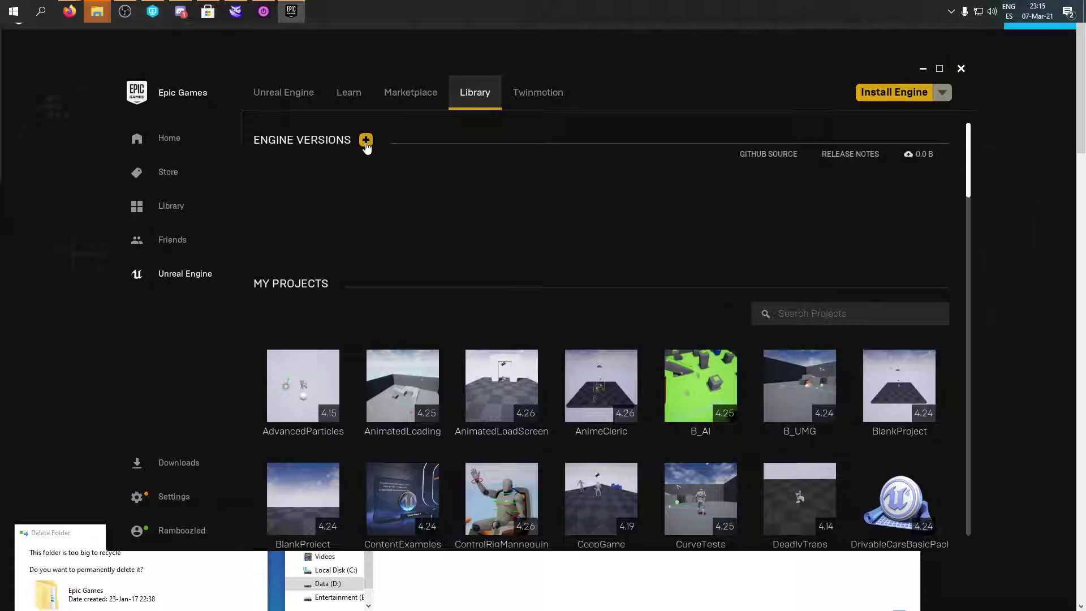
{"action": "left_click", "coordinate": [366, 142]}
{"action": "left_click", "coordinate": [367, 184]}
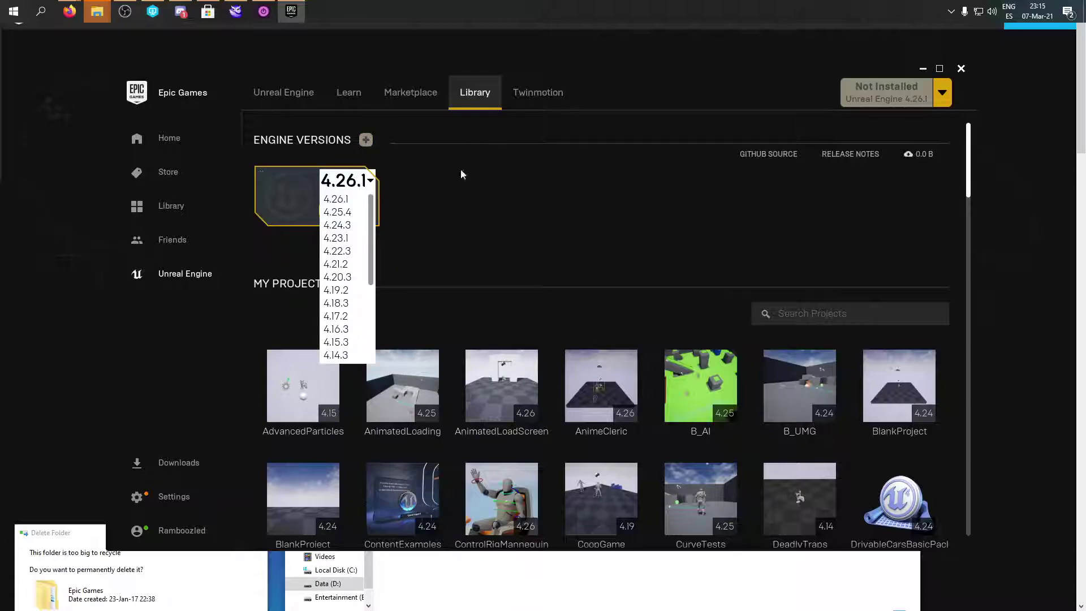
{"action": "left_click", "coordinate": [338, 212]}
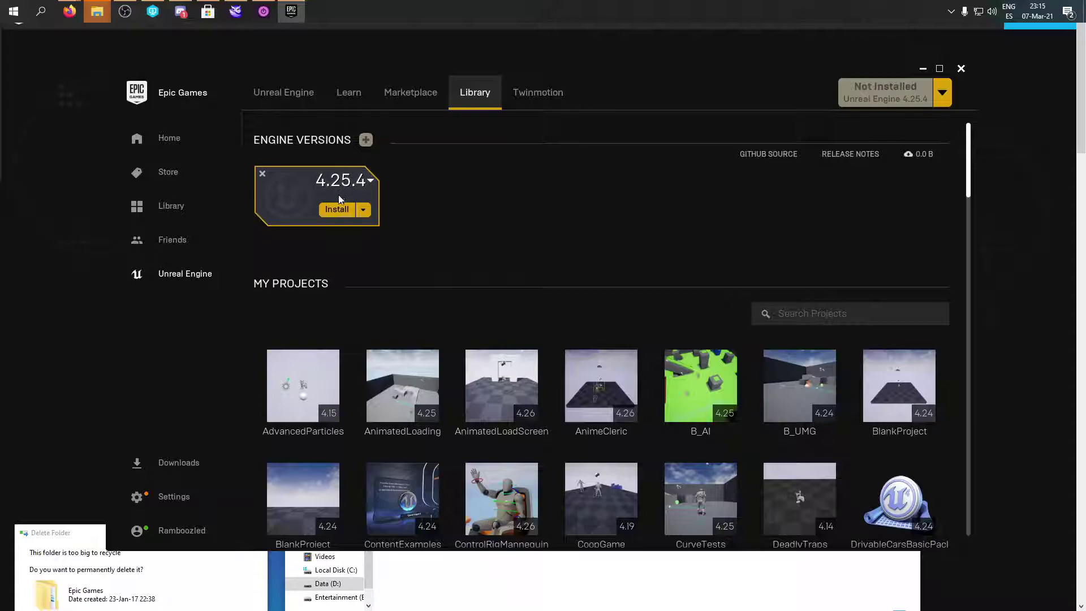
- Change the engine slot's version to 4.26.1 and set it as the current engine
{"action": "left_click", "coordinate": [365, 179]}
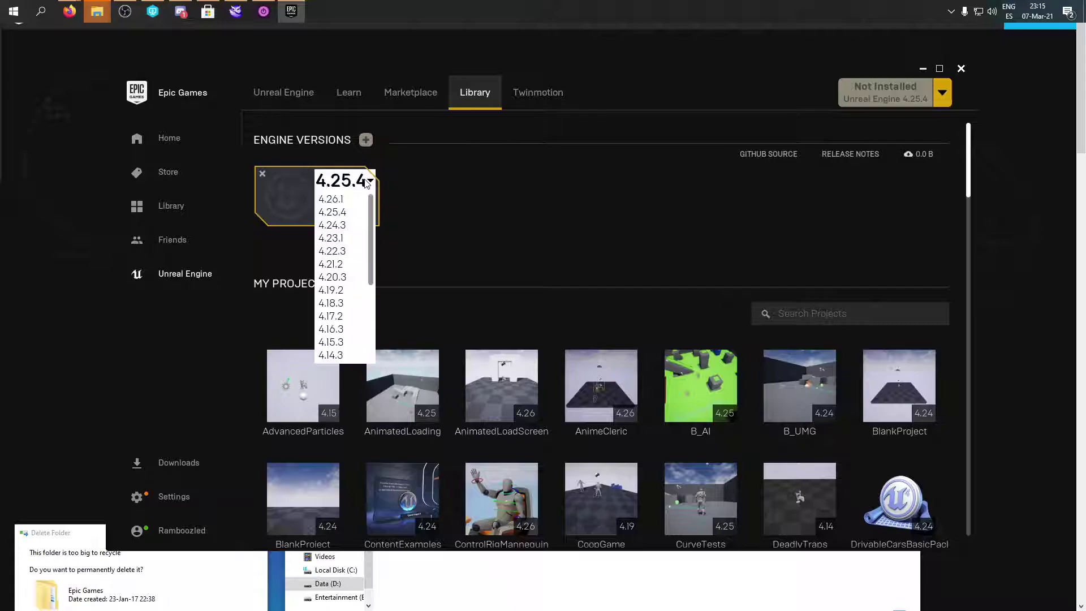
{"action": "left_click", "coordinate": [462, 205]}
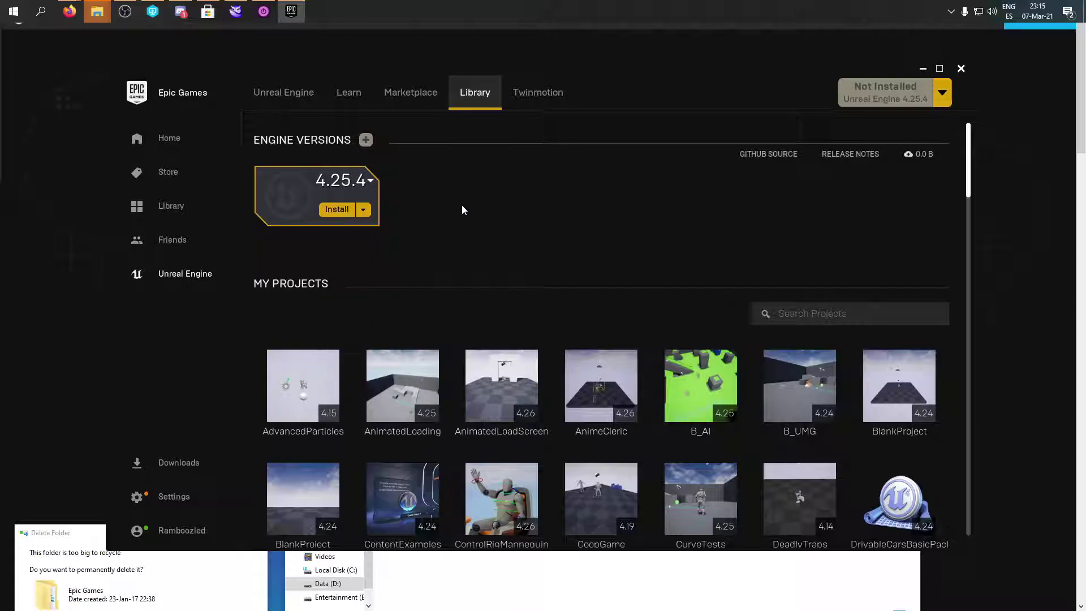
{"action": "left_click", "coordinate": [354, 182]}
{"action": "left_click", "coordinate": [356, 197]}
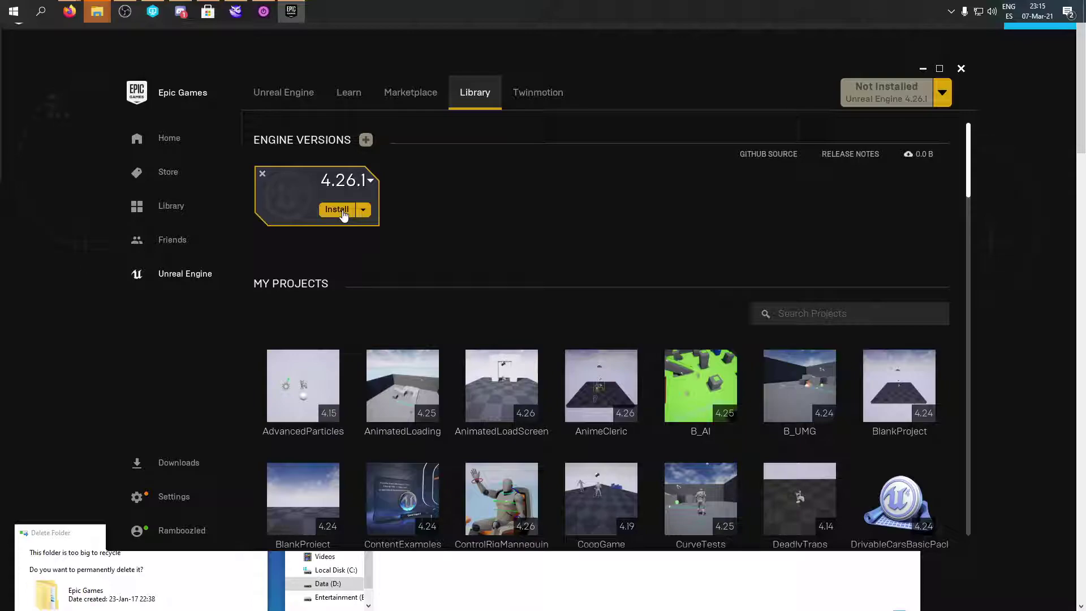
{"action": "left_click", "coordinate": [363, 212]}
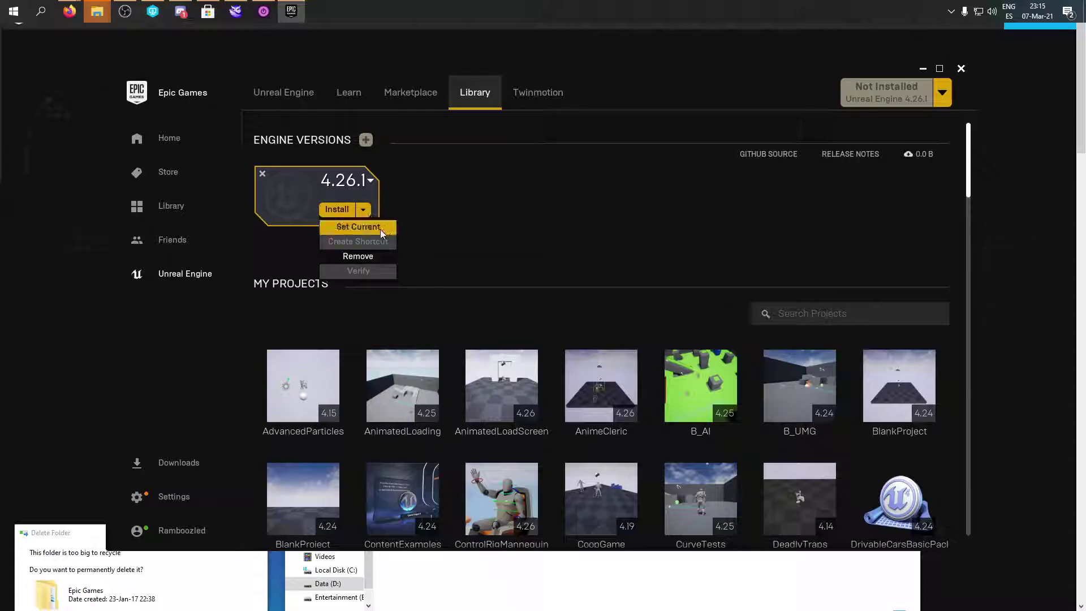
{"action": "left_click", "coordinate": [380, 229]}
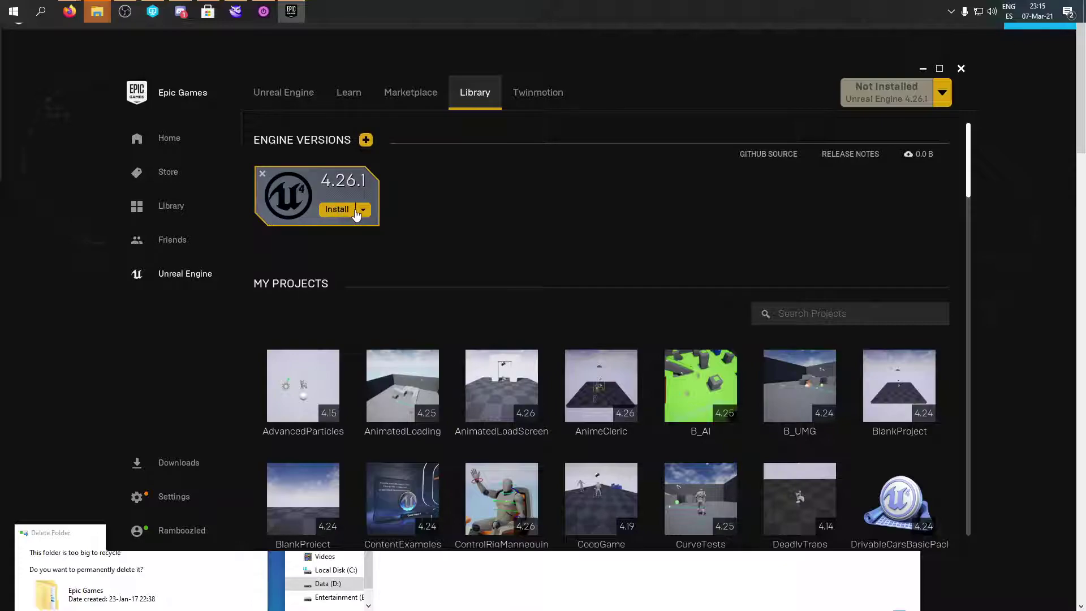
- Start the Unreal Engine 4.26.1 installation setup and set the install folder to C:\qProgram Files\Epic Games
{"action": "left_click", "coordinate": [338, 210]}
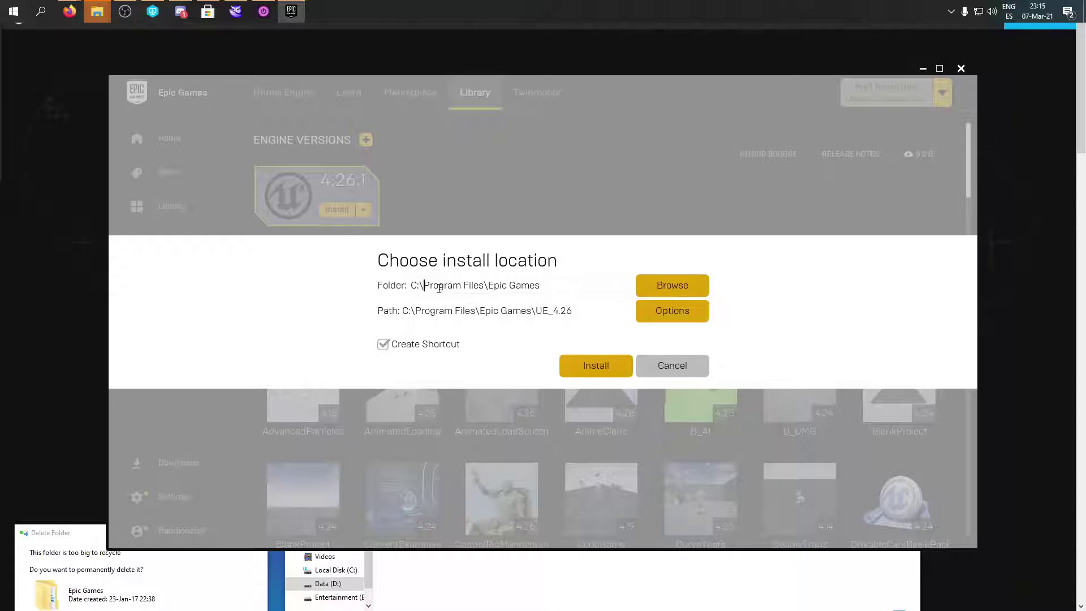
{"action": "type", "text": "q"}
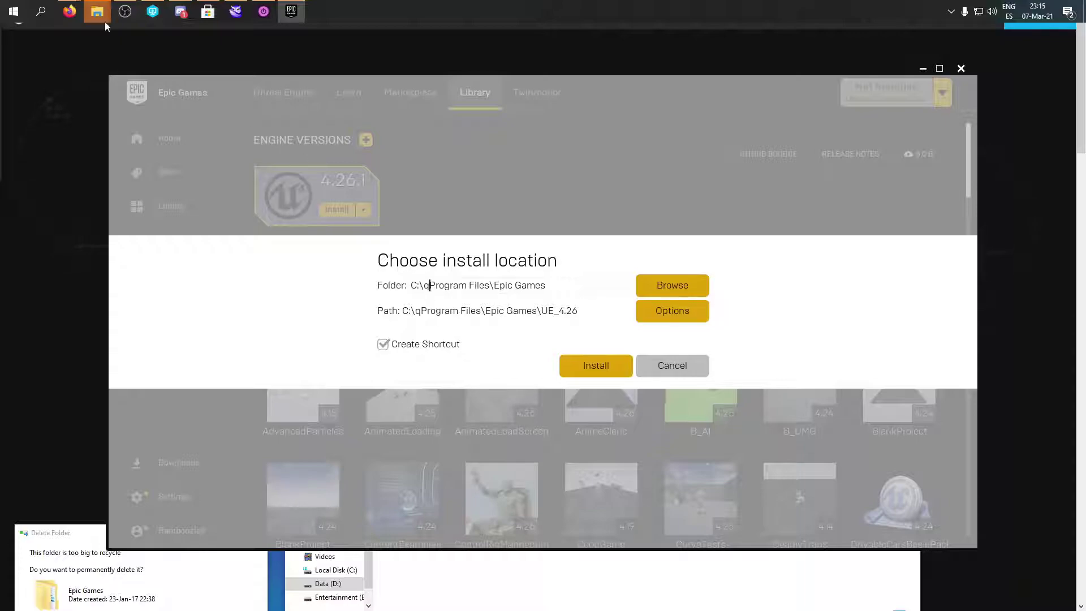
- Confirm permanent deletion of the old Epic Games folder, move its progress window aside, and return to the install dialog
{"action": "left_click", "coordinate": [677, 72]}
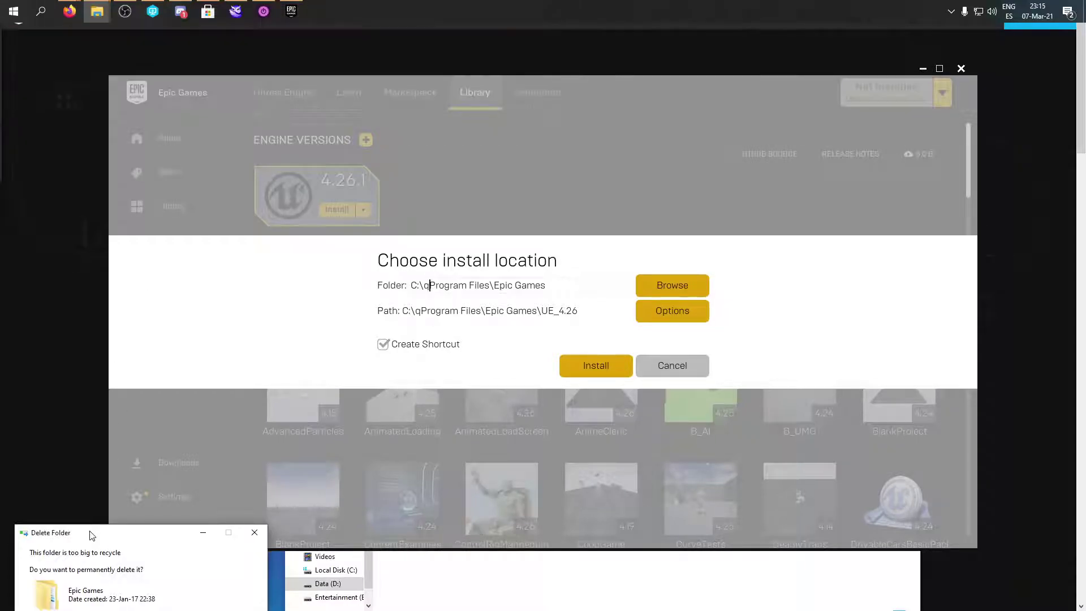
{"action": "left_click_drag", "start_coordinate": [51, 532], "coordinate": [68, 352]}
{"action": "left_click", "coordinate": [184, 446]}
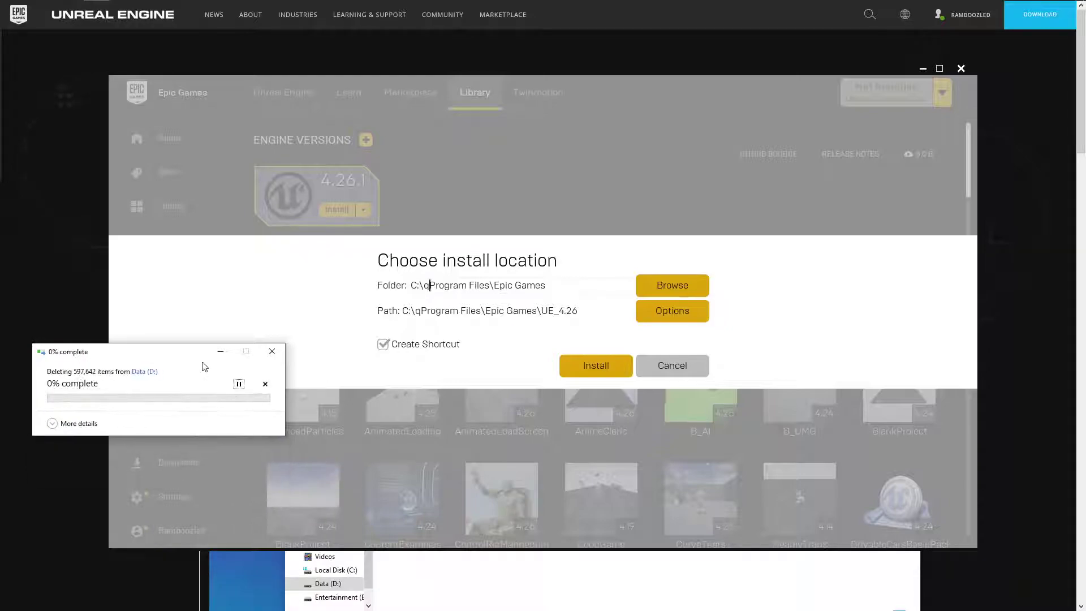
{"action": "left_click_drag", "start_coordinate": [189, 356], "coordinate": [186, 547]}
{"action": "left_click", "coordinate": [522, 353]}
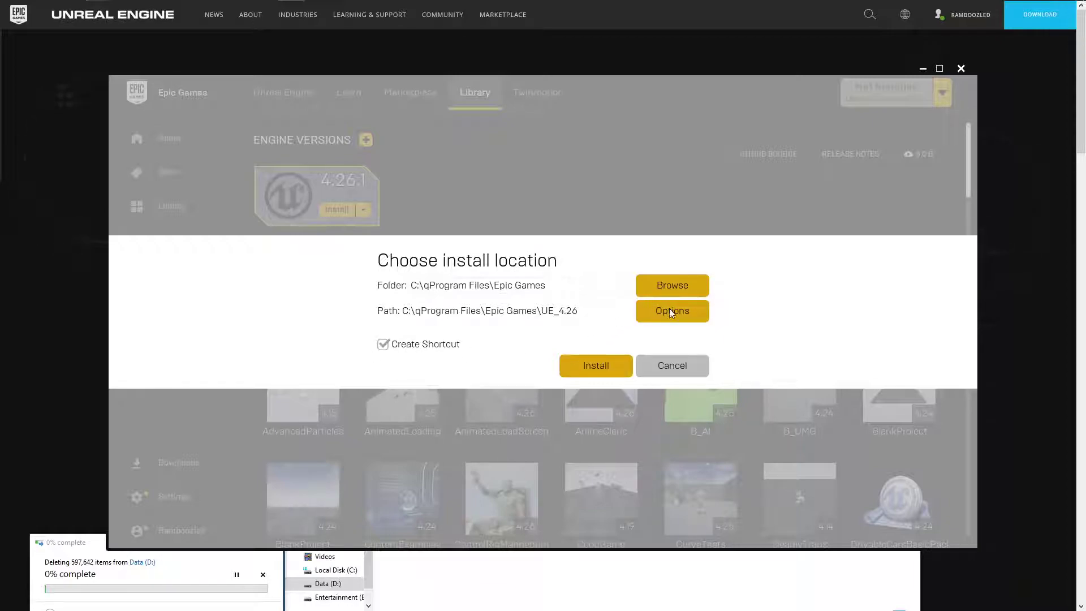
- Try to install Unreal Engine 4.26.1 in the chosen folder and check its progress among the download tasks
{"action": "left_click", "coordinate": [588, 365]}
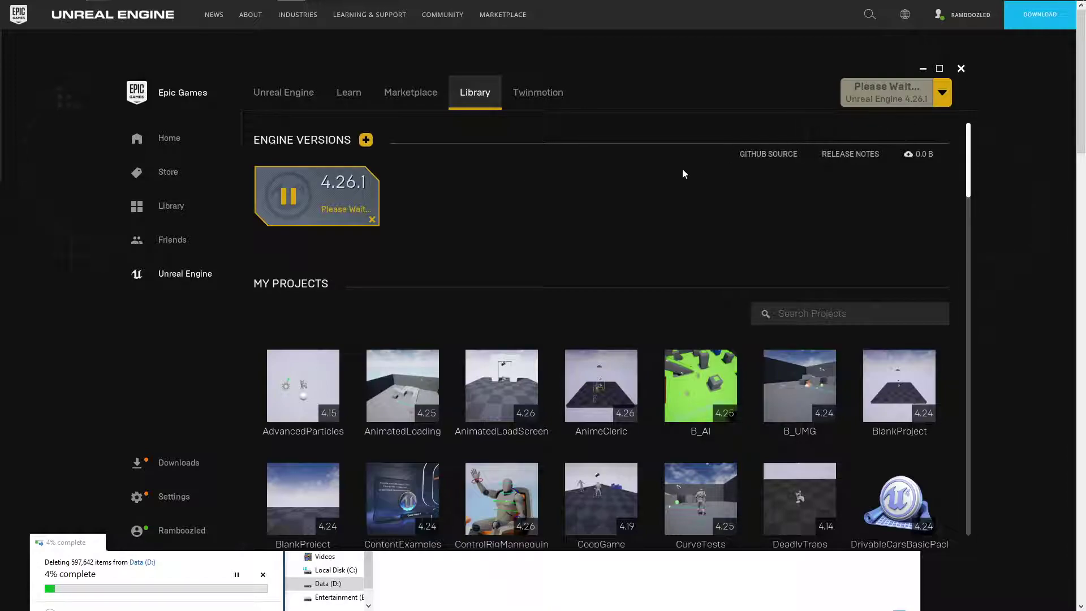
{"action": "left_click", "coordinate": [179, 463]}
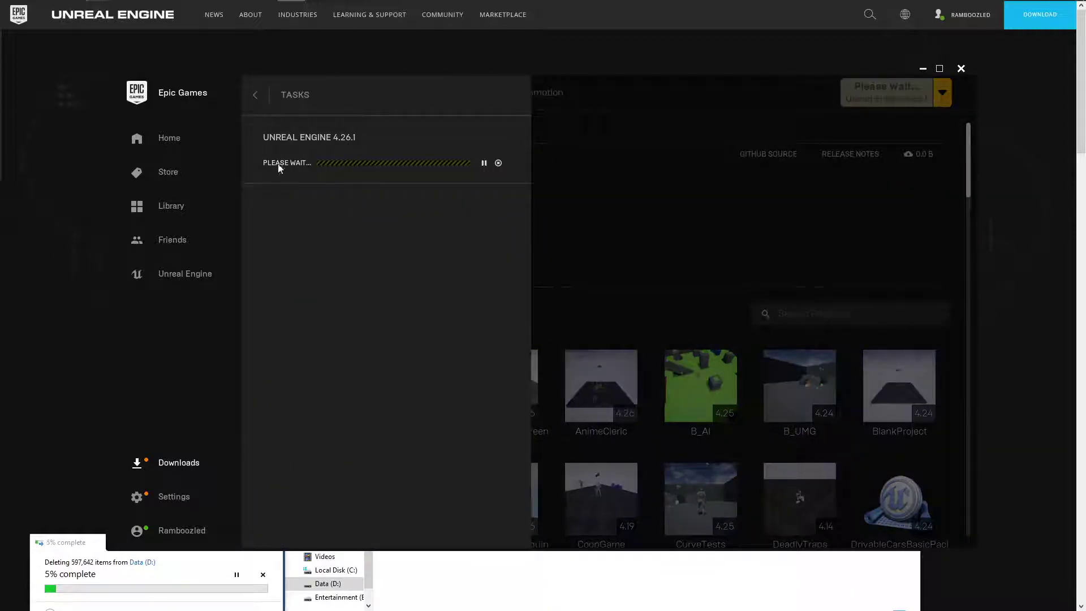
{"action": "left_click", "coordinate": [618, 251]}
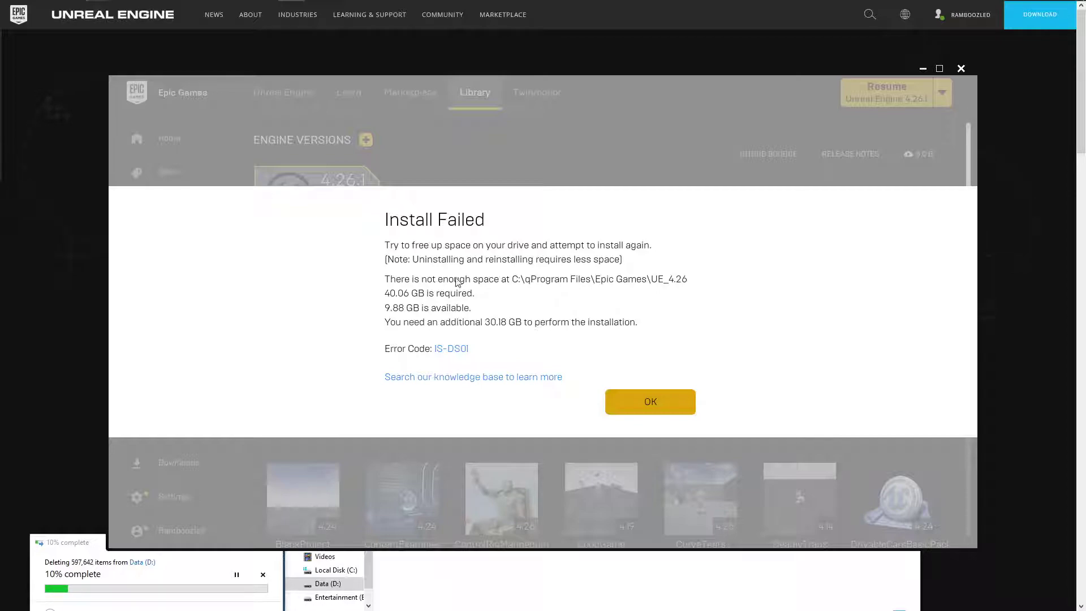
{"action": "left_click", "coordinate": [119, 542]}
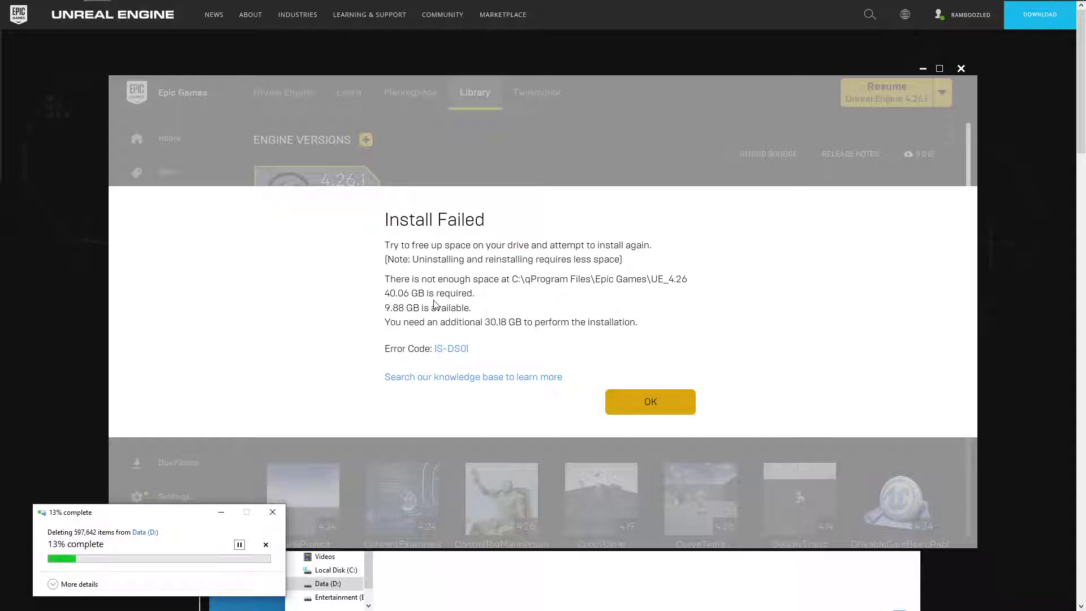
{"action": "left_click", "coordinate": [669, 402]}
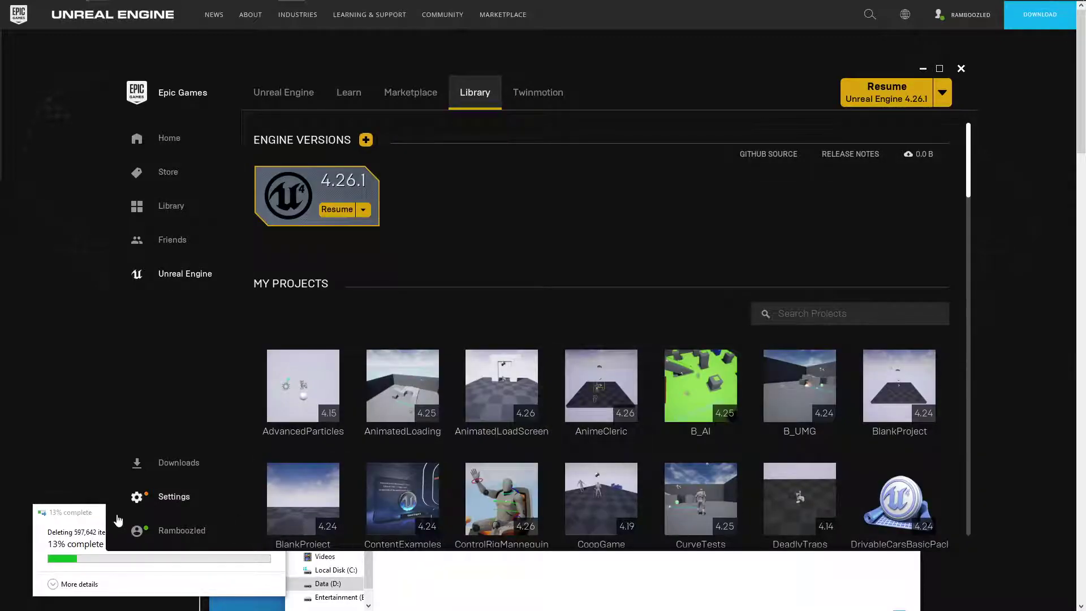
{"action": "left_click", "coordinate": [127, 552]}
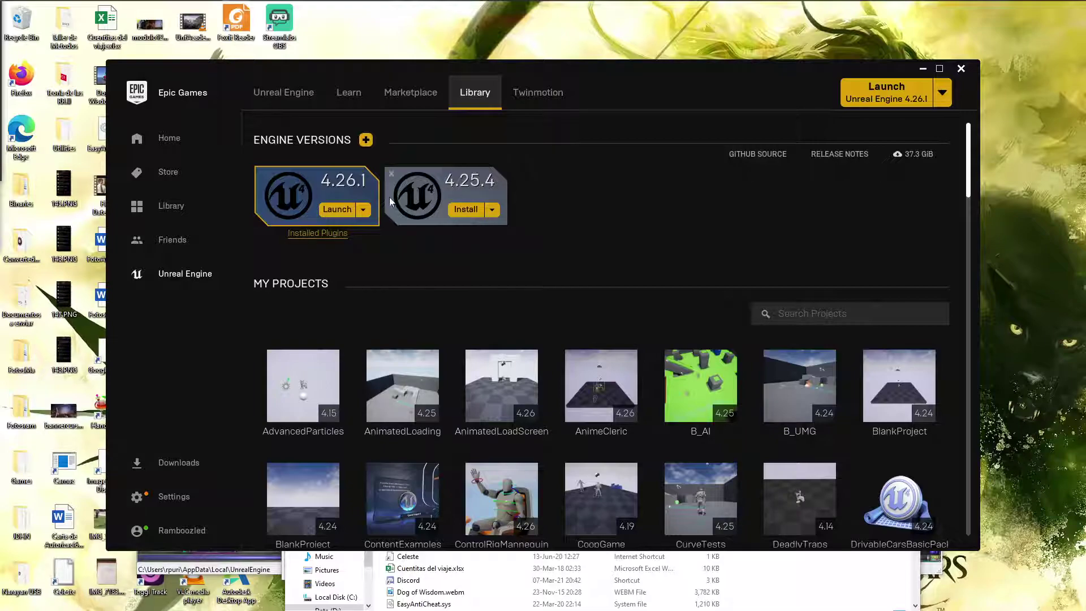
- Launch the installed Unreal Engine 4.26.1 from the engine versions in the library
{"action": "left_click", "coordinate": [337, 209]}
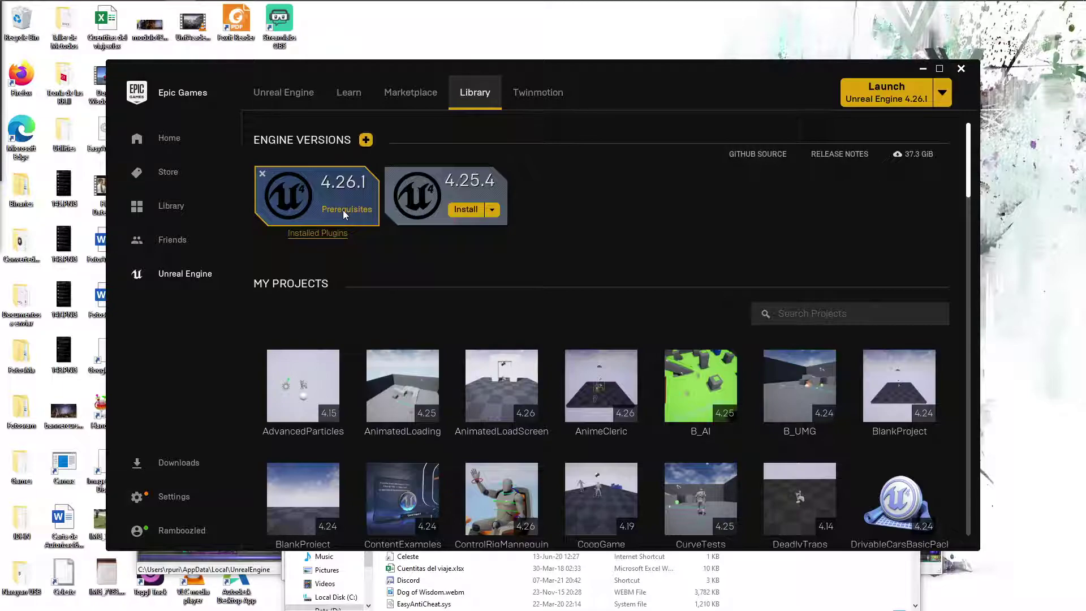
{"action": "right_click", "coordinate": [391, 42]}
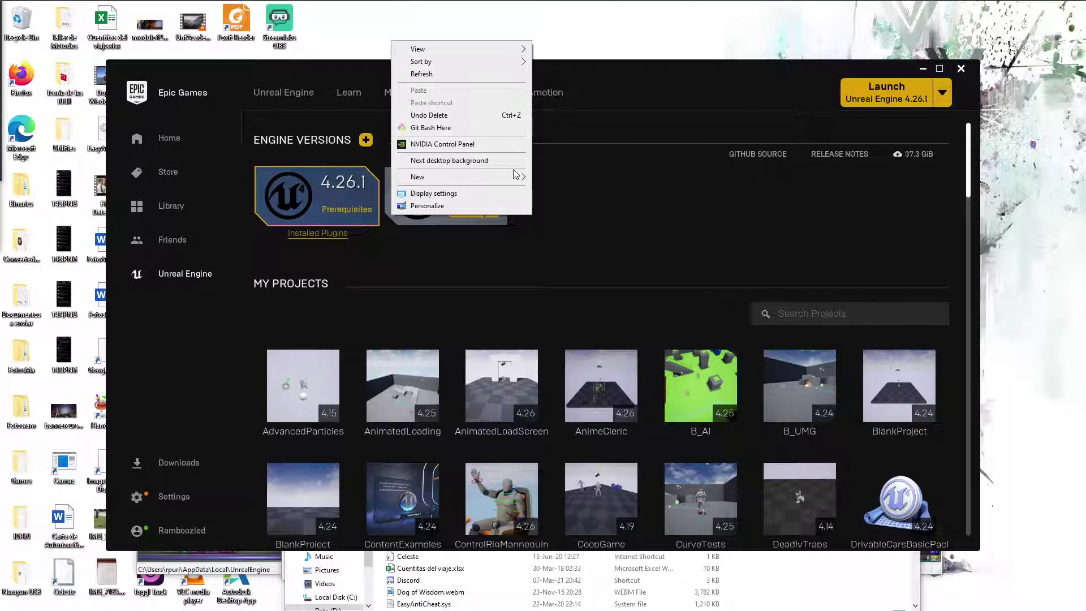
{"action": "left_click", "coordinate": [592, 25]}
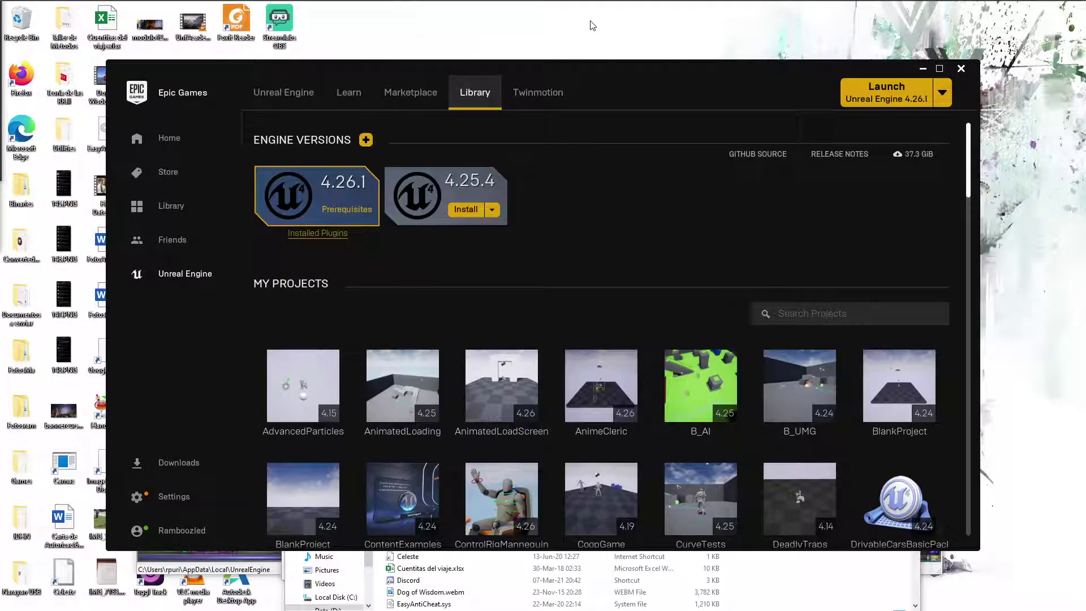
- Check the free space of the computer's drives in File Explorer, then return to the Epic Games Launcher
{"action": "left_click", "coordinate": [837, 581]}
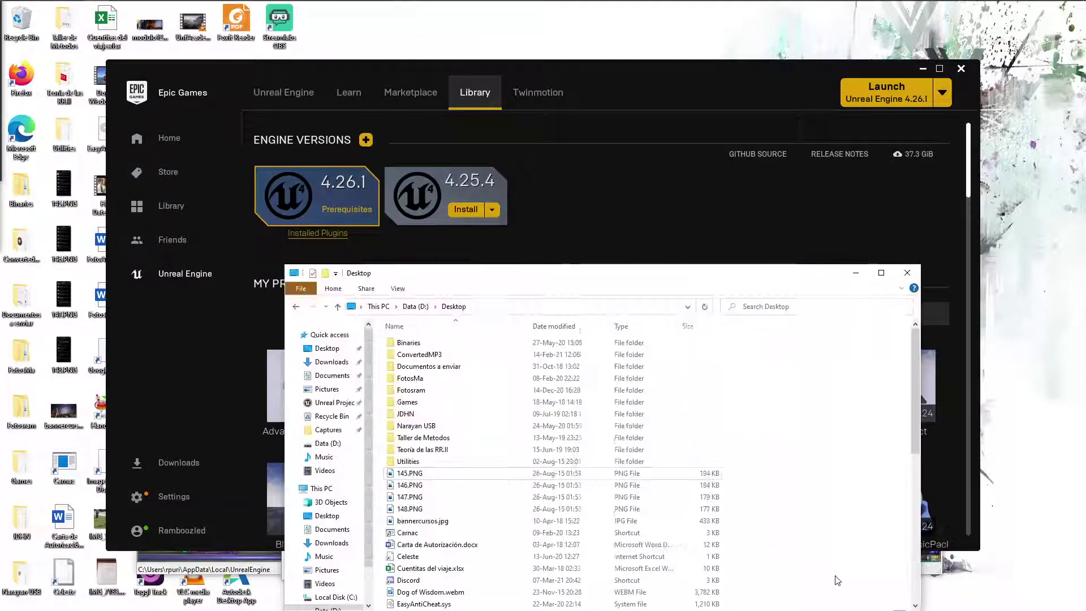
{"action": "left_click_drag", "start_coordinate": [471, 280], "coordinate": [450, 187]}
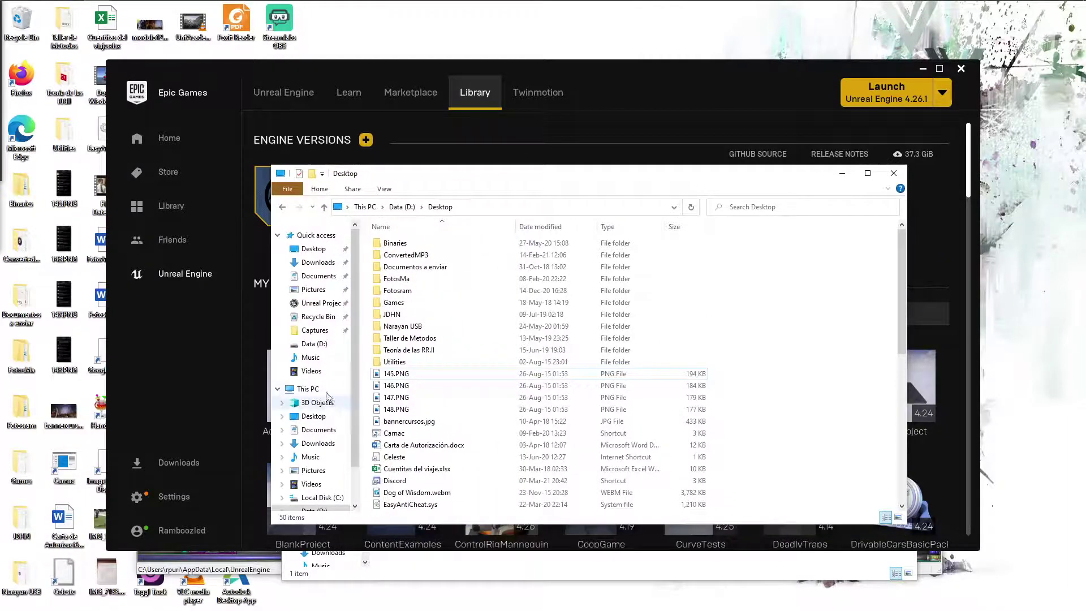
{"action": "left_click", "coordinate": [310, 390]}
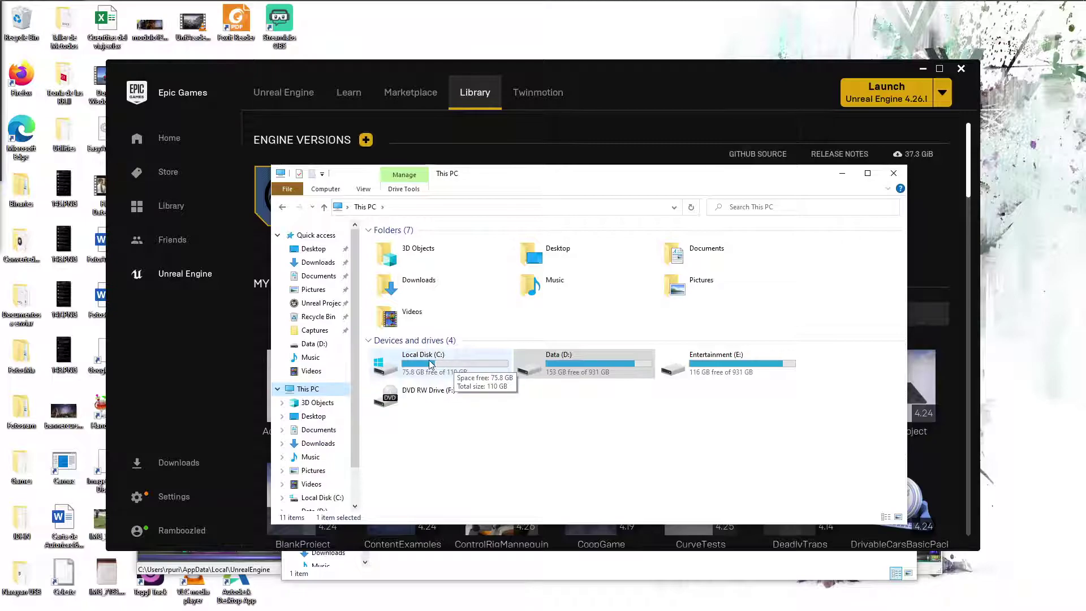
{"action": "left_click", "coordinate": [437, 144]}
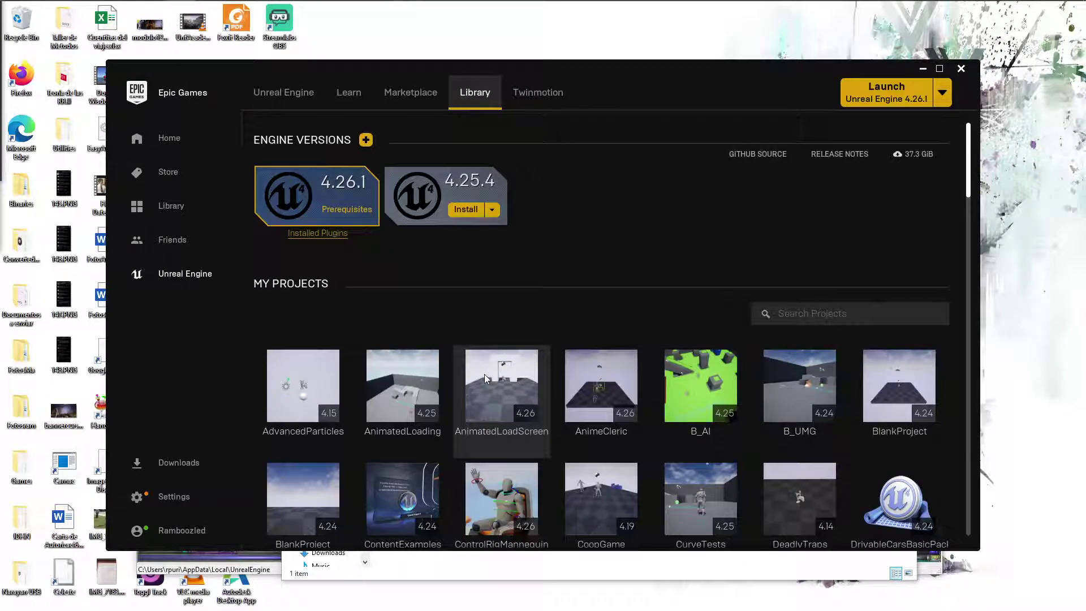
- Switch to WinDirStat and allow EpicGamesLauncher through the firewall on both private and public networks
{"action": "left_click", "coordinate": [231, 571]}
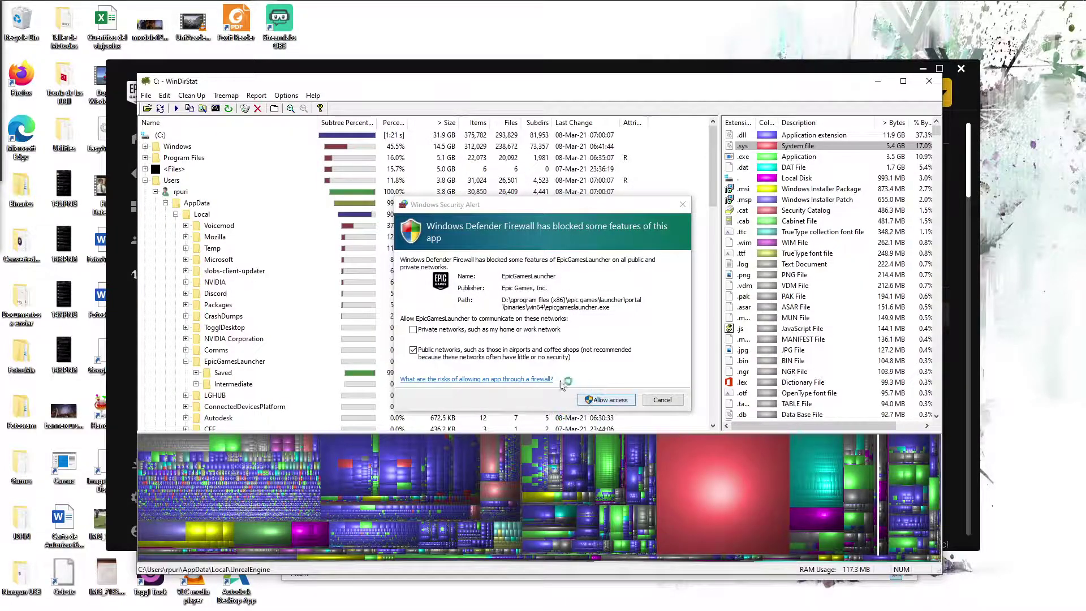
{"action": "left_click", "coordinate": [413, 329]}
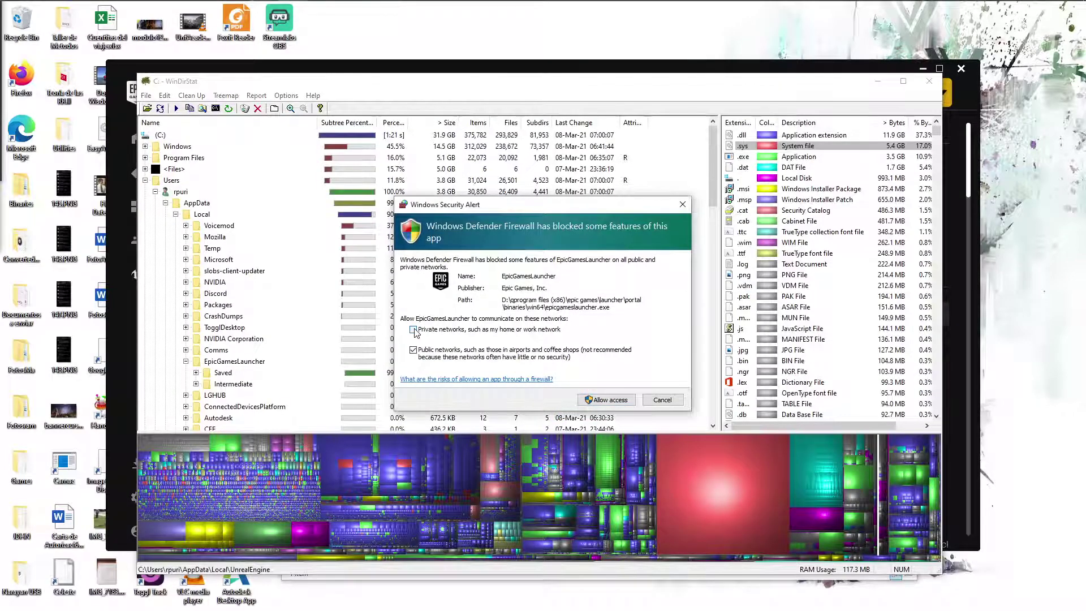
{"action": "left_click", "coordinate": [594, 402]}
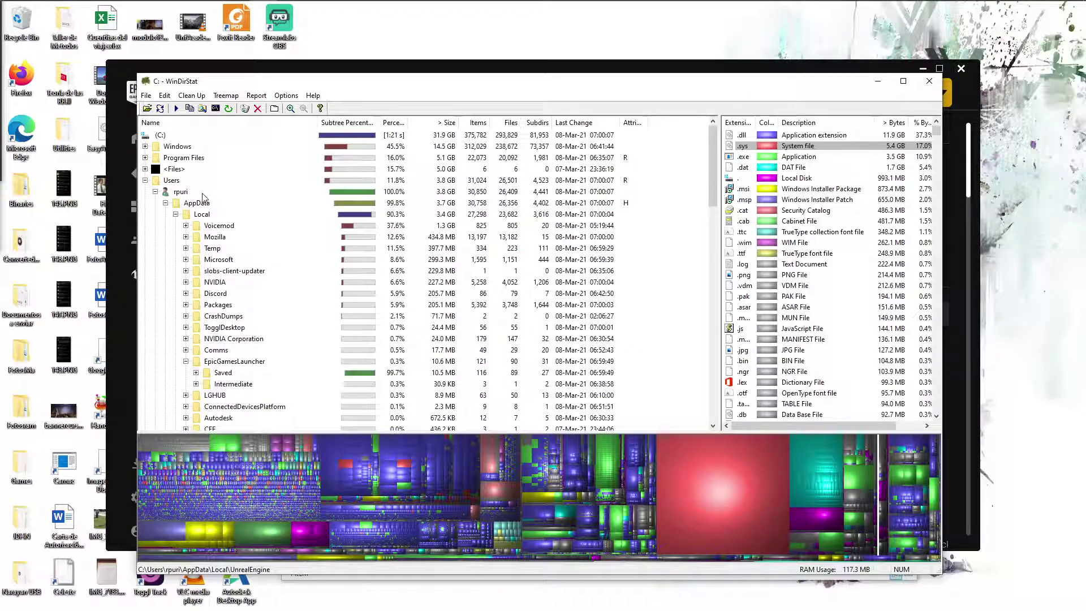
- Examine the AppData, Local and EpicGamesLauncher folders in the drive C: directory tree
{"action": "left_click", "coordinate": [217, 206]}
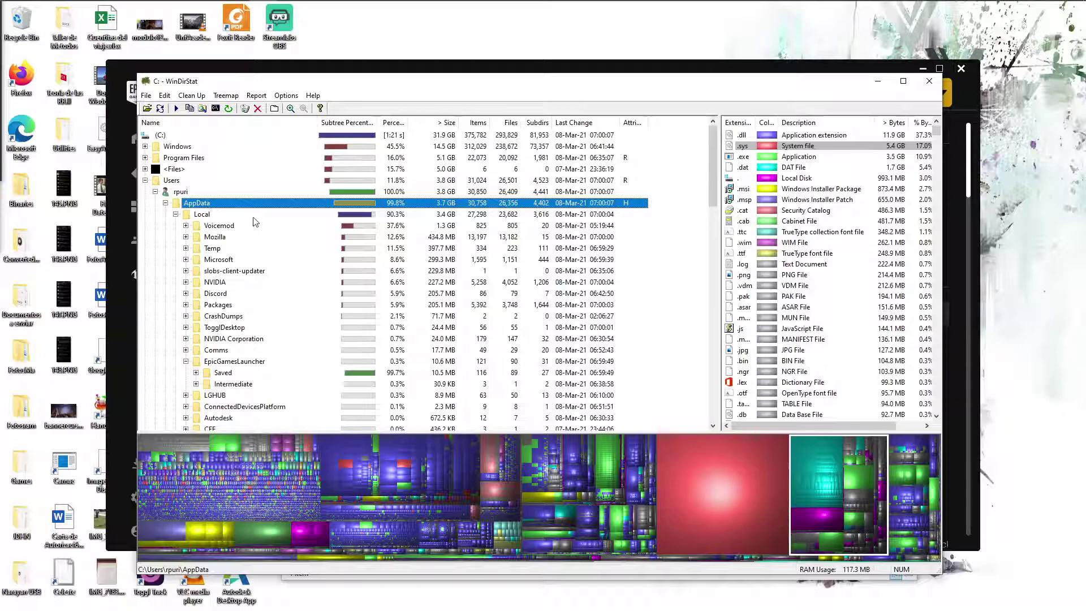
{"action": "left_click", "coordinate": [219, 216]}
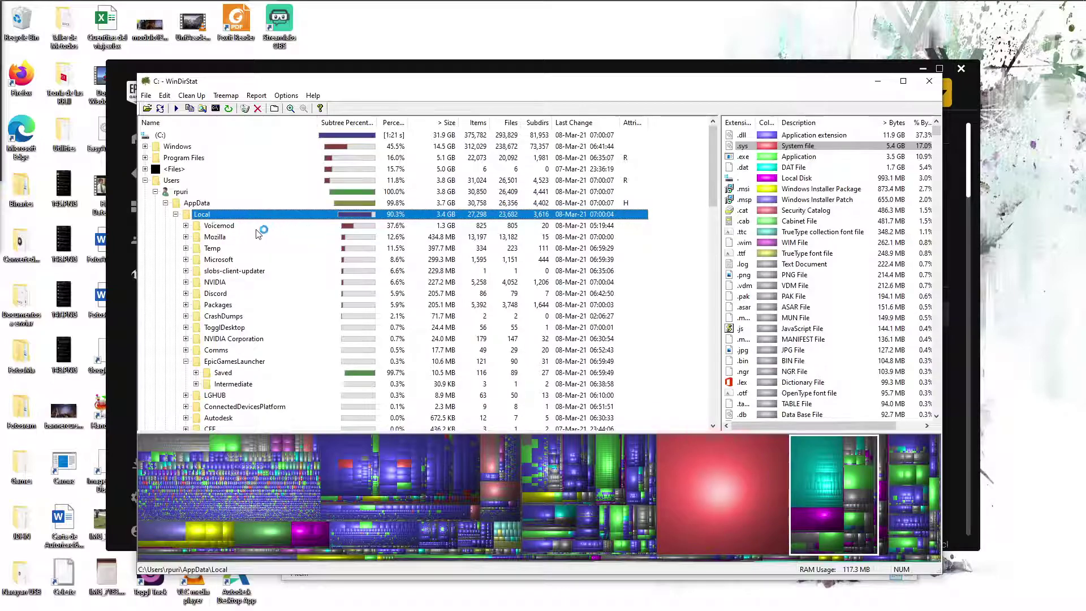
{"action": "left_click", "coordinate": [245, 364]}
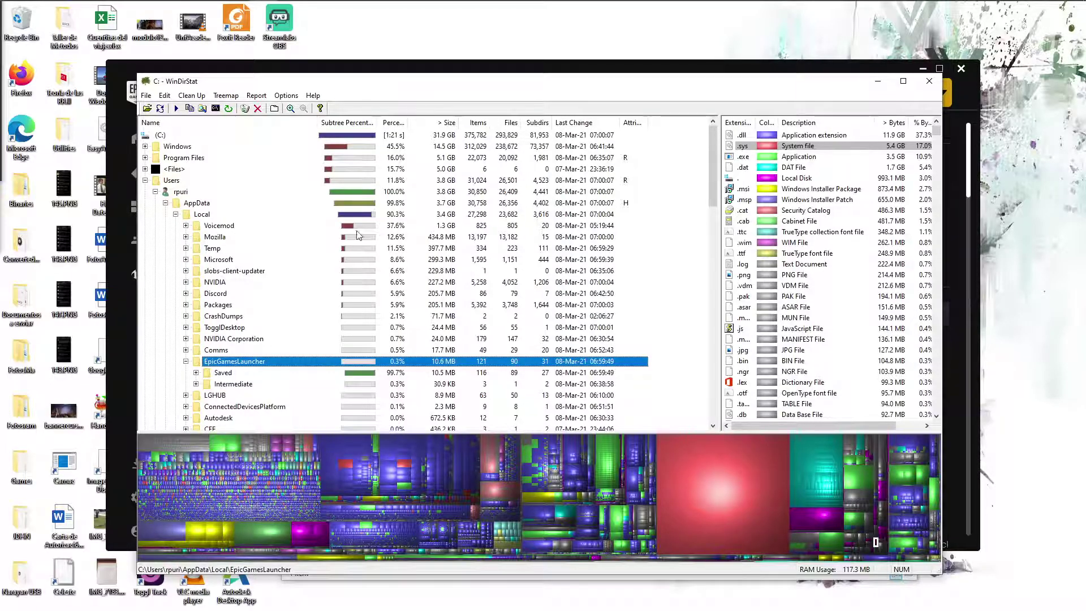
{"action": "scroll", "coordinate": [259, 368], "scroll_direction": "down", "scroll_amount": 2}
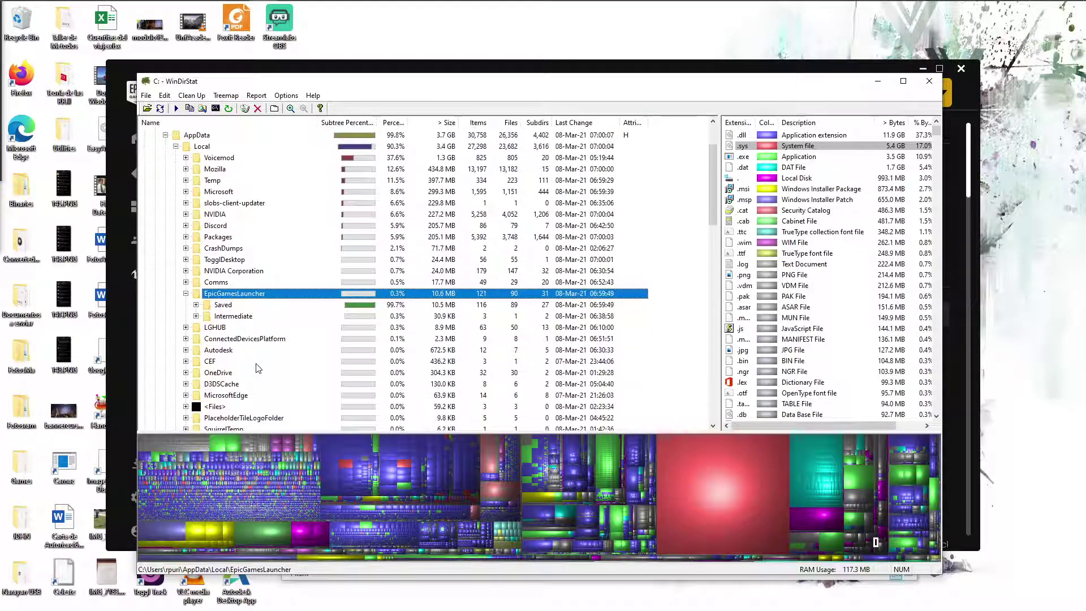
{"action": "scroll", "coordinate": [258, 368], "scroll_direction": "down", "scroll_amount": 2}
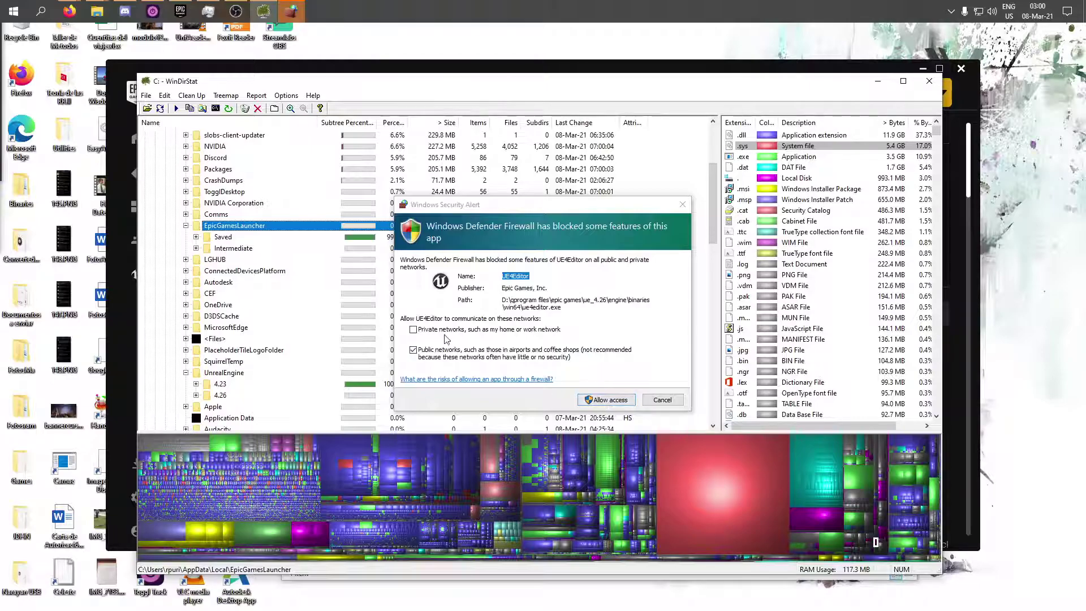
- Allow UE4Editor through the firewall on both private and public networks
{"action": "left_click", "coordinate": [413, 329]}
{"action": "left_click", "coordinate": [606, 402]}
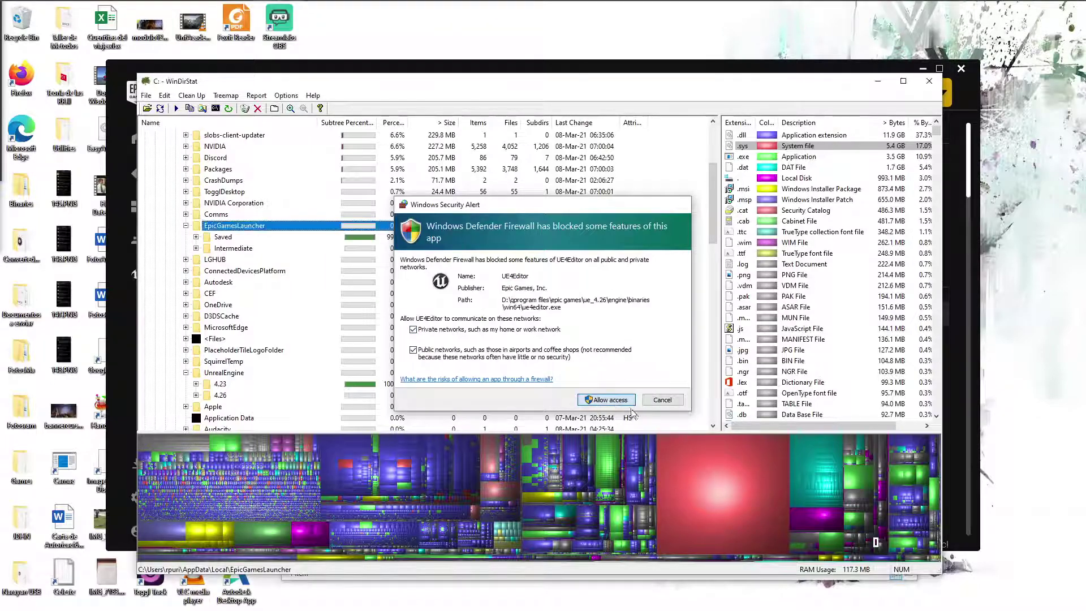
- Examine the UnrealEngine folder with its version subfolders and the EpicGamesLauncher folder under AppData\Local
{"action": "left_click", "coordinate": [244, 394]}
{"action": "left_click", "coordinate": [203, 373]}
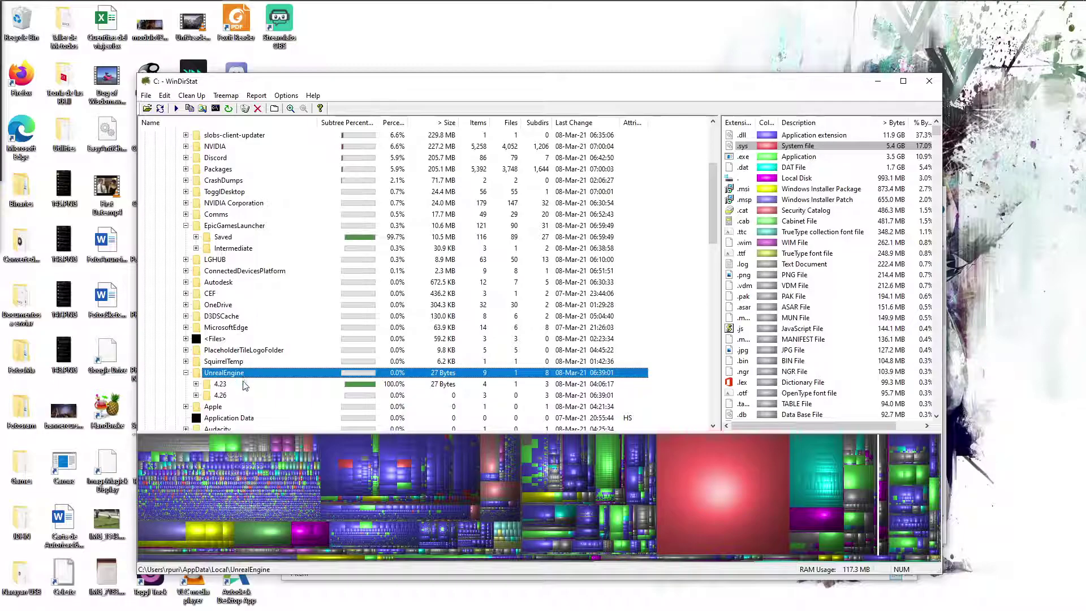
{"action": "scroll", "coordinate": [245, 385], "scroll_direction": "up", "scroll_amount": 1}
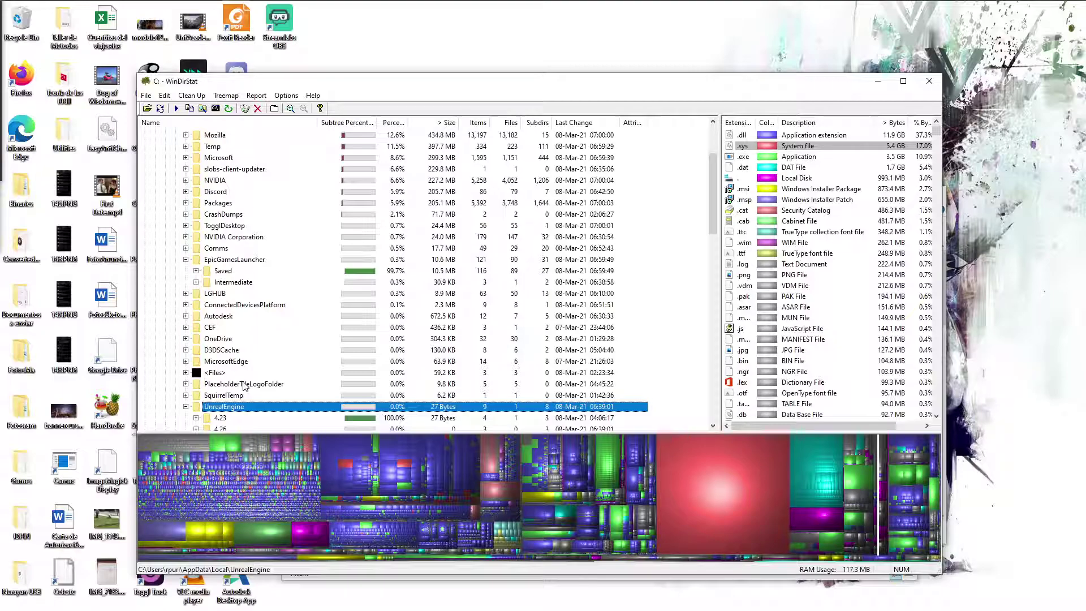
{"action": "scroll", "coordinate": [242, 384], "scroll_direction": "down", "scroll_amount": 3}
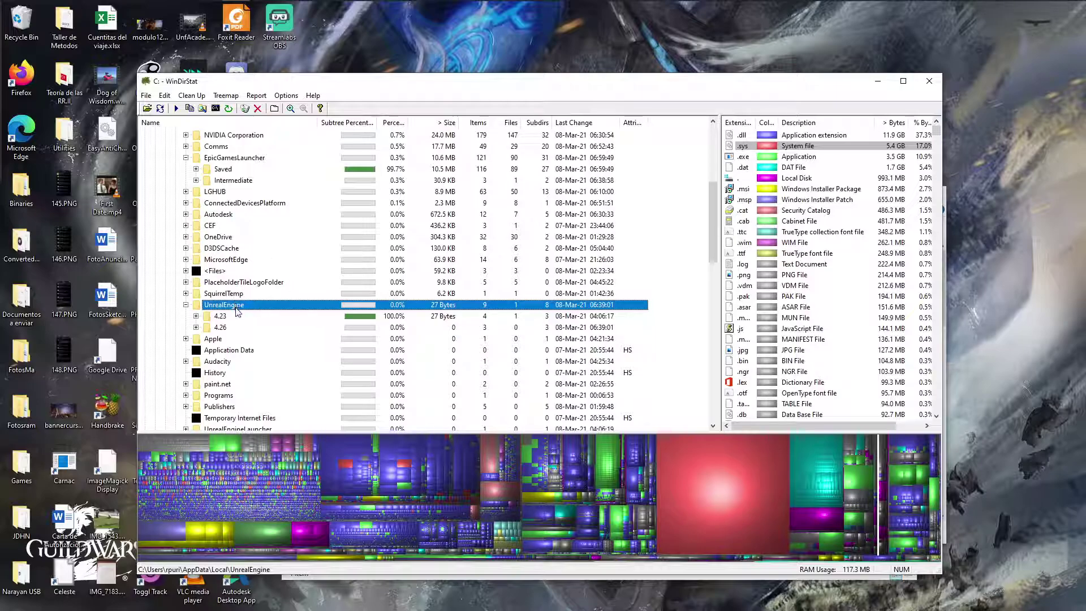
{"action": "scroll", "coordinate": [257, 205], "scroll_direction": "up", "scroll_amount": 1}
{"action": "left_click", "coordinate": [244, 192]}
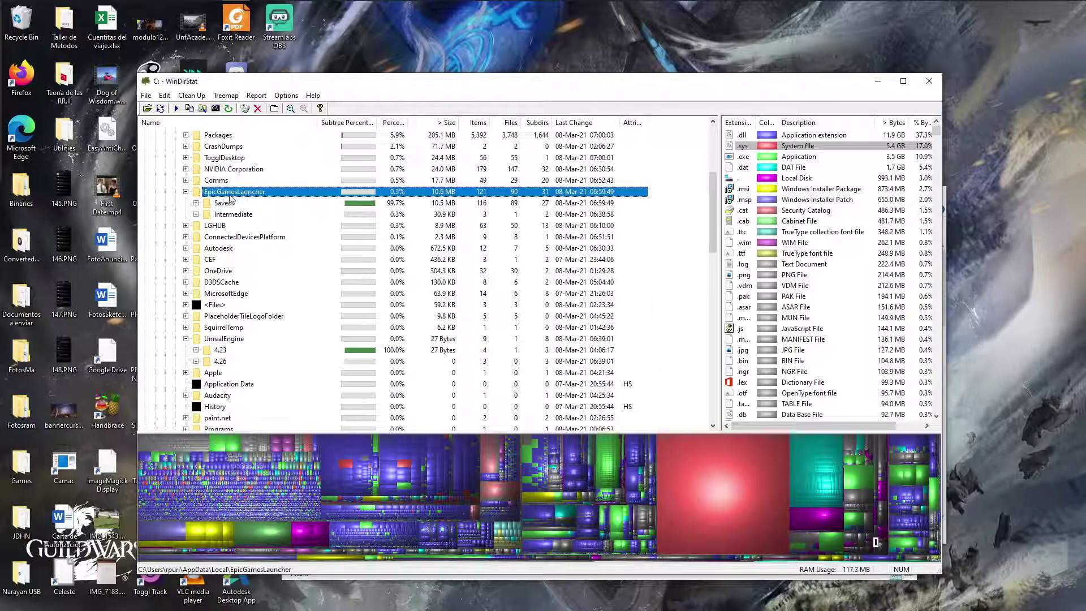
- Open the UnrealEngine folder from AppData\Local in File Explorer and go up to its parent Local folder
{"action": "left_click", "coordinate": [244, 341]}
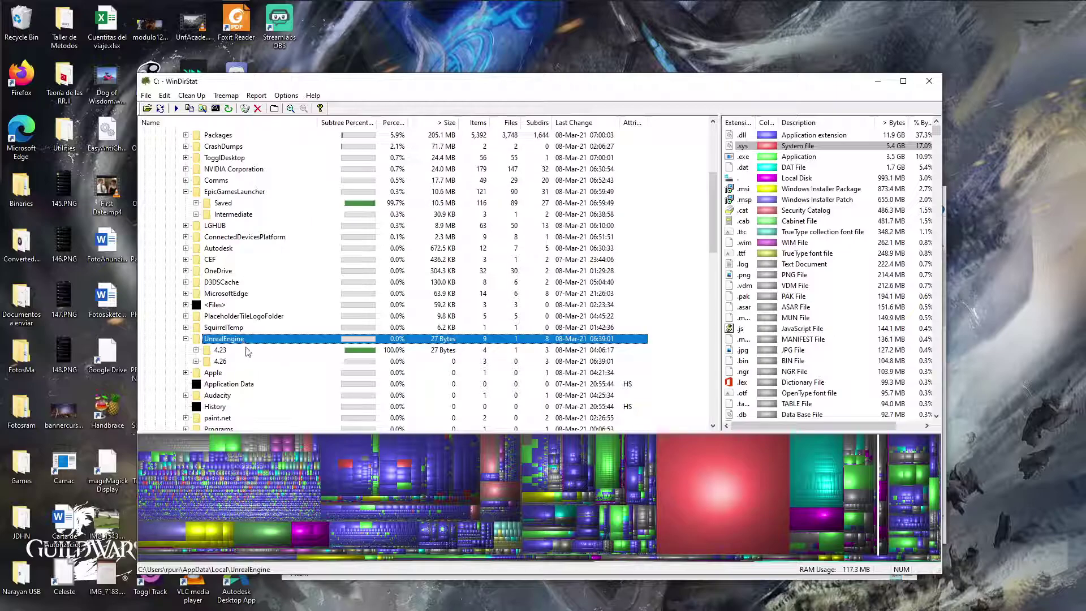
{"action": "right_click", "coordinate": [238, 339]}
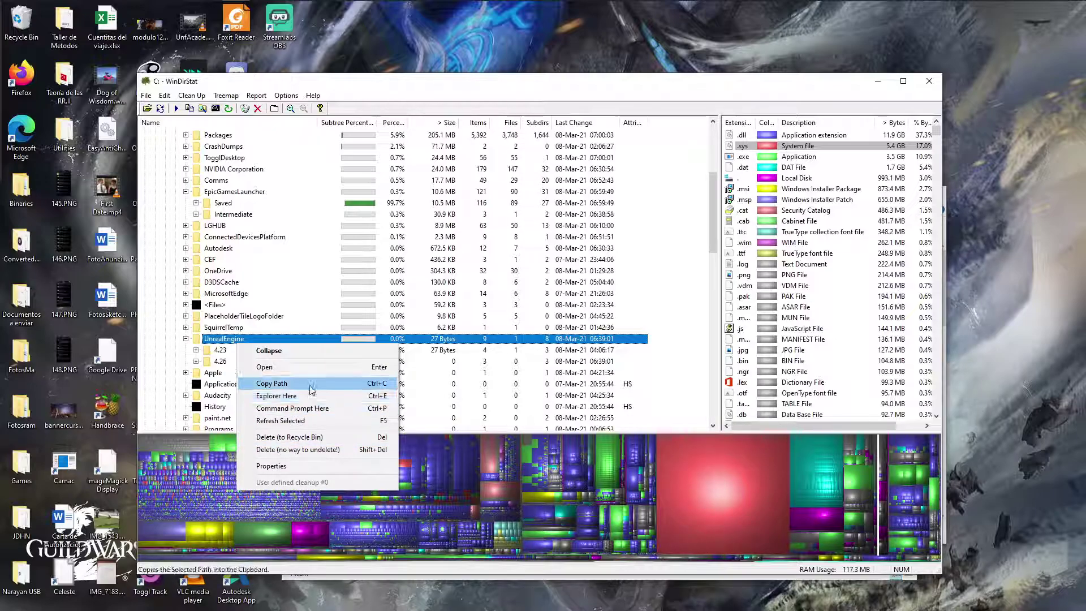
{"action": "left_click", "coordinate": [264, 397]}
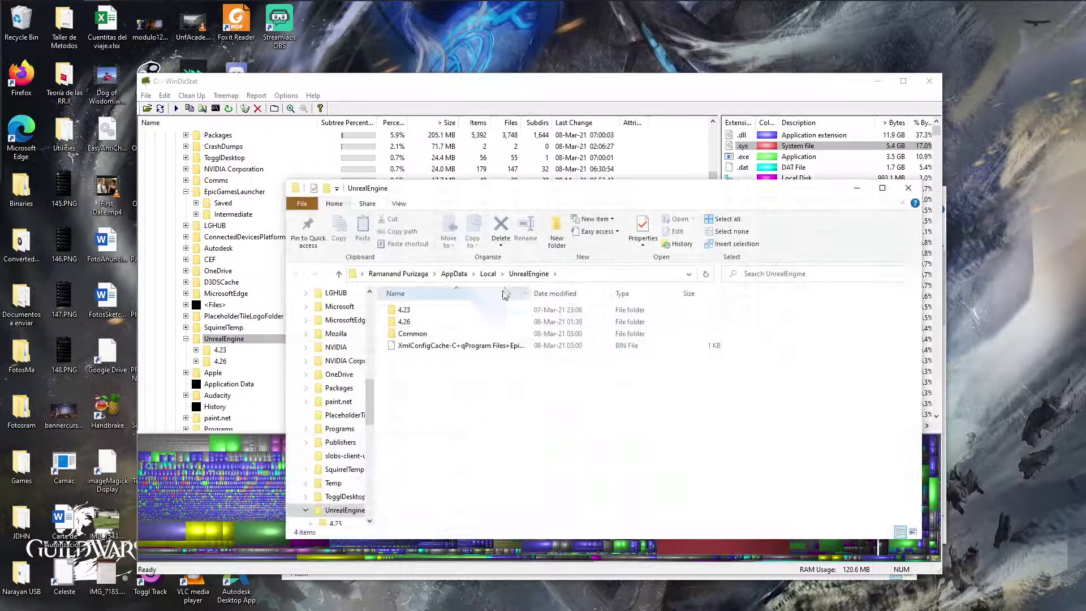
{"action": "left_click", "coordinate": [487, 274]}
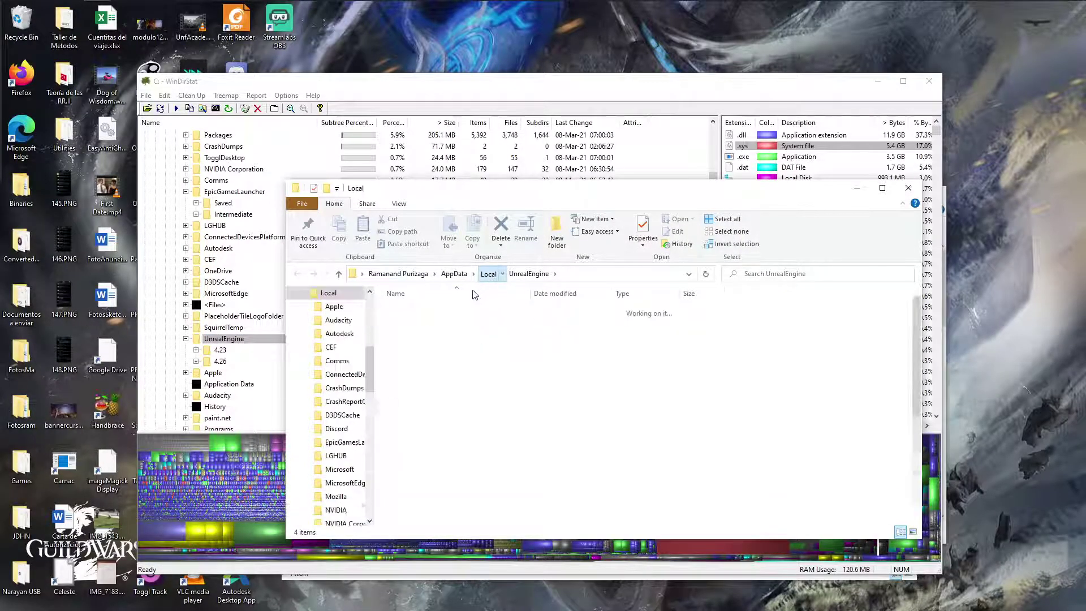
- Open the AppData\Local folder on the Data (D:) drive in File Explorer
{"action": "right_click", "coordinate": [426, 518]}
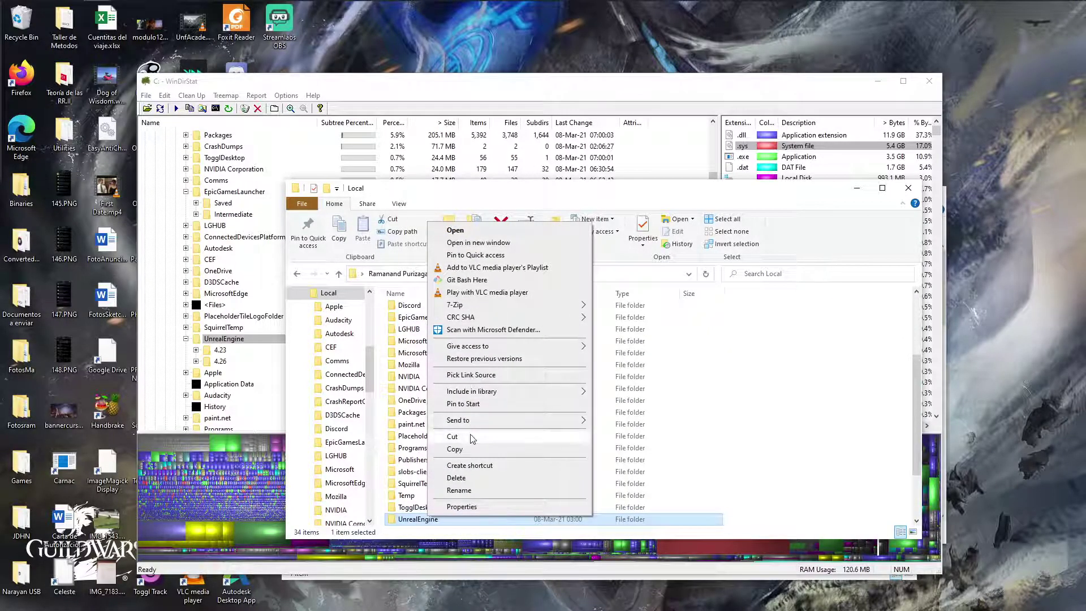
{"action": "left_click", "coordinate": [428, 192]}
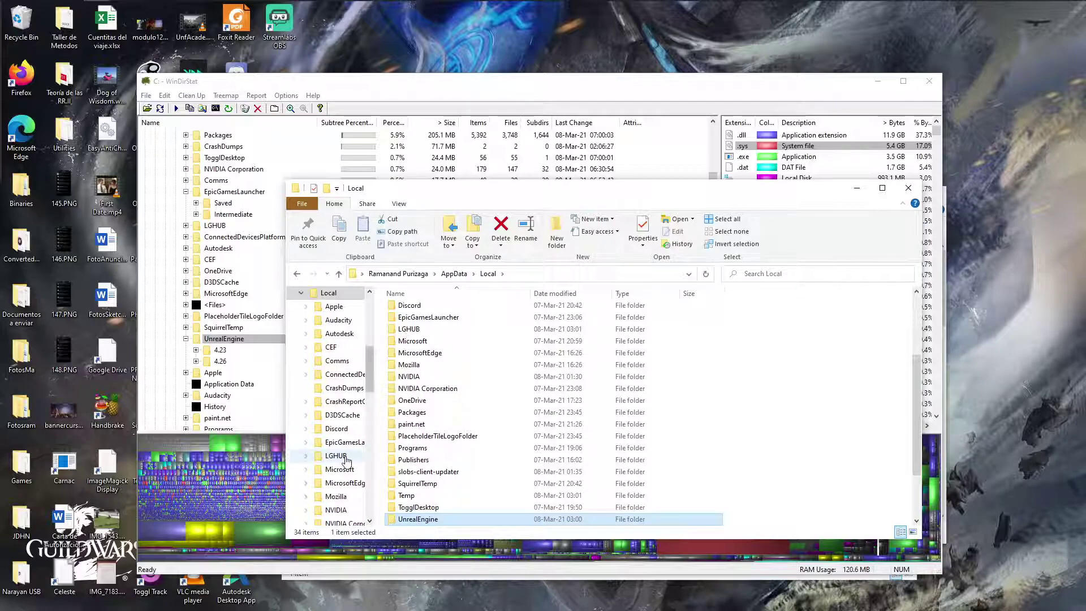
{"action": "left_click", "coordinate": [300, 292]}
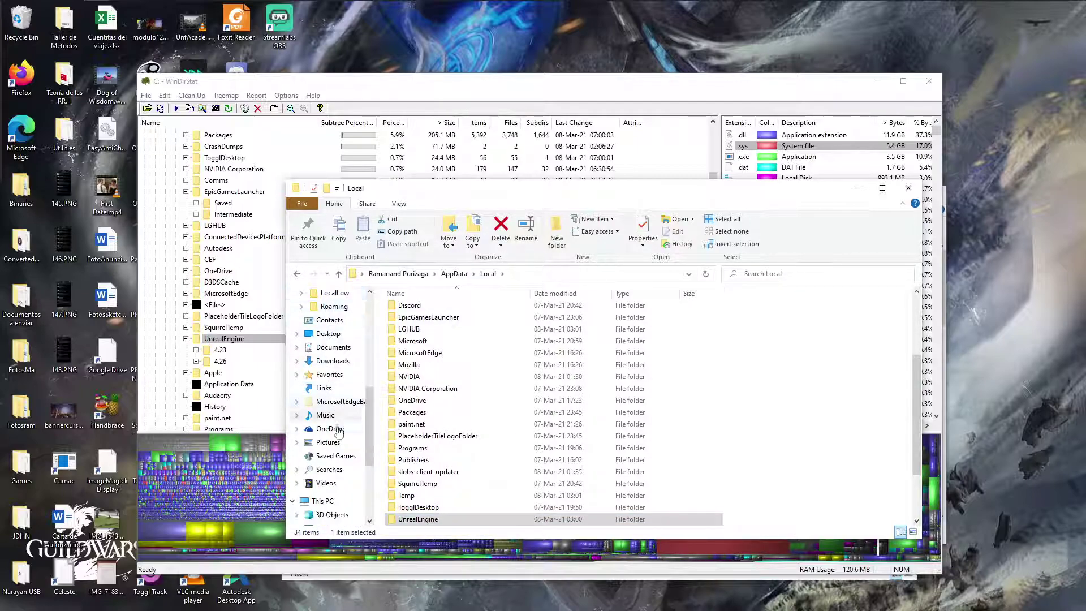
{"action": "scroll", "coordinate": [338, 435], "scroll_direction": "down", "scroll_amount": 4}
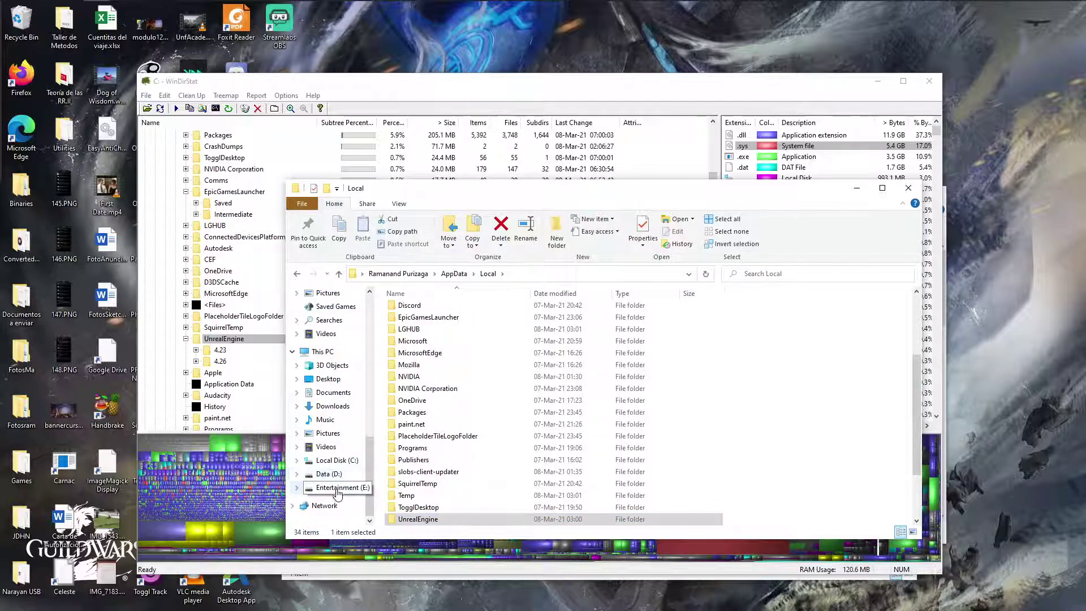
{"action": "left_click", "coordinate": [337, 477]}
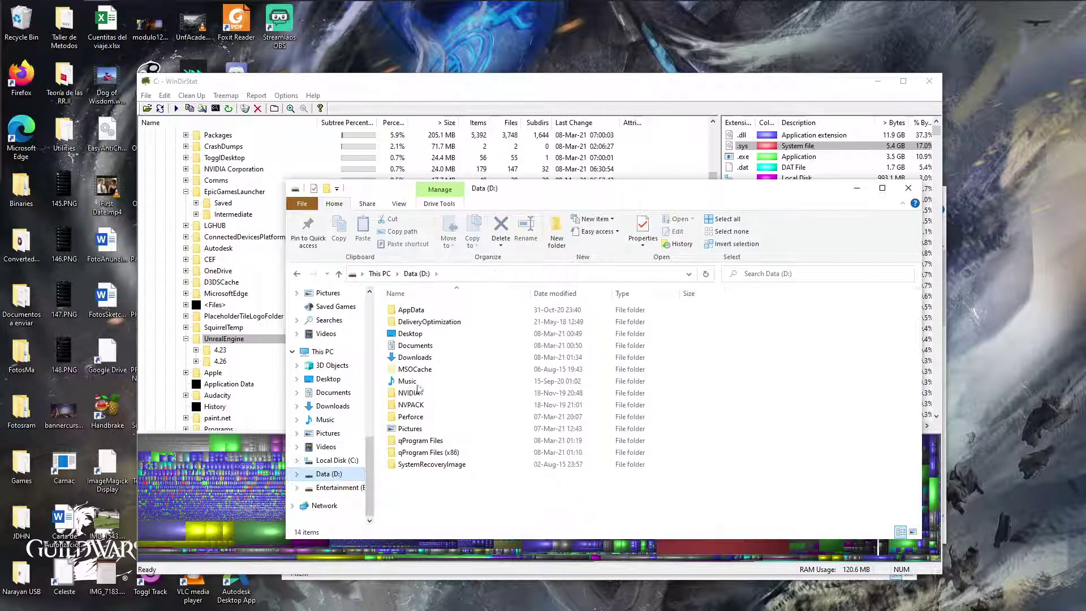
{"action": "double_click", "coordinate": [422, 311]}
{"action": "double_click", "coordinate": [421, 314]}
- Pick the UnrealEngine folder in D:\AppData\Local as the link source
{"action": "left_click", "coordinate": [423, 334]}
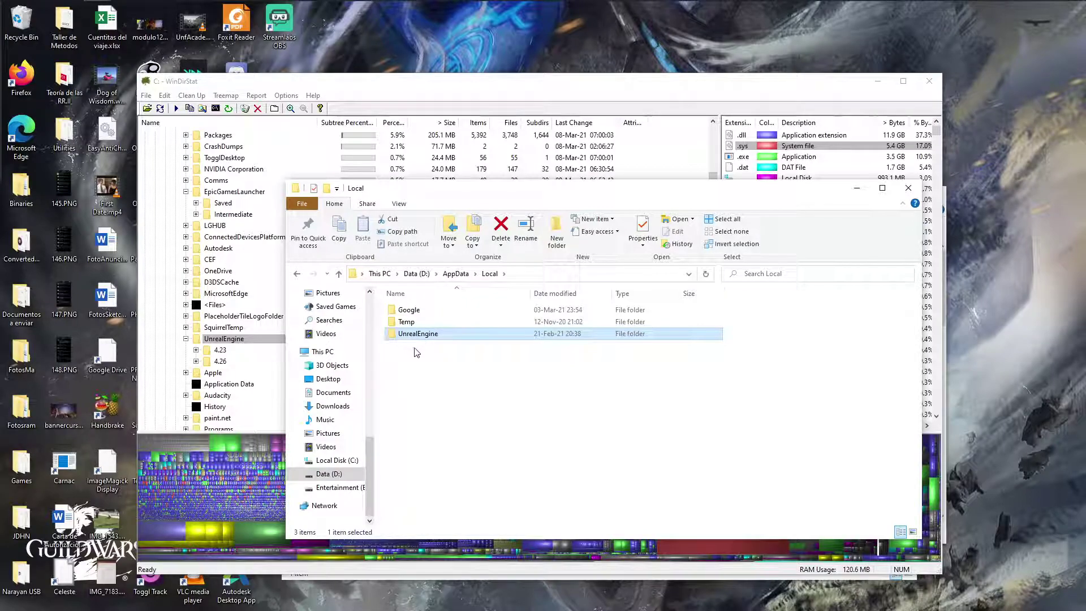
{"action": "left_click", "coordinate": [415, 353]}
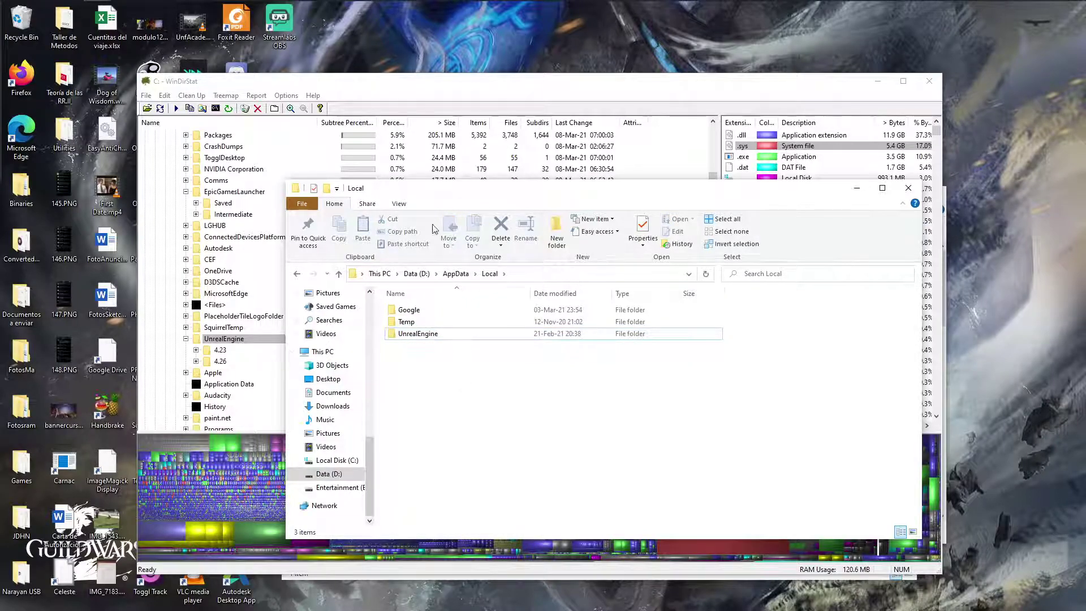
{"action": "left_click", "coordinate": [422, 335]}
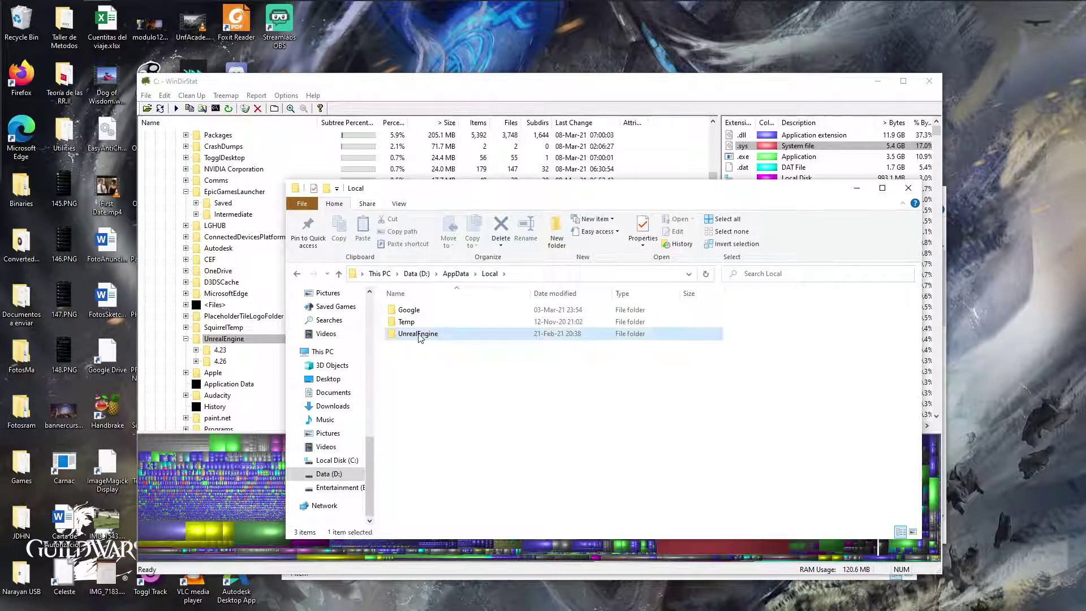
{"action": "right_click", "coordinate": [419, 336]}
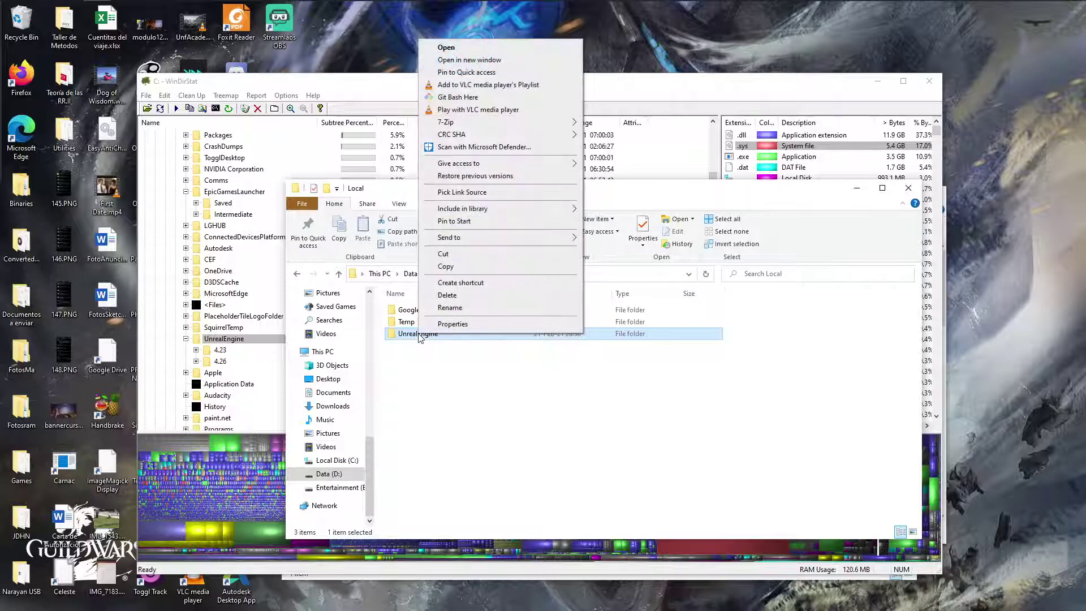
{"action": "left_click", "coordinate": [464, 192]}
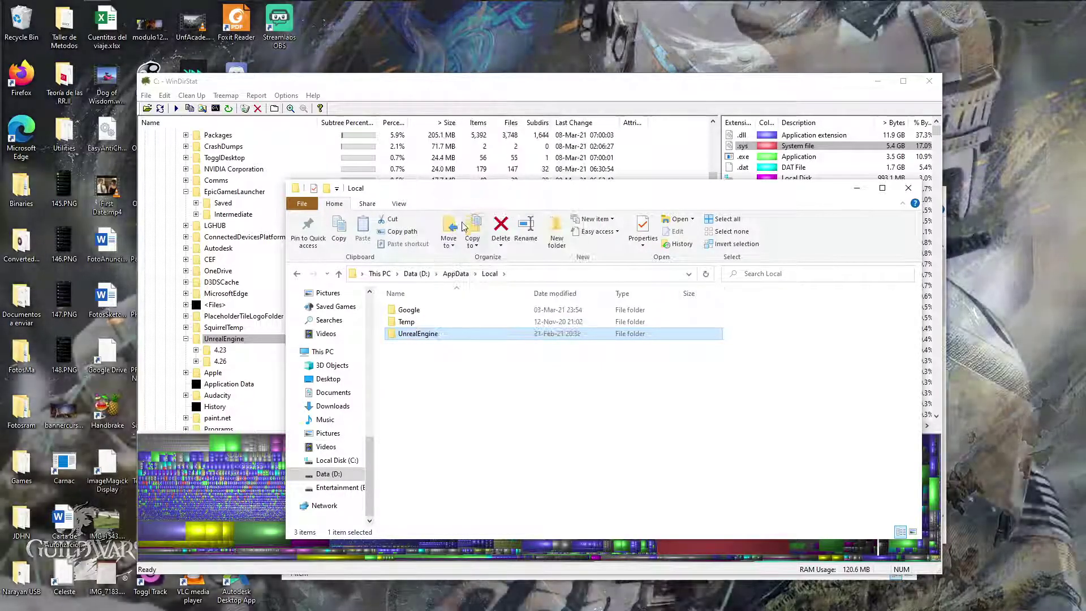
- Return to the user profile's AppData\Local folder and check the Drop As link option without creating a link
{"action": "key", "text": "alt+Left"}
{"action": "key", "text": "alt+Left"}
{"action": "key", "text": "alt+Left"}
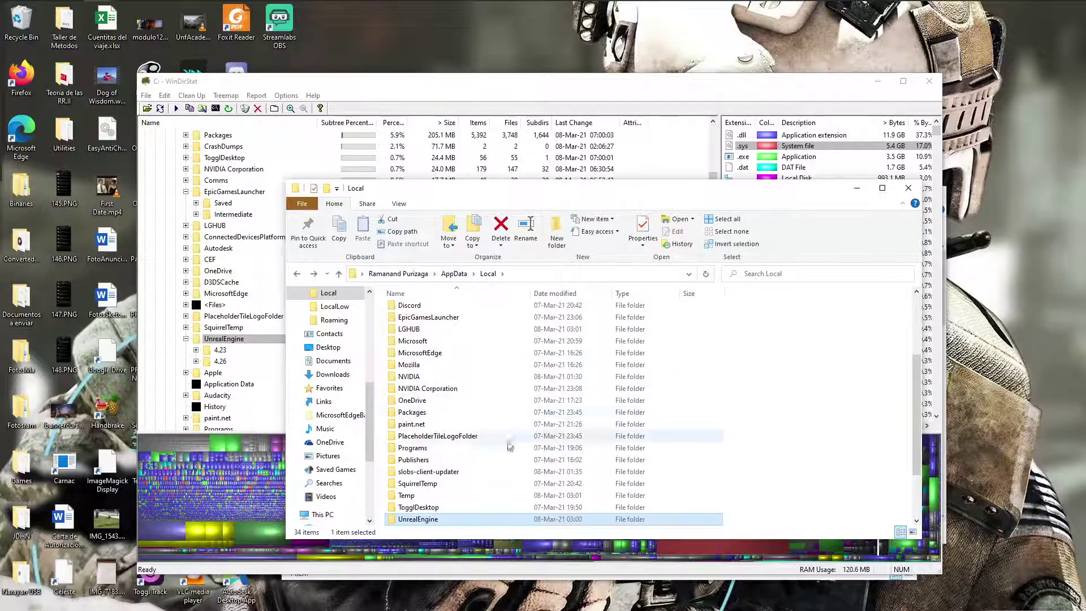
{"action": "right_click", "coordinate": [757, 470]}
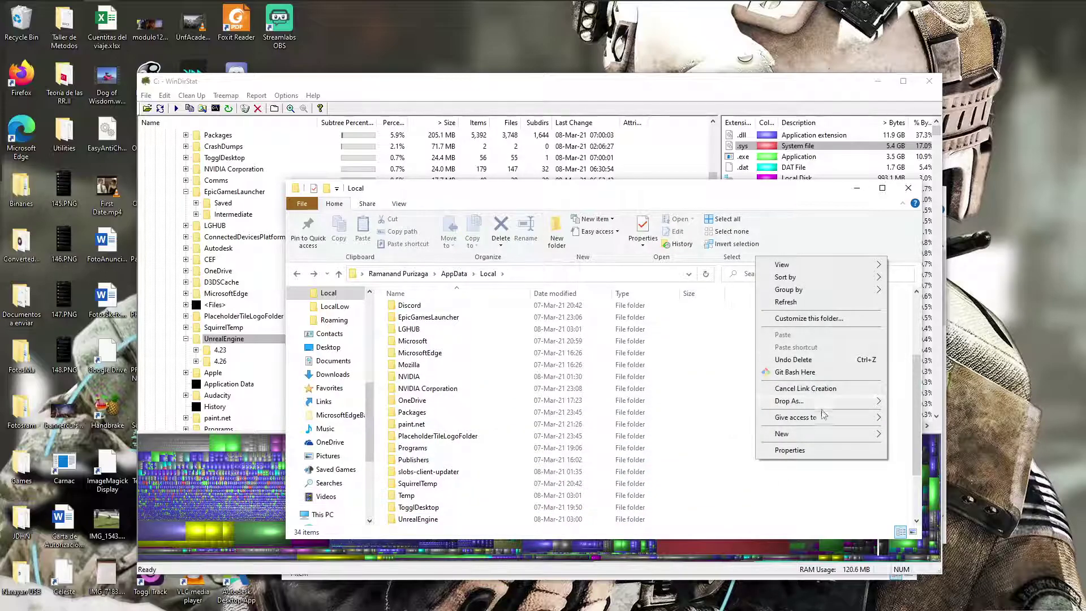
{"action": "mouse_move", "coordinate": [826, 405]}
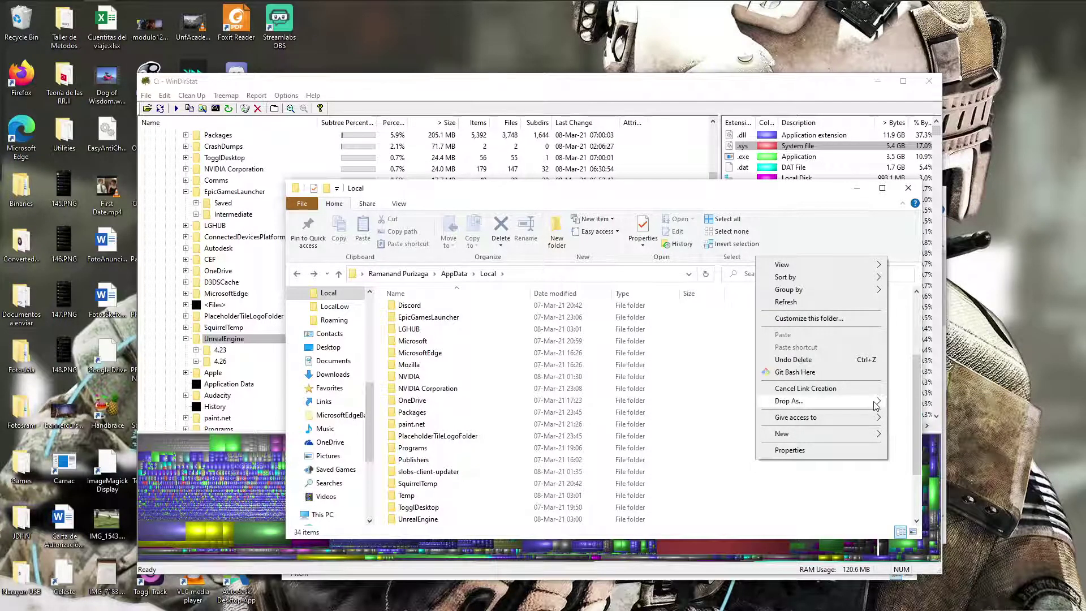
{"action": "mouse_move", "coordinate": [875, 405]}
{"action": "left_click", "coordinate": [691, 436]}
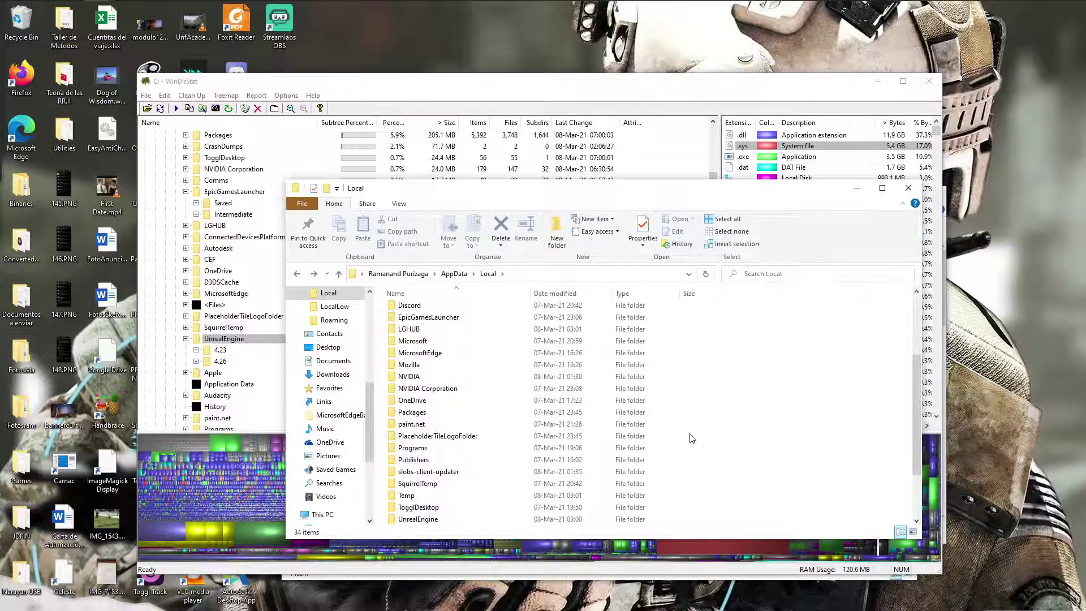
- Examine the 4.26 subfolder of AppData\Local\UnrealEngine and go back up to the Local folder
{"action": "scroll", "coordinate": [463, 477], "scroll_direction": "down", "scroll_amount": 2}
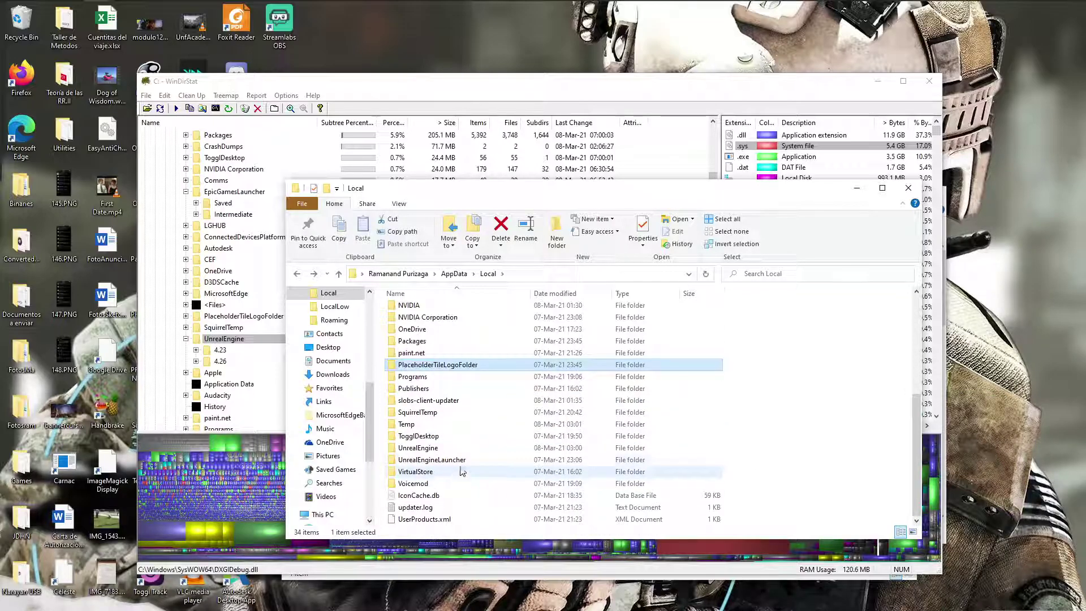
{"action": "left_click", "coordinate": [440, 450]}
{"action": "double_click", "coordinate": [440, 449]}
{"action": "double_click", "coordinate": [408, 320]}
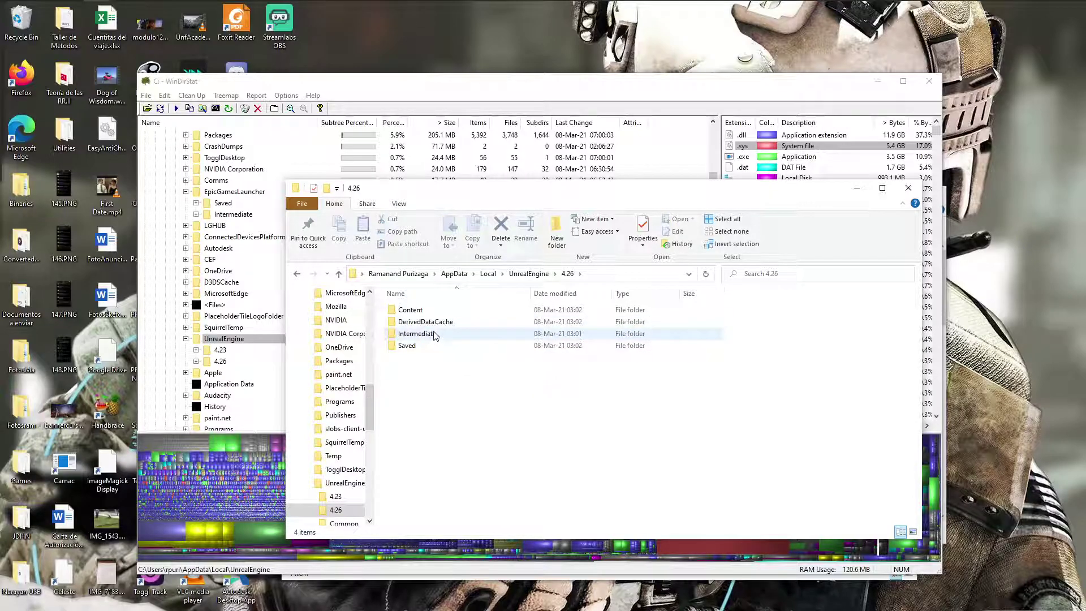
{"action": "left_click", "coordinate": [528, 274]}
{"action": "left_click", "coordinate": [502, 273]}
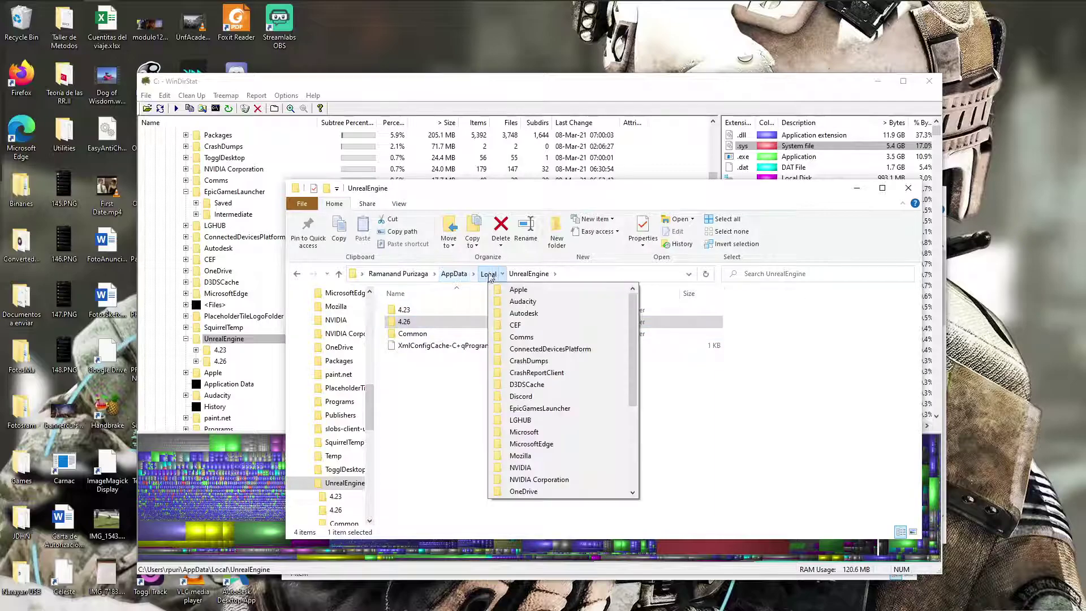
{"action": "left_click", "coordinate": [487, 274]}
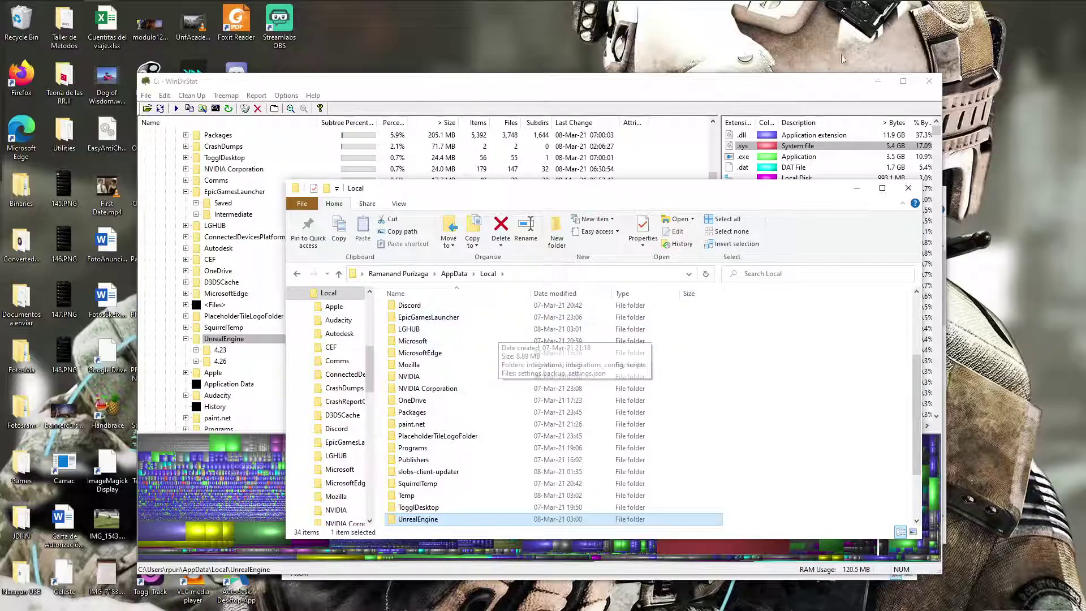
- Switch to the Unreal Project Browser and continue with the Games category for a new project
{"action": "mouse_move", "coordinate": [956, 12]}
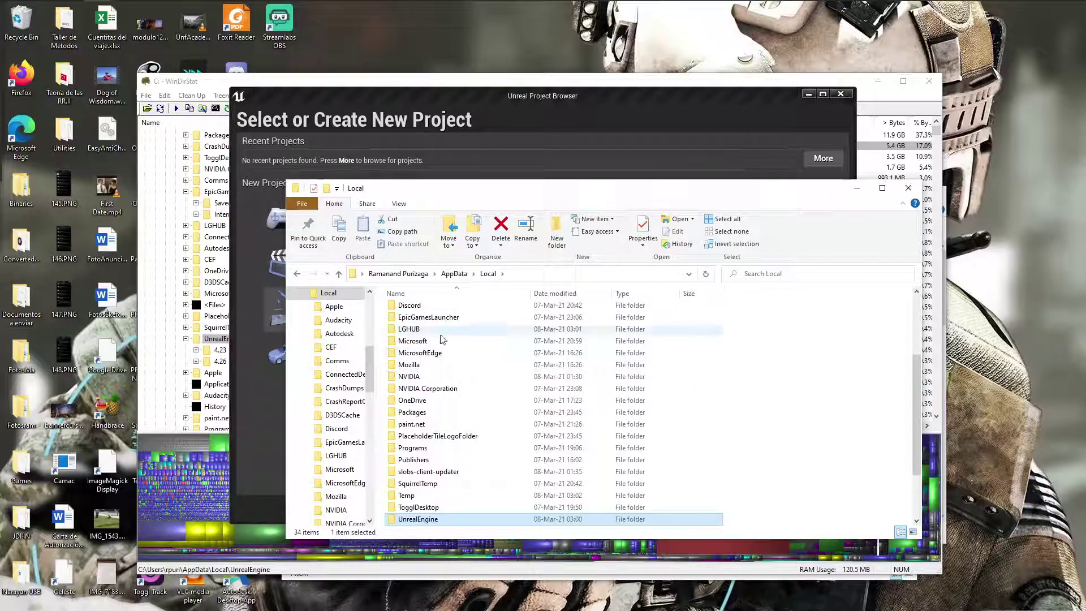
{"action": "left_click", "coordinate": [546, 112]}
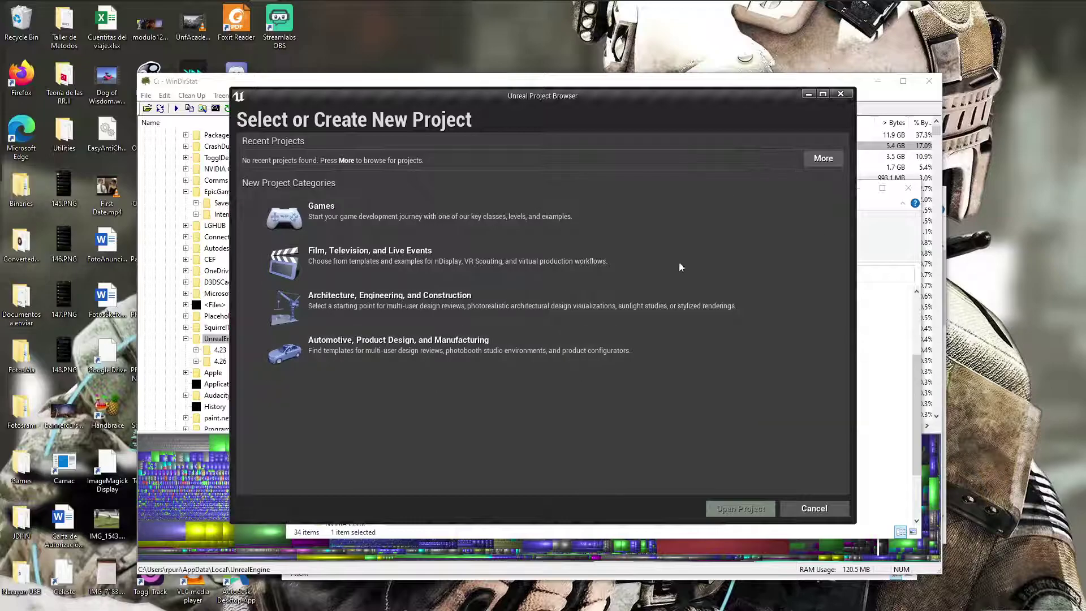
{"action": "left_click", "coordinate": [411, 219]}
{"action": "left_click", "coordinate": [694, 514]}
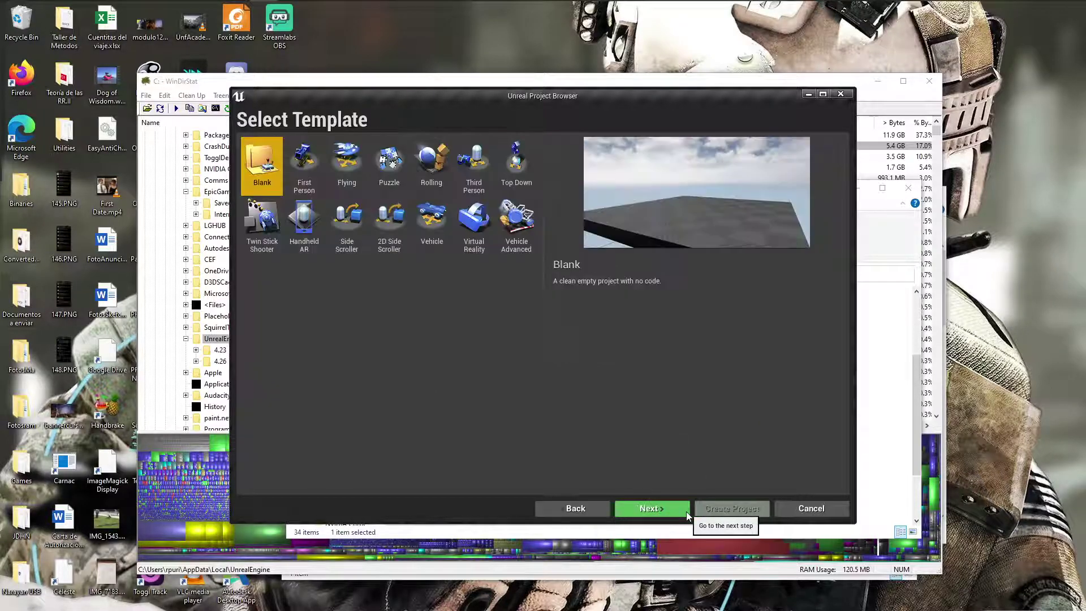
- Preview the Games project templates, such as First Person, Flying, Third Person, Virtual Reality, Twin Stick Shooter, Side Scroller and 2D Side Scroller
{"action": "left_click", "coordinate": [321, 176]}
{"action": "left_click", "coordinate": [343, 167]}
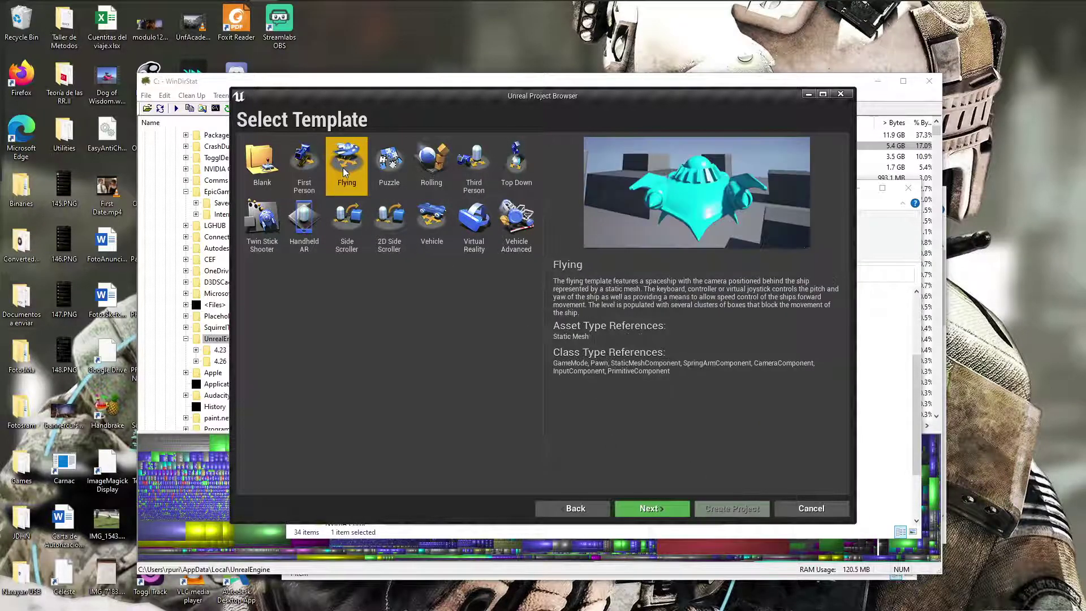
{"action": "left_click", "coordinate": [375, 166]}
{"action": "left_click", "coordinate": [440, 161]}
{"action": "left_click", "coordinate": [478, 163]}
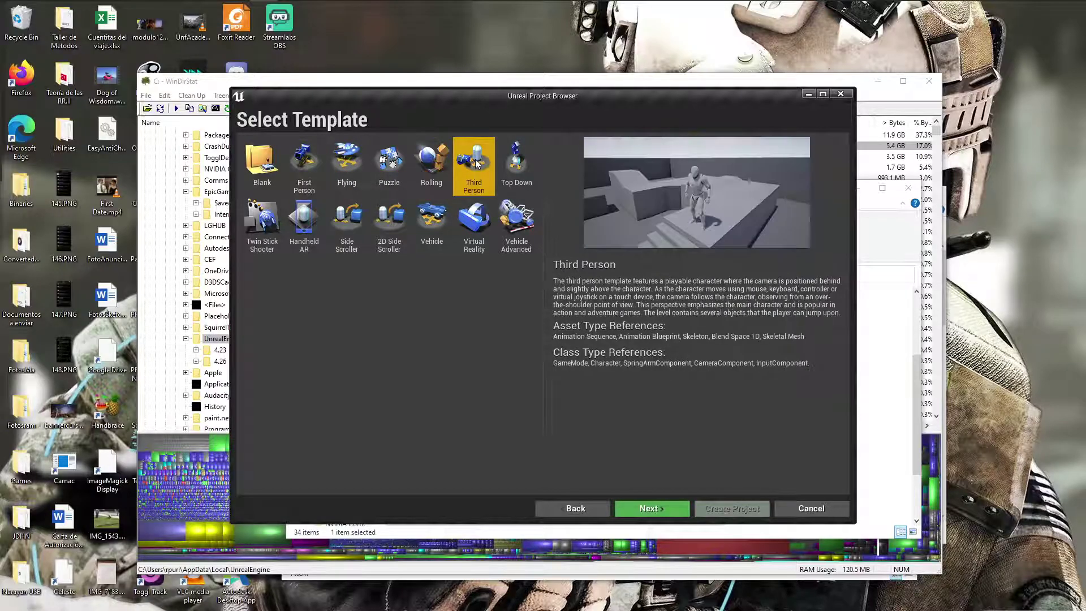
{"action": "left_click", "coordinate": [498, 159]}
{"action": "left_click", "coordinate": [506, 225]}
{"action": "left_click", "coordinate": [478, 232]}
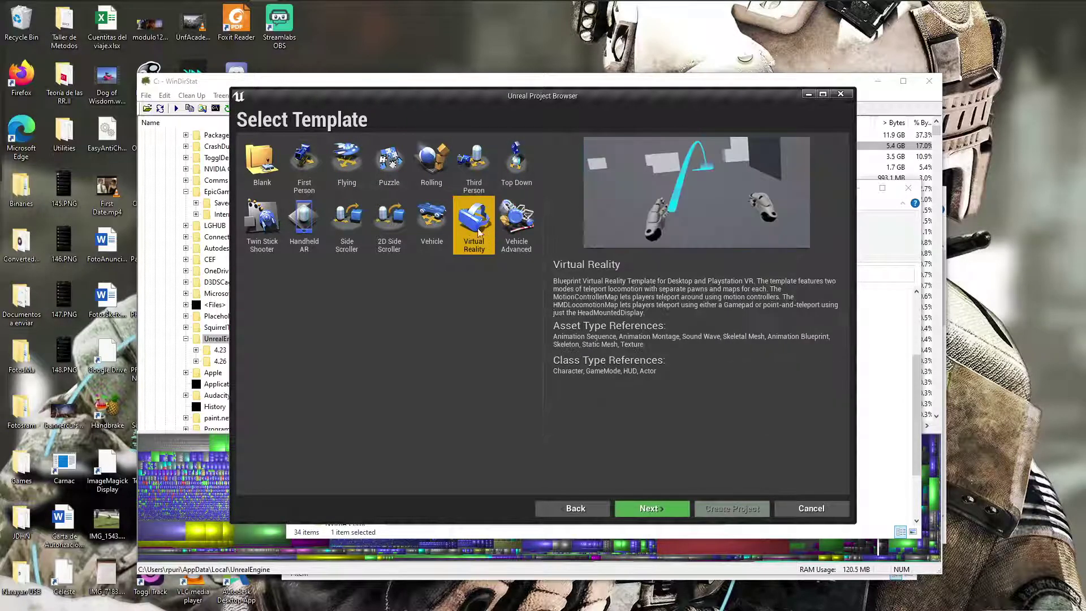
{"action": "left_click", "coordinate": [439, 221]}
{"action": "left_click", "coordinate": [395, 222]}
{"action": "left_click", "coordinate": [343, 222]}
{"action": "left_click", "coordinate": [311, 225]}
{"action": "left_click", "coordinate": [269, 224]}
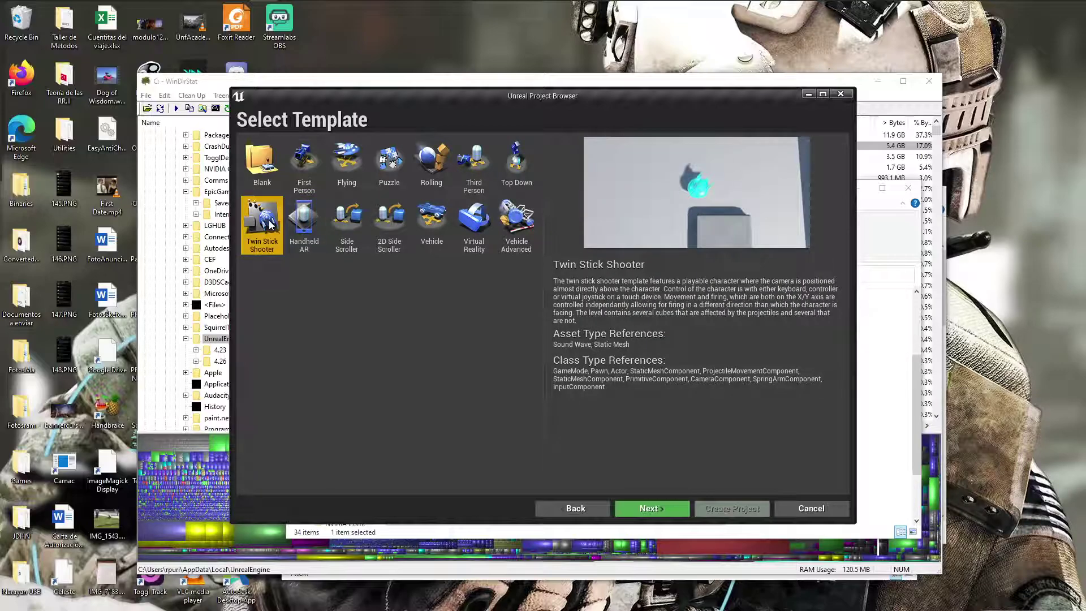
{"action": "left_click", "coordinate": [305, 174]}
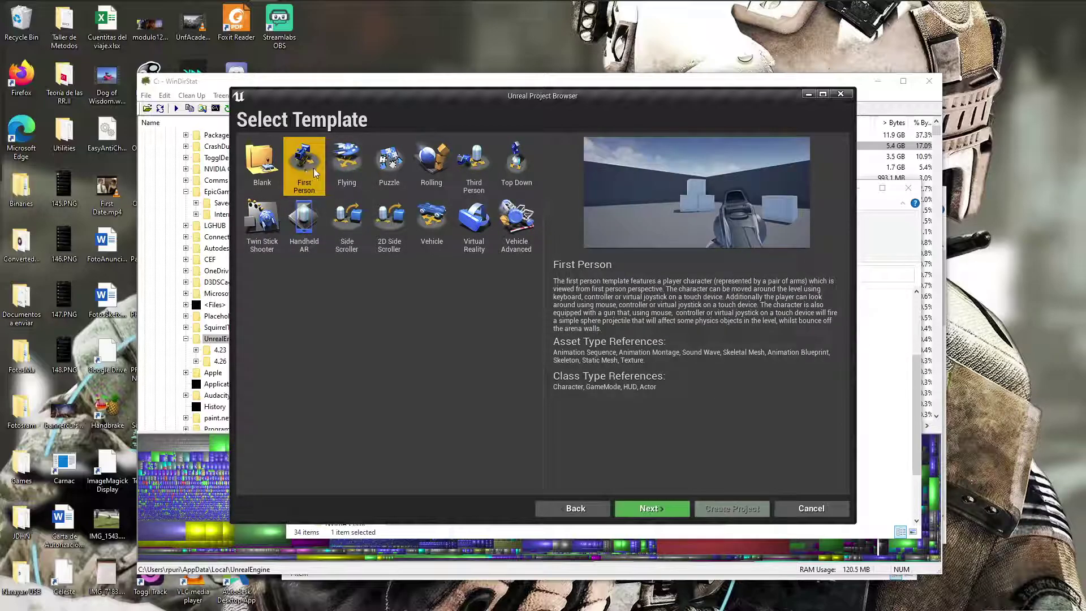
{"action": "left_click", "coordinate": [354, 175]}
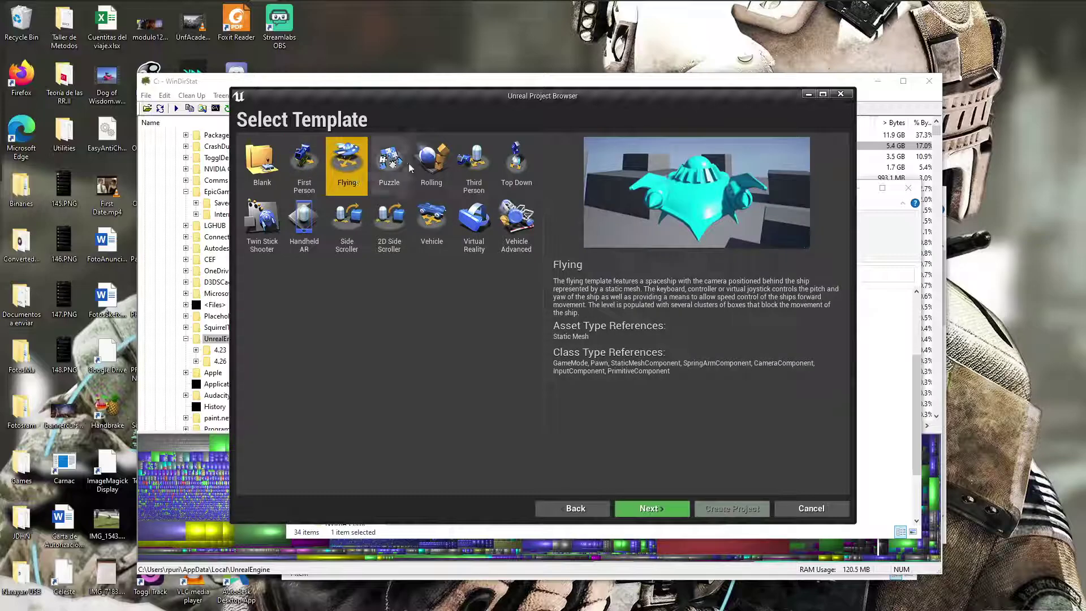
{"action": "left_click", "coordinate": [352, 214]}
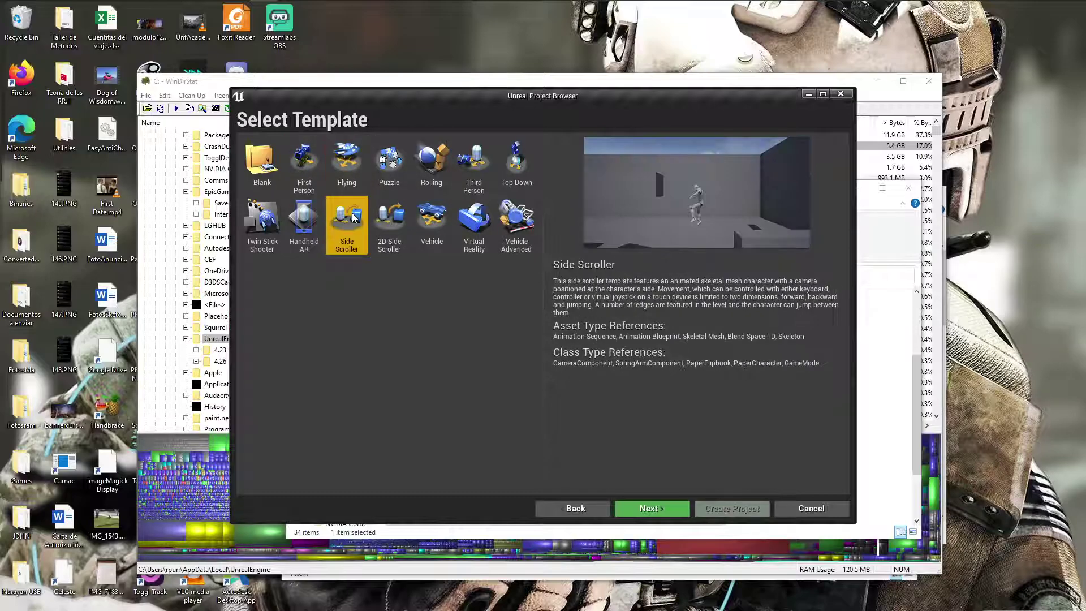
{"action": "left_click", "coordinate": [398, 214]}
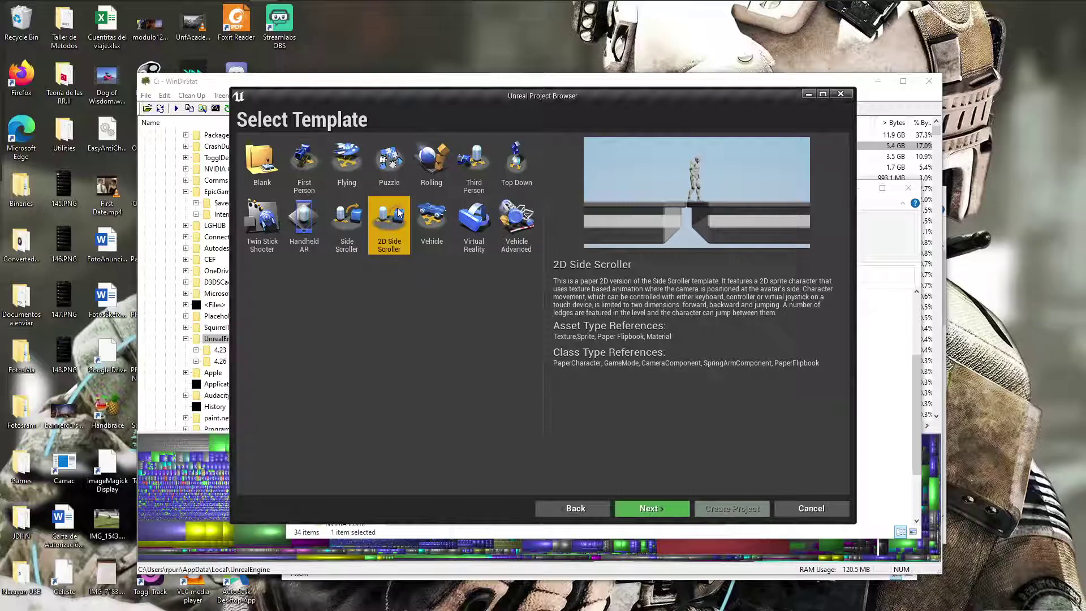